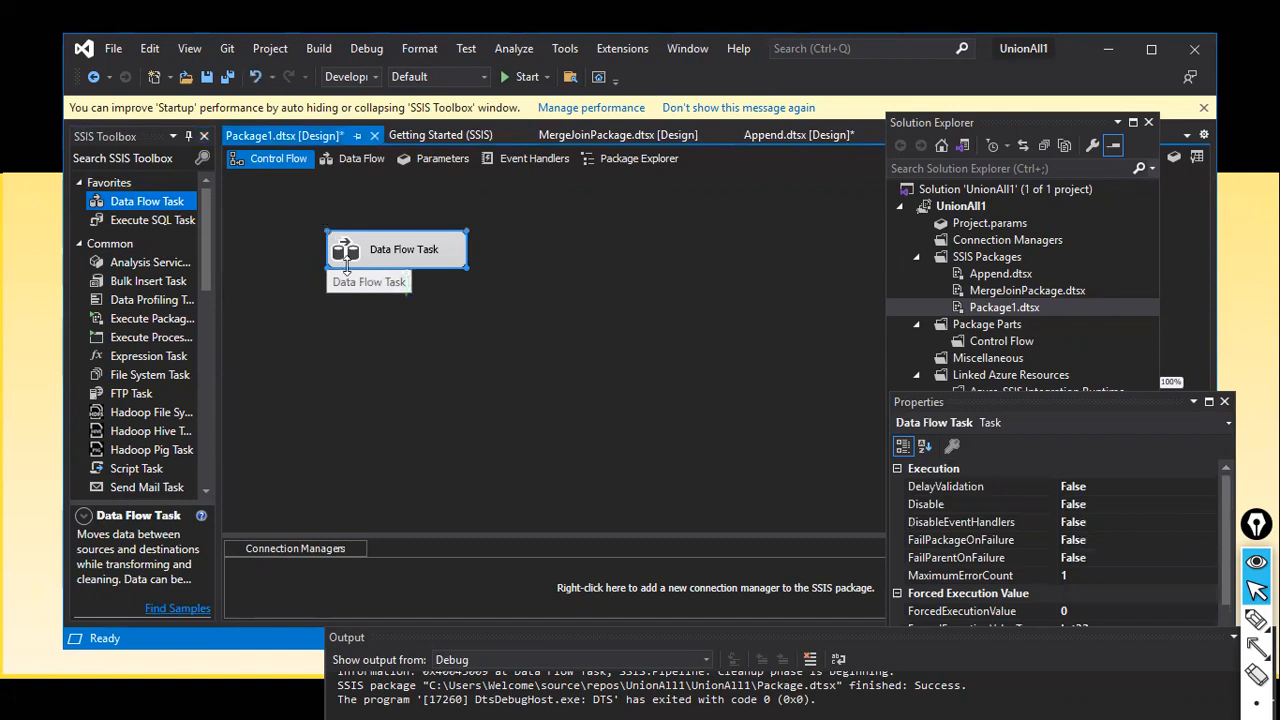
Step: Open the Data Flow Task's data flow for editing
{"action": "right_click", "coordinate": [426, 257]}
{"action": "left_click", "coordinate": [468, 269]}
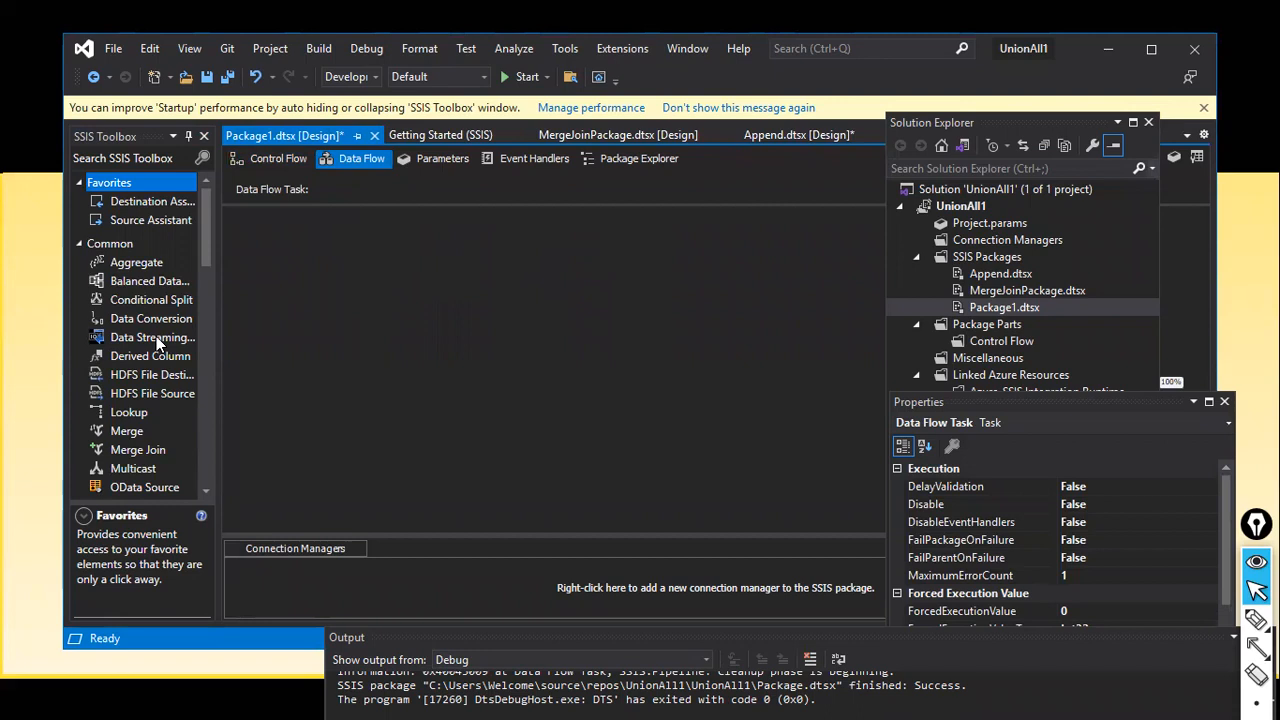
{"action": "scroll", "coordinate": [157, 342], "scroll_direction": "down", "scroll_amount": 6}
{"action": "scroll", "coordinate": [157, 342], "scroll_direction": "up", "scroll_amount": 6}
{"action": "scroll", "coordinate": [156, 336], "scroll_direction": "down", "scroll_amount": 10}
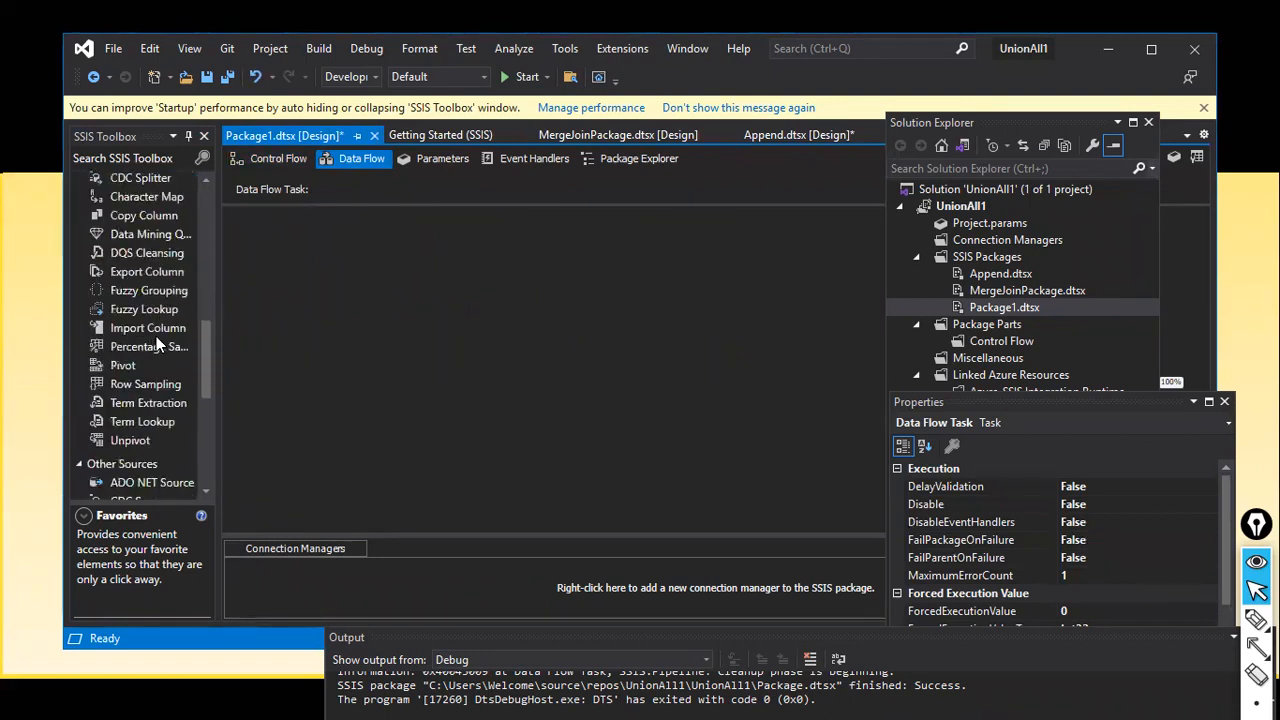
{"action": "scroll", "coordinate": [156, 336], "scroll_direction": "down", "scroll_amount": 4}
Step: Add two Excel Sources side by side on the data flow canvas
{"action": "left_click_drag", "start_coordinate": [141, 295], "coordinate": [309, 260]}
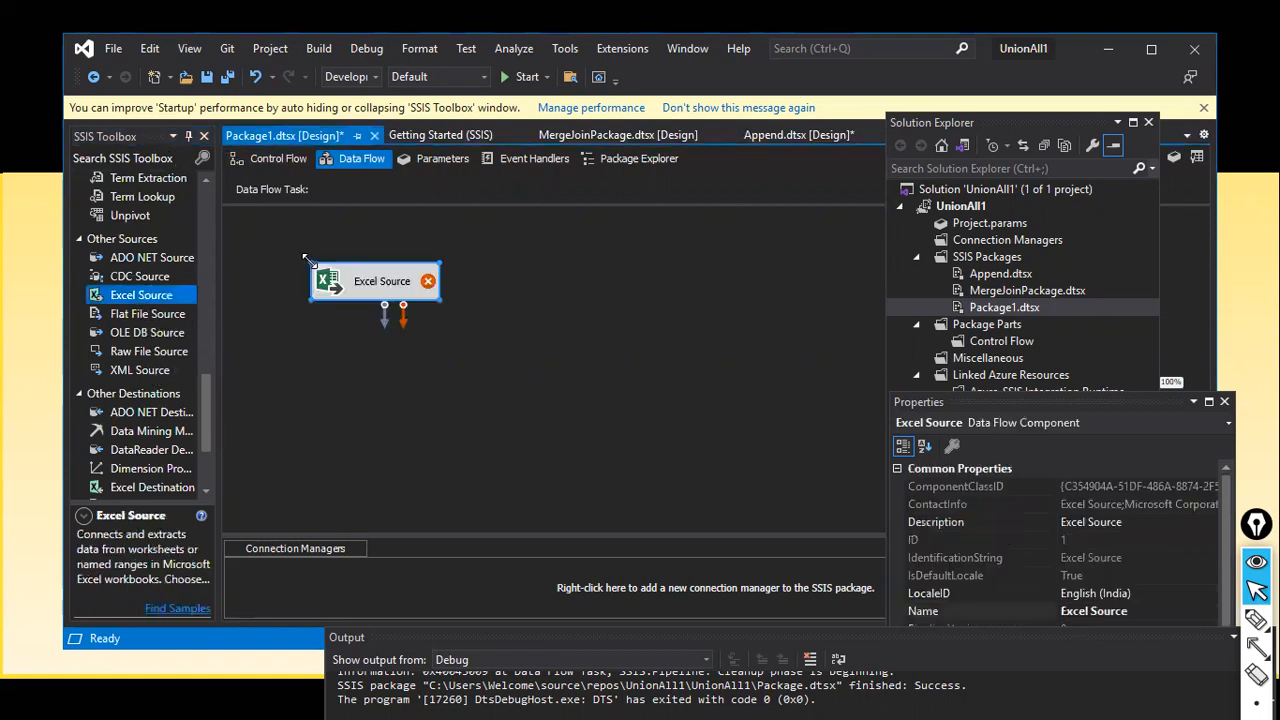
{"action": "left_click", "coordinate": [326, 339]}
{"action": "left_click", "coordinate": [138, 295]}
{"action": "left_click_drag", "start_coordinate": [138, 295], "coordinate": [596, 270]}
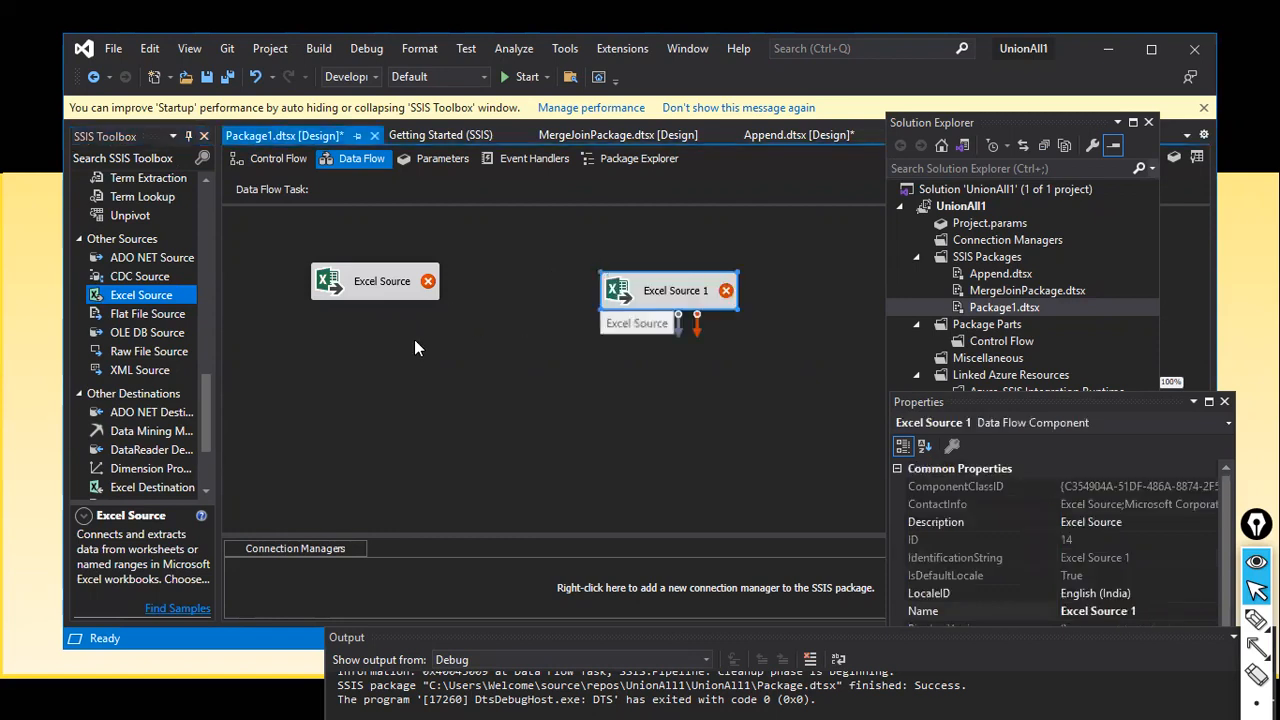
{"action": "left_click", "coordinate": [322, 328]}
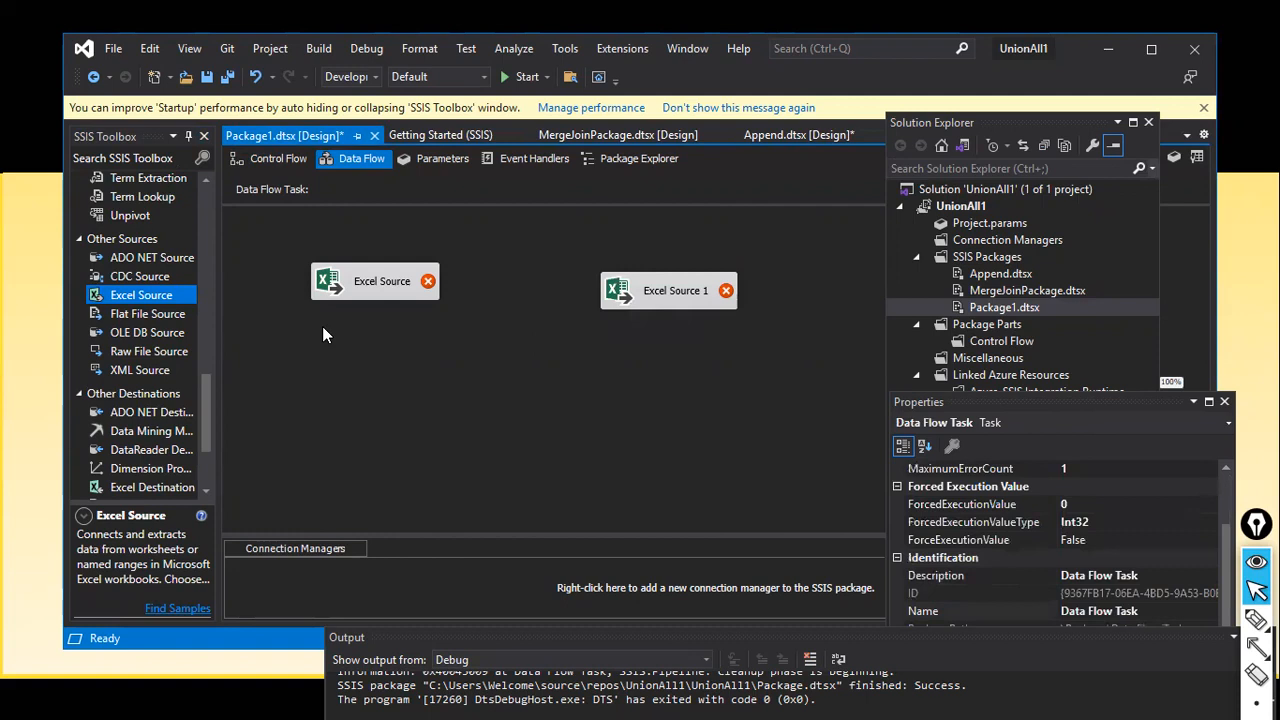
Step: Connect the first Excel Source to SSISAppend11.xls, select sheet SSISAppend11$ and preview its rows
{"action": "double_click", "coordinate": [386, 297]}
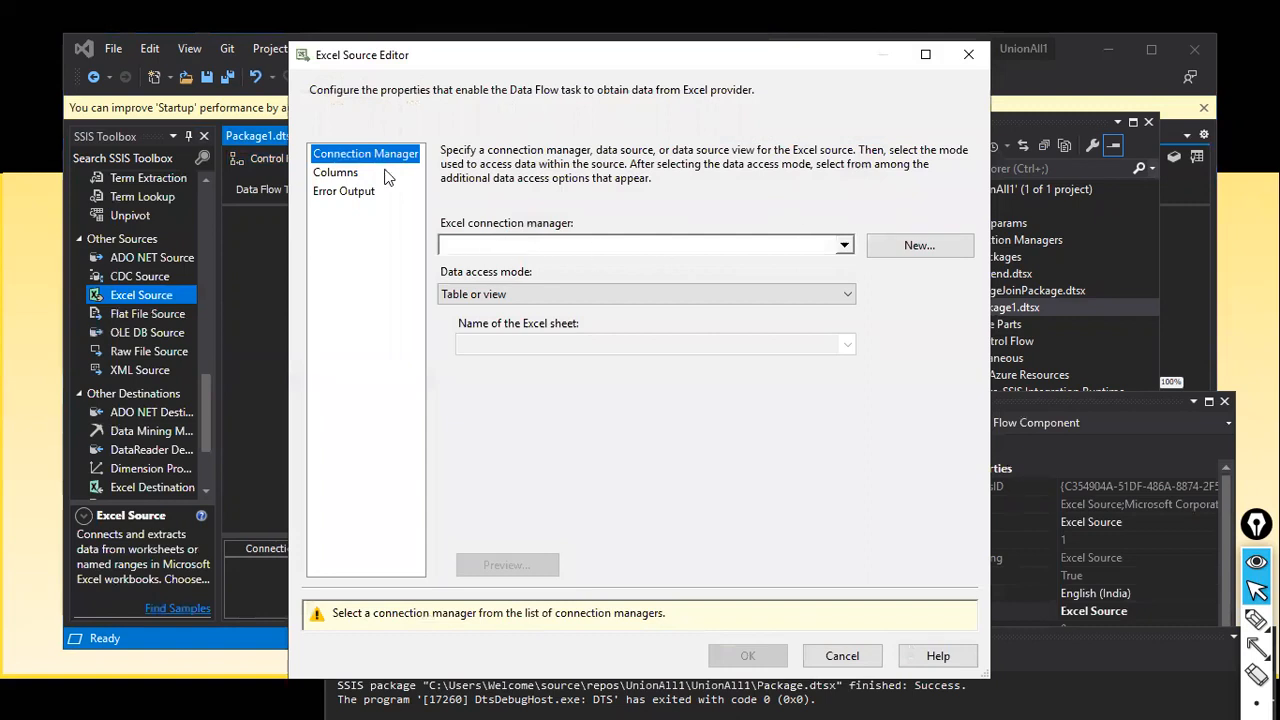
{"action": "left_click", "coordinate": [933, 257]}
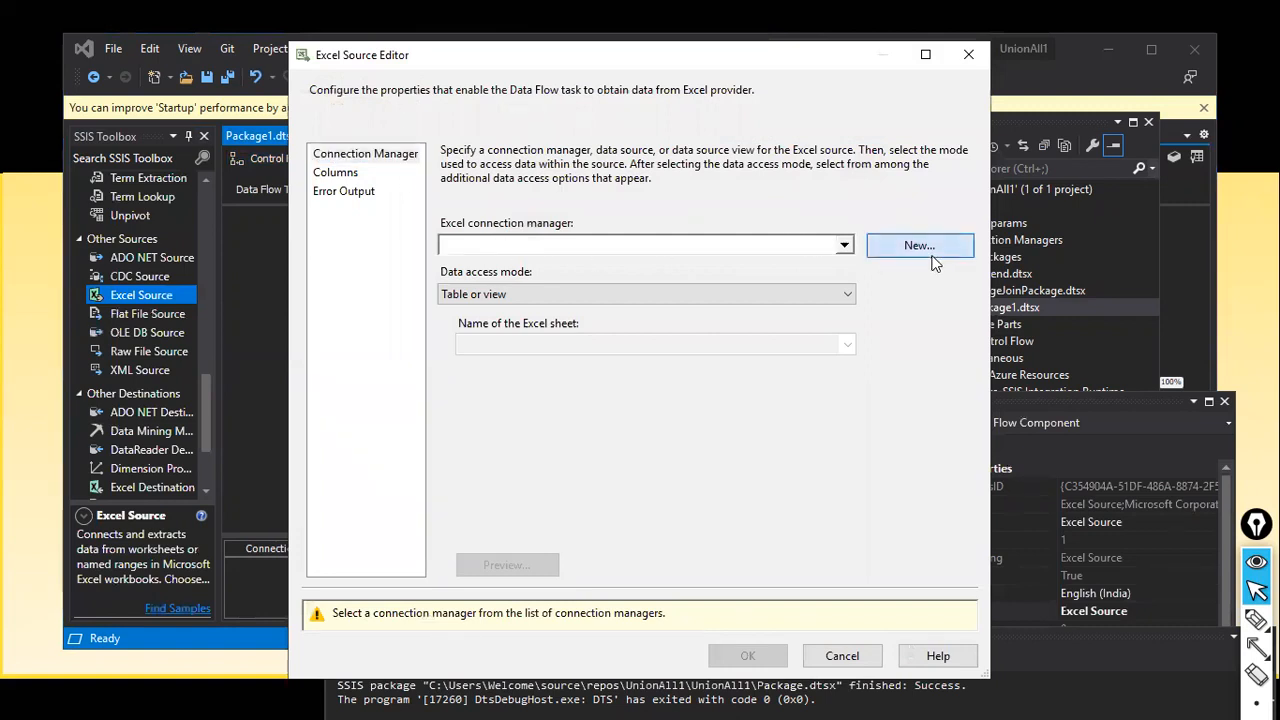
{"action": "left_click", "coordinate": [833, 332]}
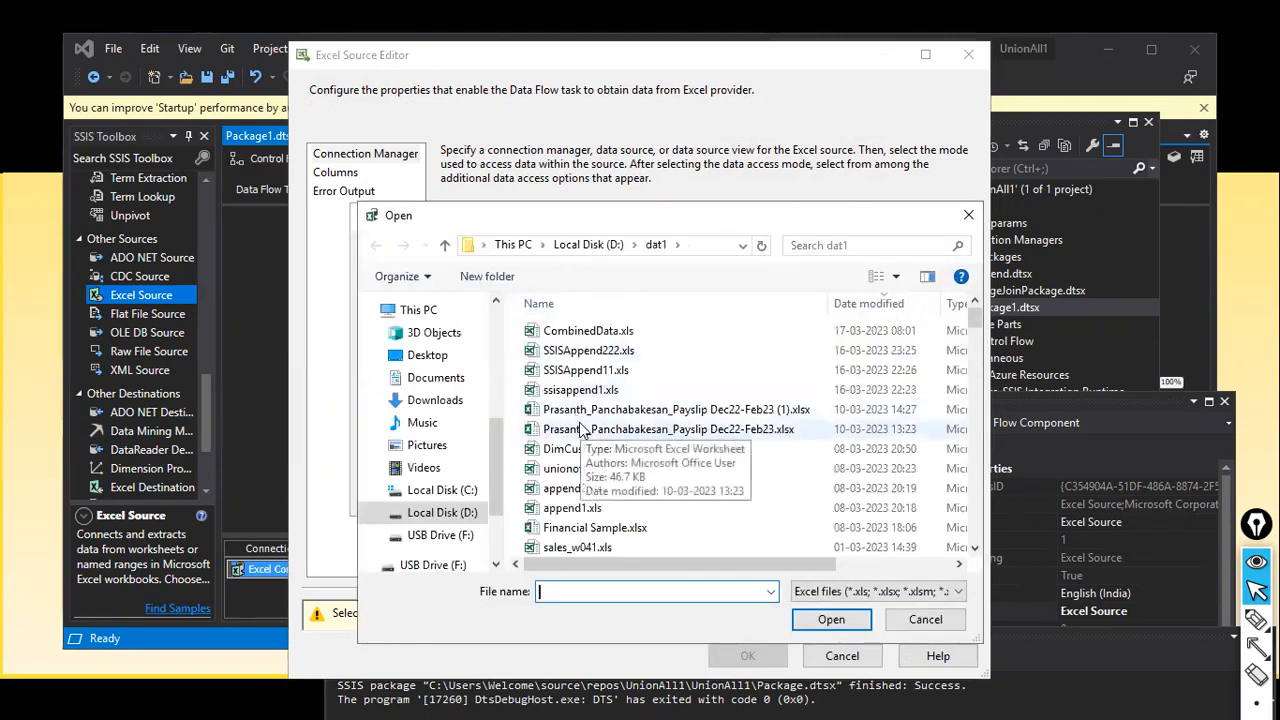
{"action": "double_click", "coordinate": [597, 371]}
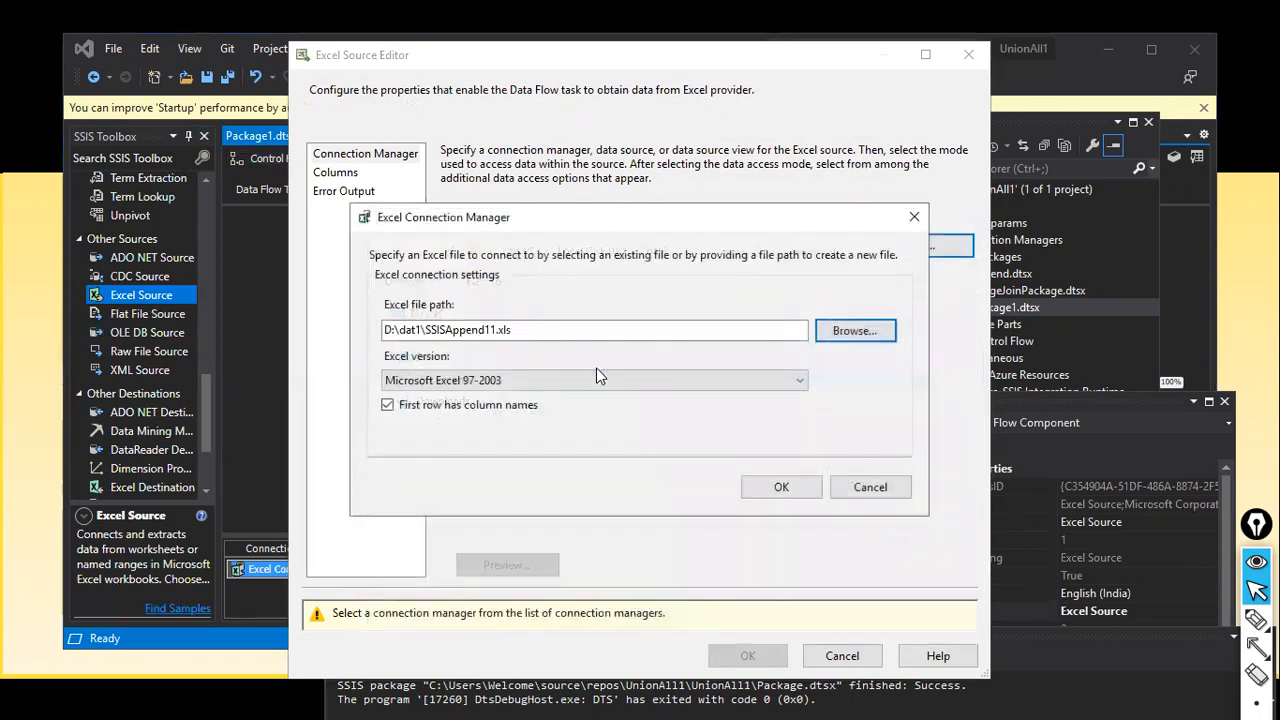
{"action": "left_click", "coordinate": [780, 490]}
{"action": "left_click", "coordinate": [847, 346]}
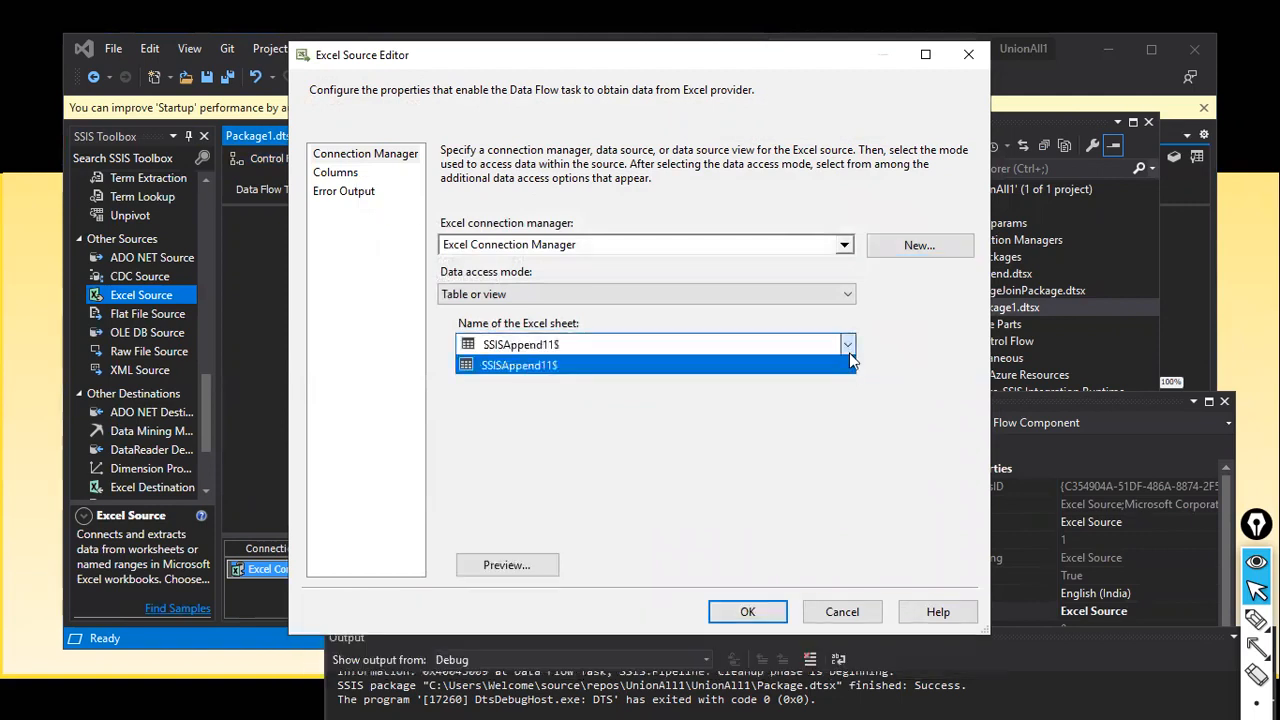
{"action": "left_click", "coordinate": [594, 341]}
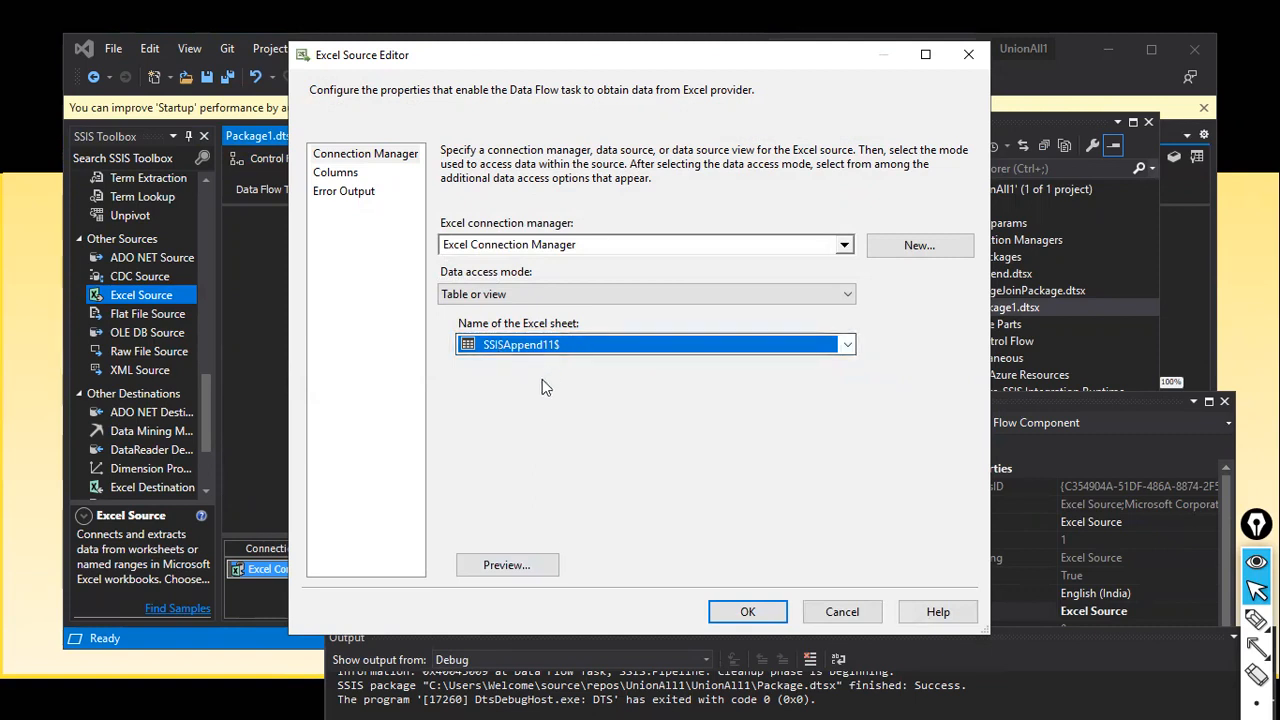
{"action": "left_click", "coordinate": [502, 564]}
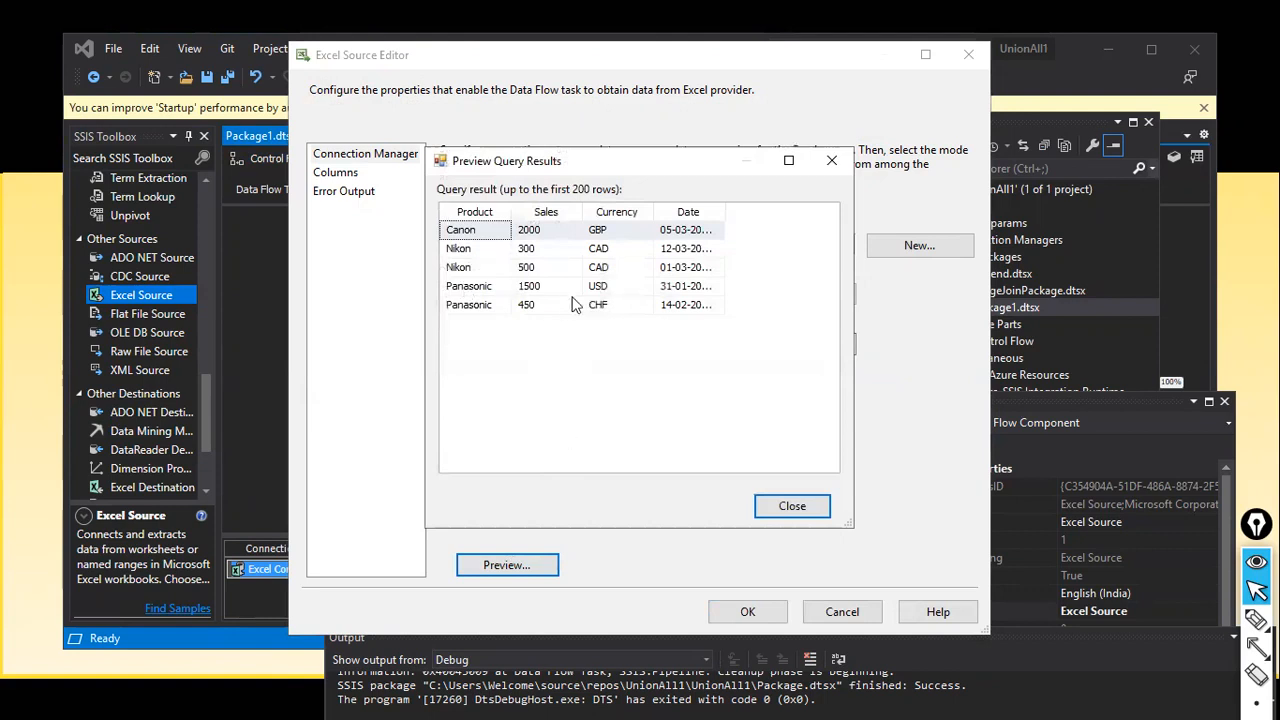
{"action": "left_click", "coordinate": [786, 507]}
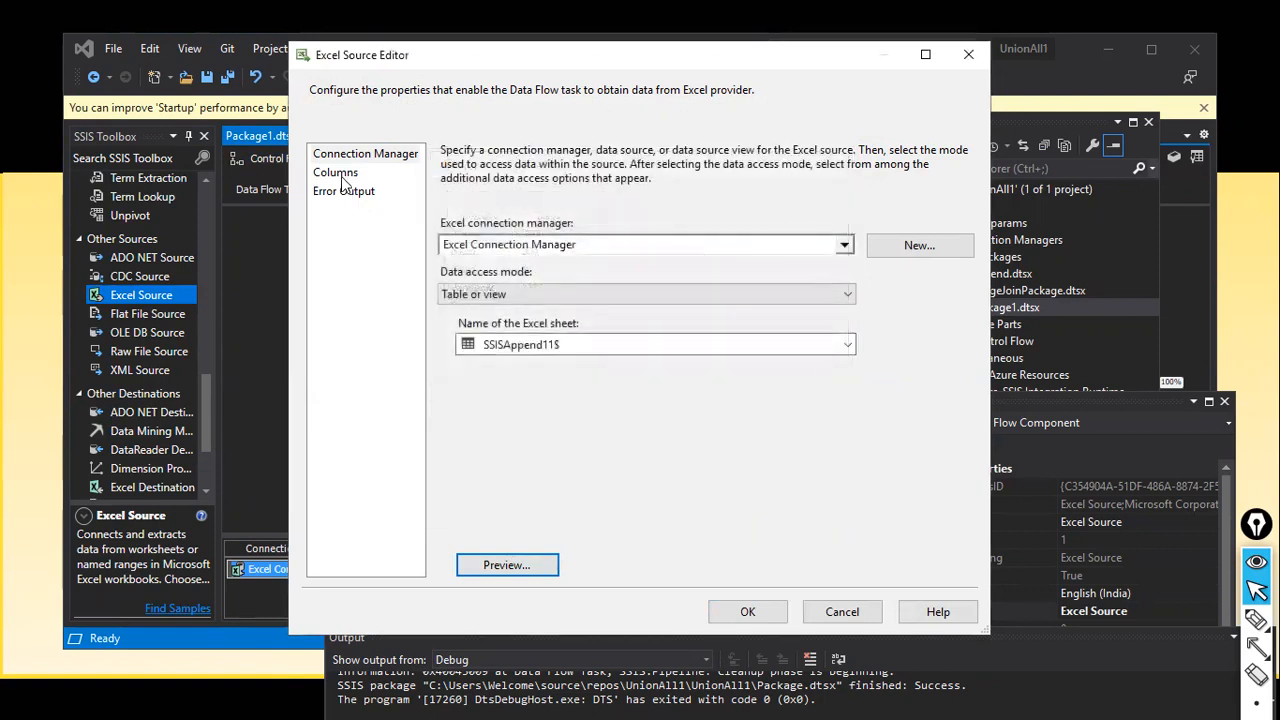
Step: Review the Product, Sales, Currency and Date columns and error output, then accept the settings
{"action": "left_click", "coordinate": [341, 174]}
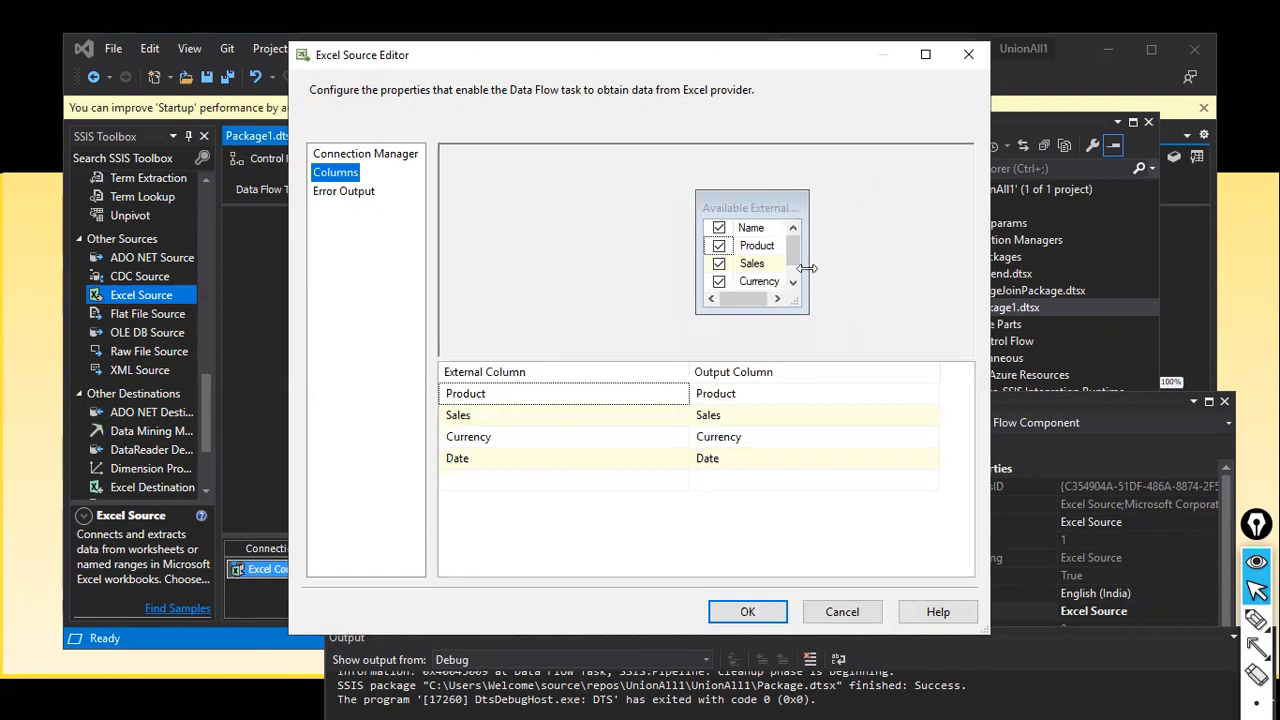
{"action": "left_click_drag", "start_coordinate": [809, 270], "coordinate": [849, 276]}
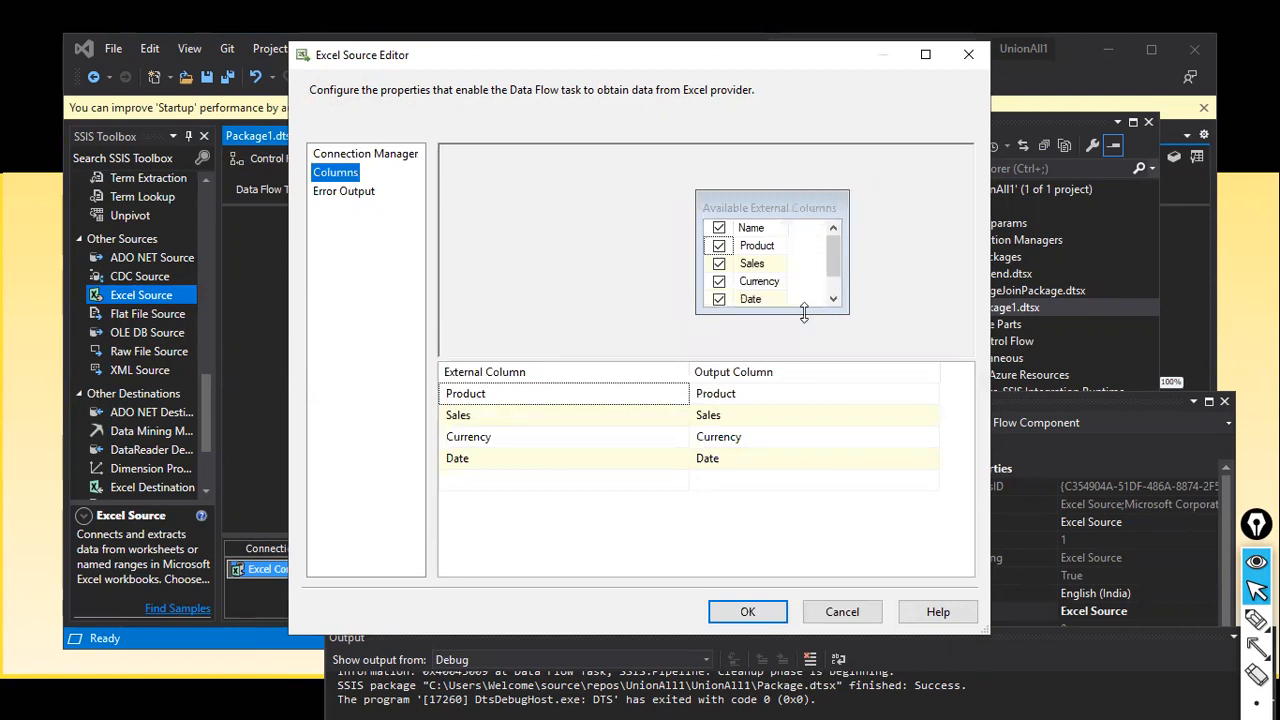
{"action": "left_click_drag", "start_coordinate": [804, 314], "coordinate": [810, 333]}
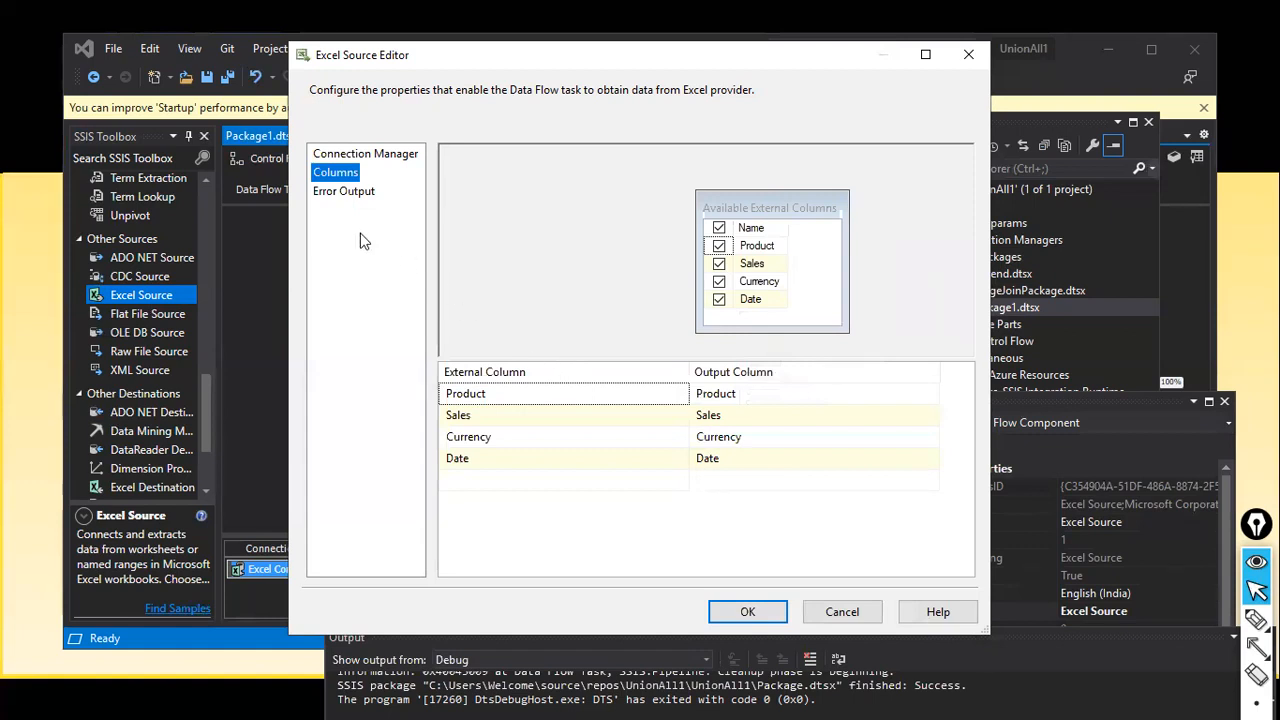
{"action": "left_click", "coordinate": [352, 196]}
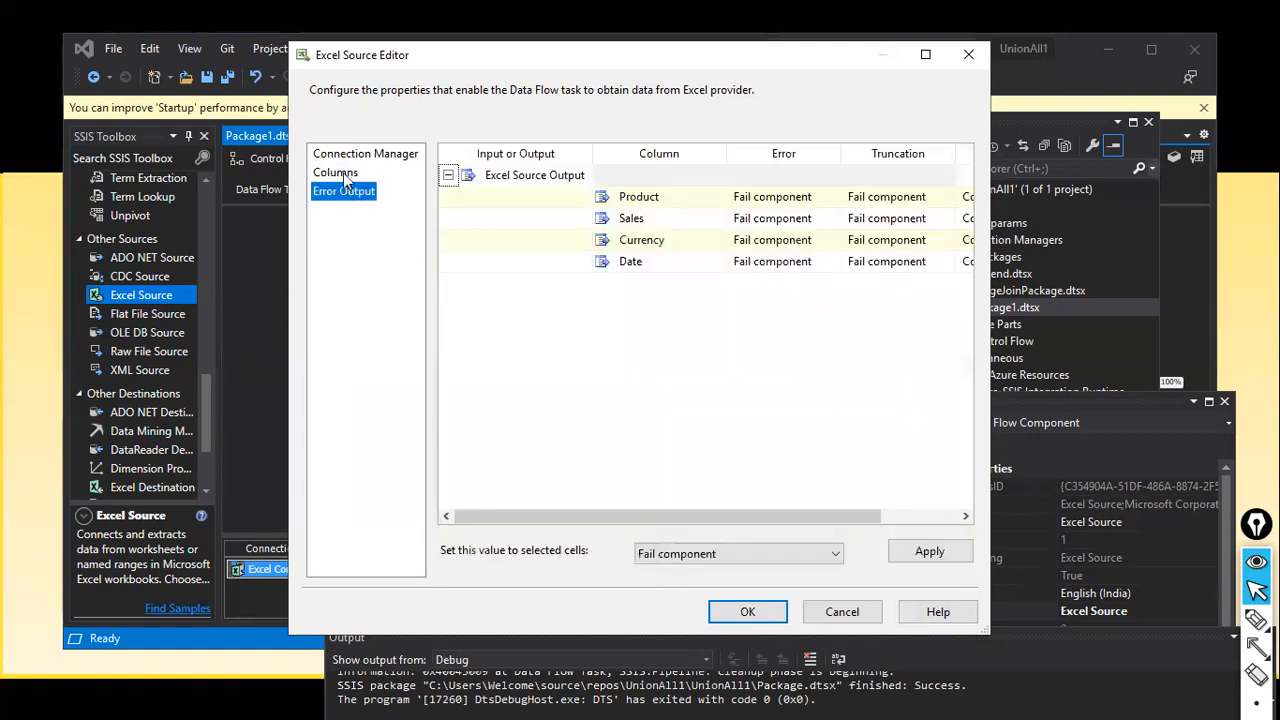
{"action": "left_click", "coordinate": [343, 173]}
{"action": "left_click", "coordinate": [344, 191]}
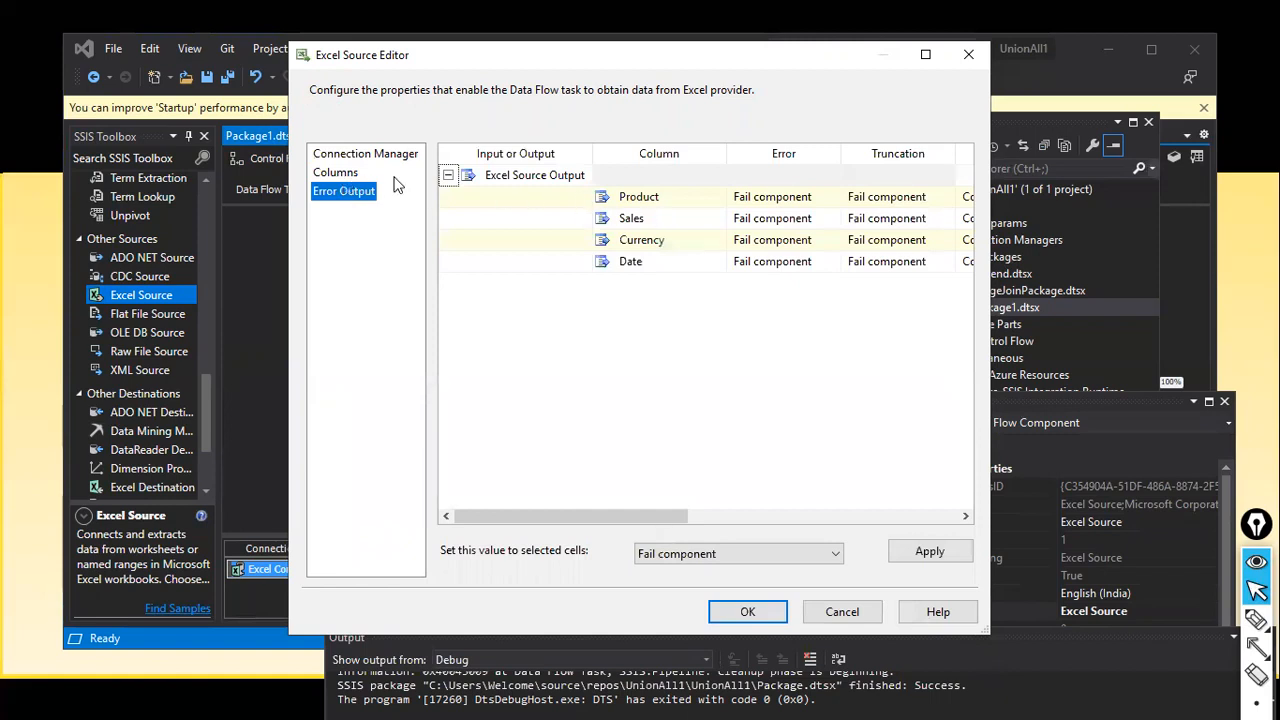
{"action": "left_click", "coordinate": [343, 175]}
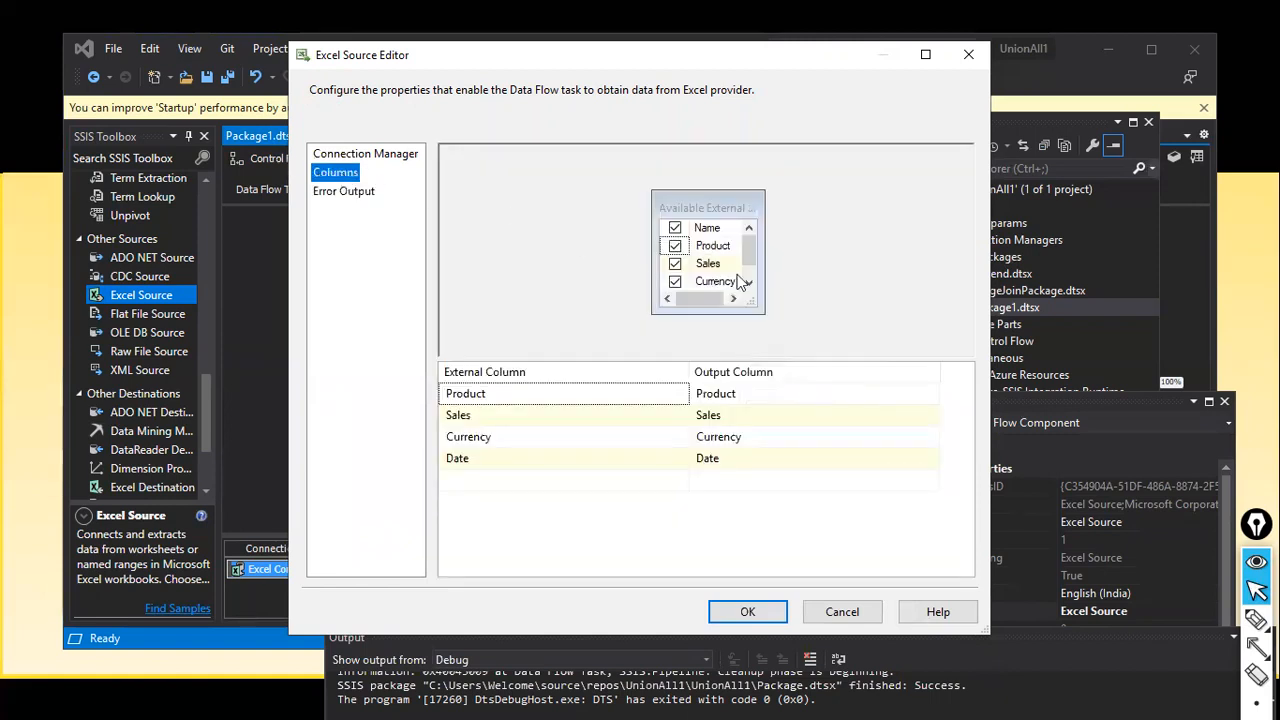
{"action": "mouse_move", "coordinate": [738, 285]}
{"action": "left_click", "coordinate": [747, 611]}
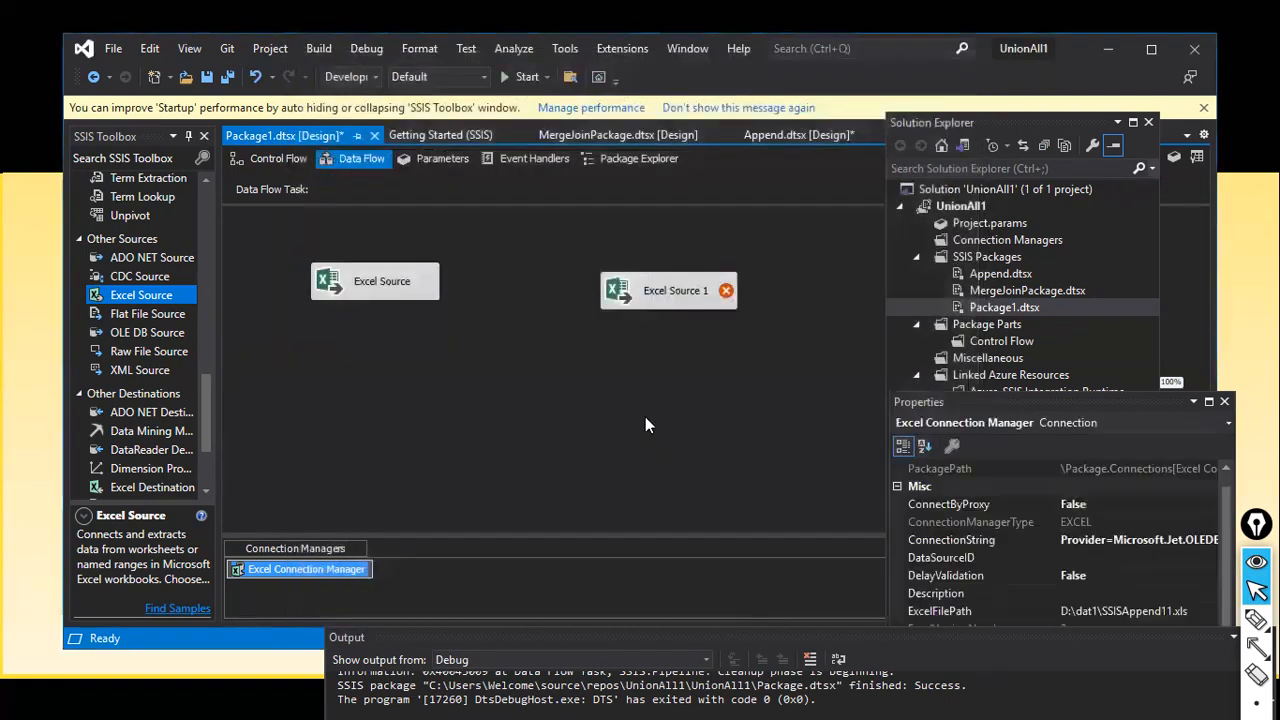
Step: Connect Excel Source 1 to SSISAppend222.xls, pick the Sales$ sheet and preview its rows
{"action": "double_click", "coordinate": [682, 289]}
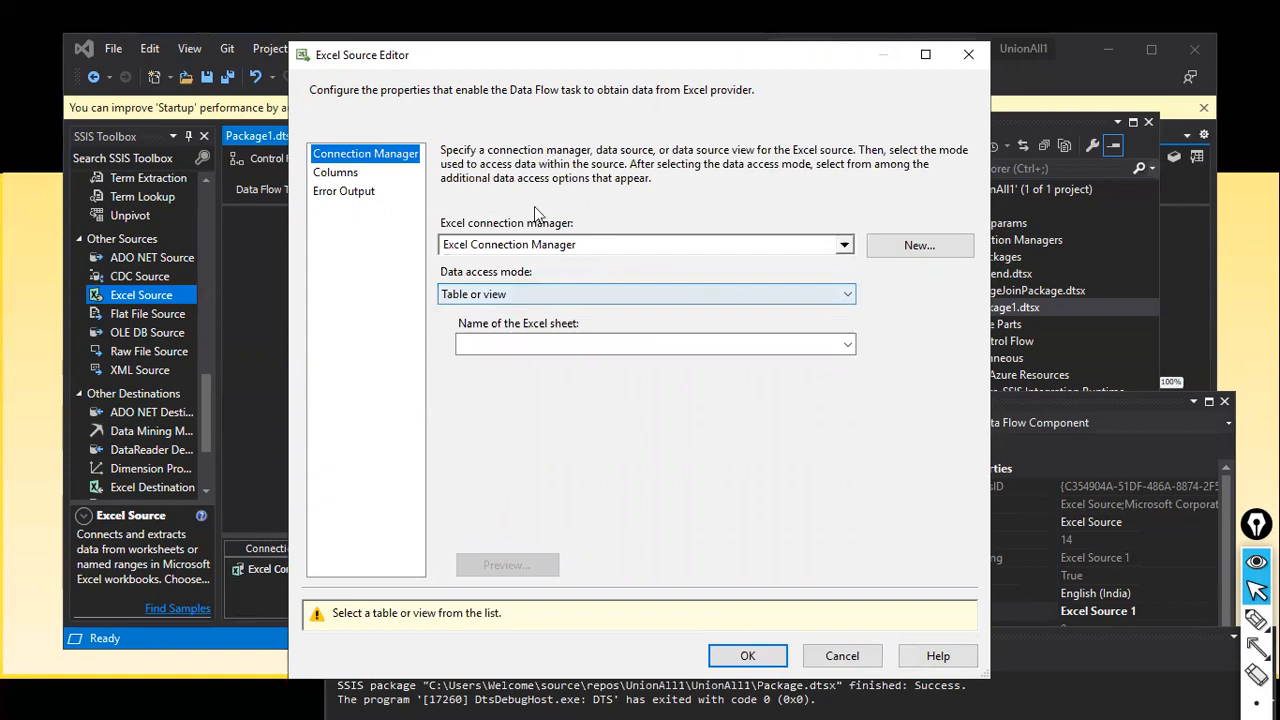
{"action": "left_click", "coordinate": [900, 250]}
{"action": "left_click", "coordinate": [850, 331]}
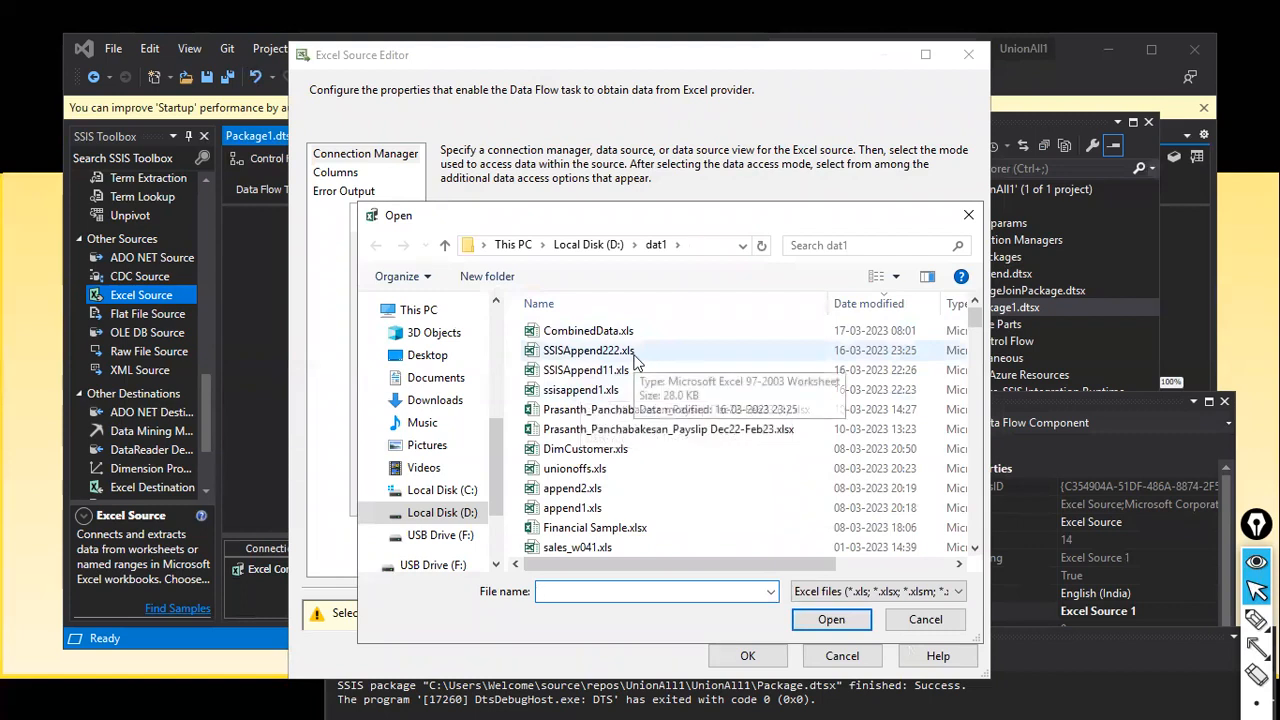
{"action": "double_click", "coordinate": [603, 351]}
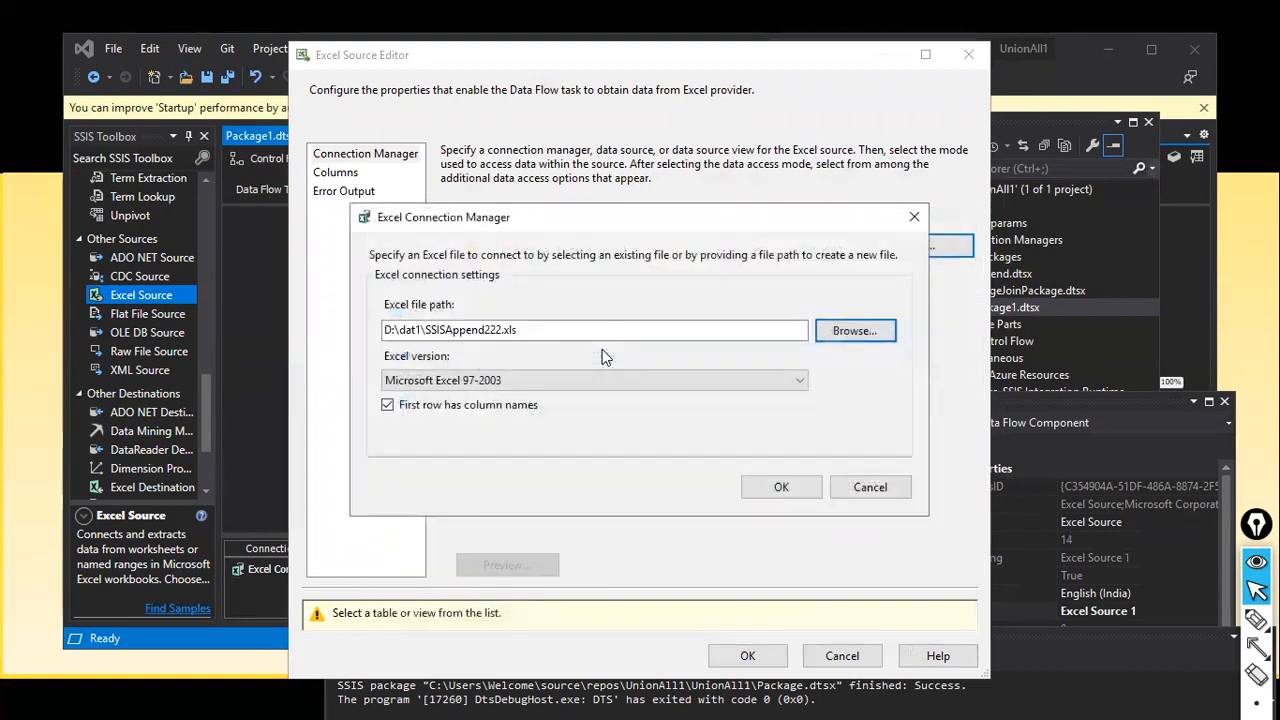
{"action": "left_click", "coordinate": [773, 484]}
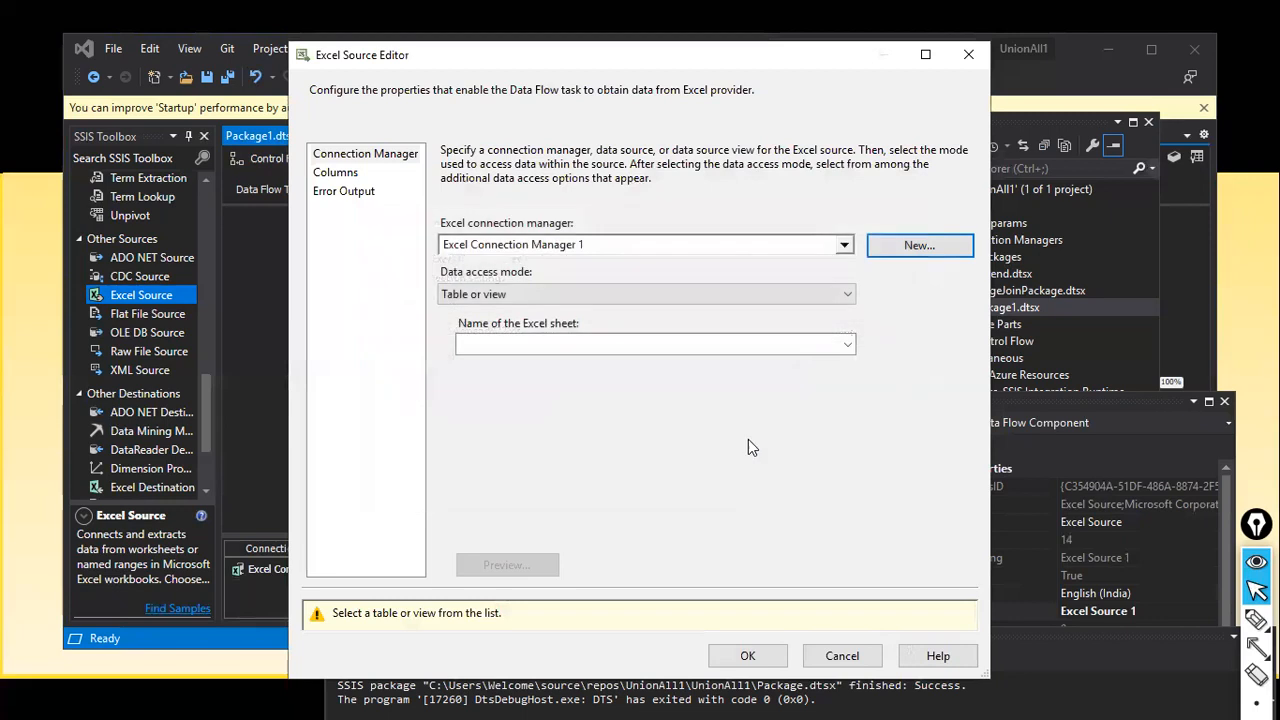
{"action": "left_click", "coordinate": [849, 345]}
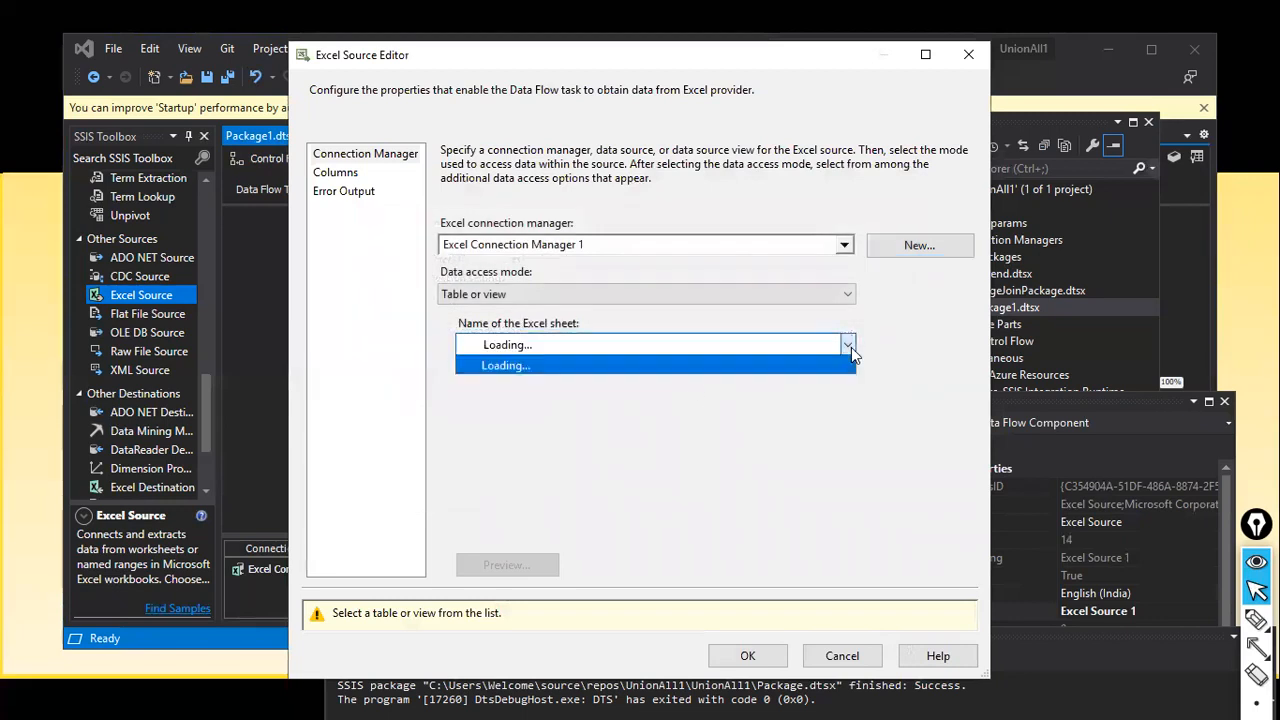
{"action": "left_click", "coordinate": [570, 362]}
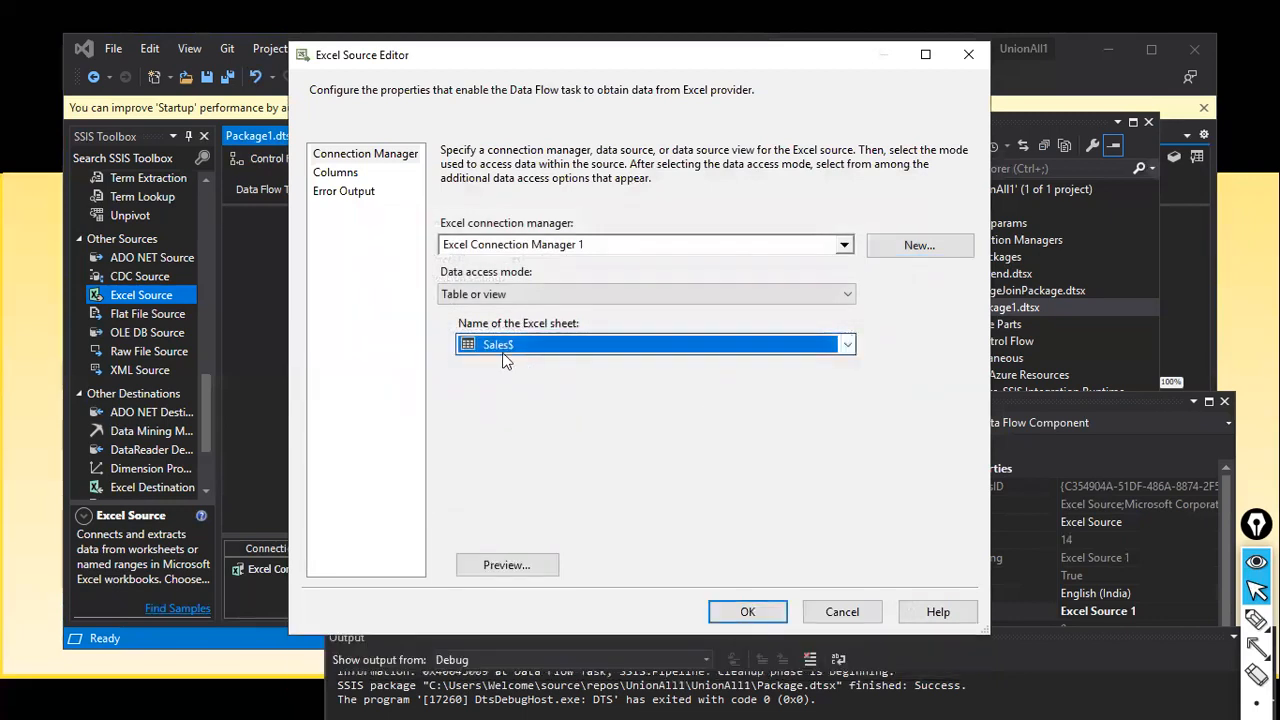
{"action": "left_click", "coordinate": [519, 575]}
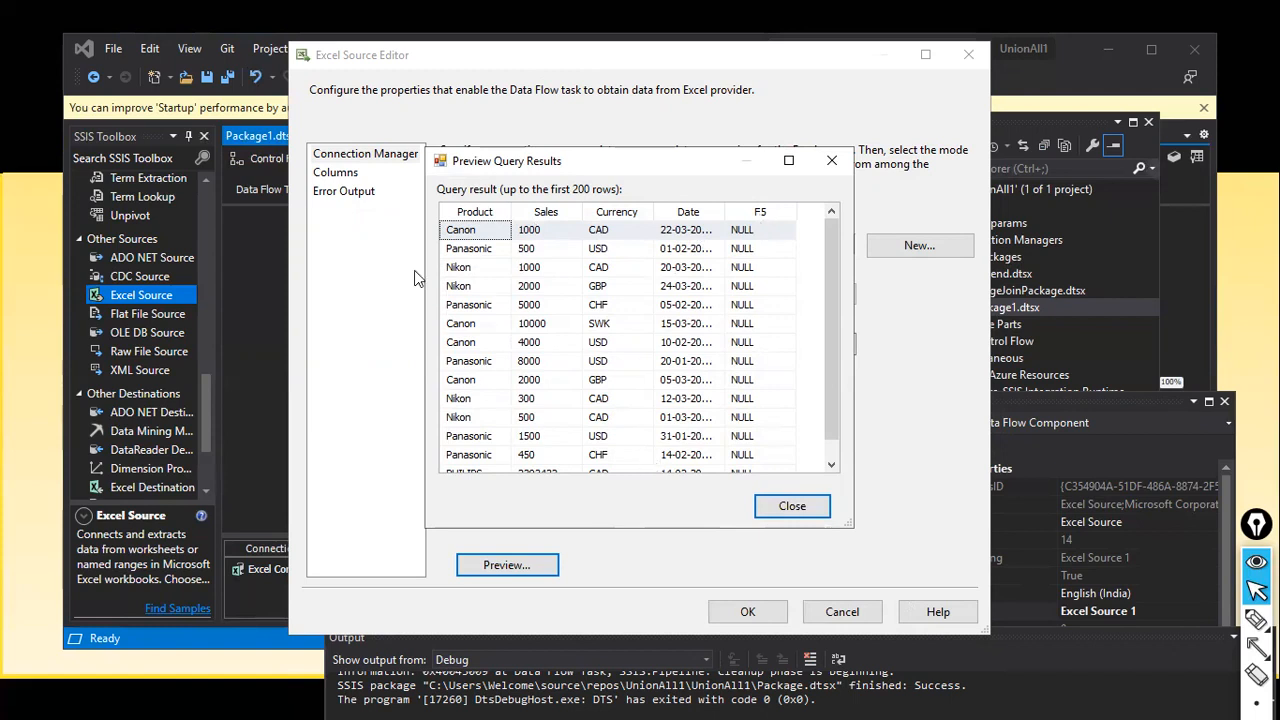
{"action": "left_click", "coordinate": [792, 507]}
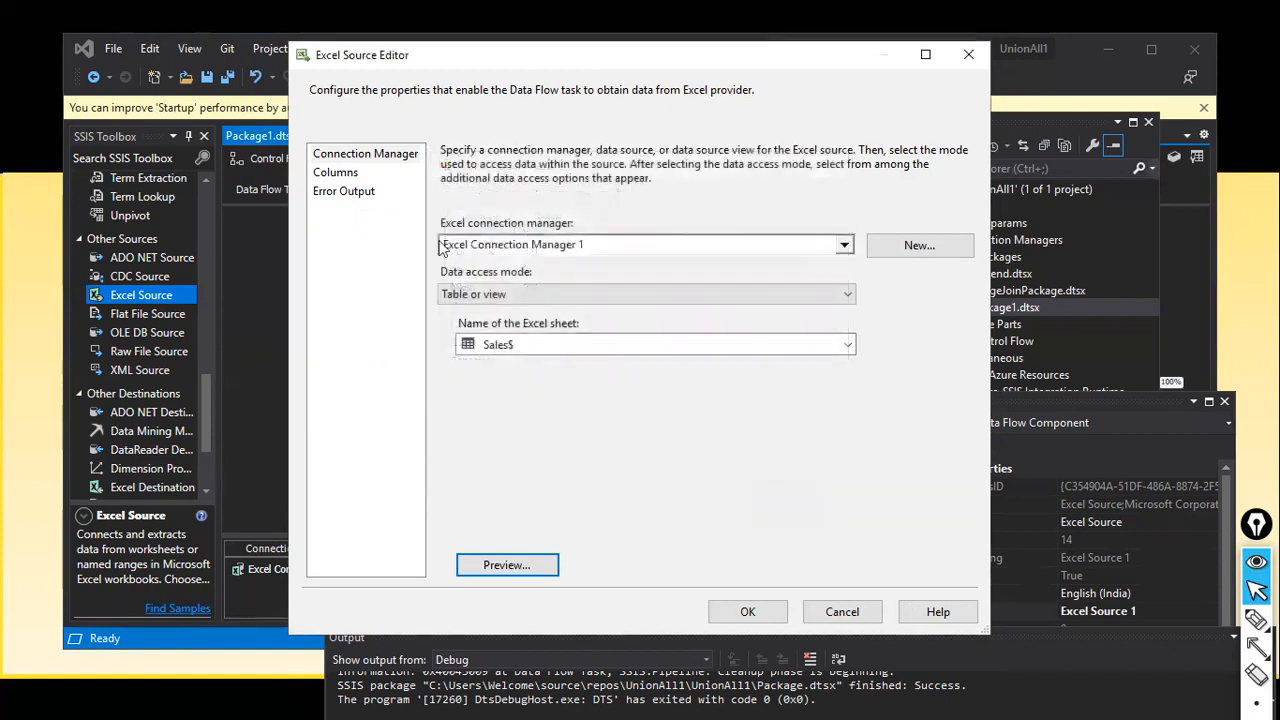
Step: Uncheck the empty F5 column, keeping Product, Sales, Currency and Date, and save the source
{"action": "left_click", "coordinate": [348, 173]}
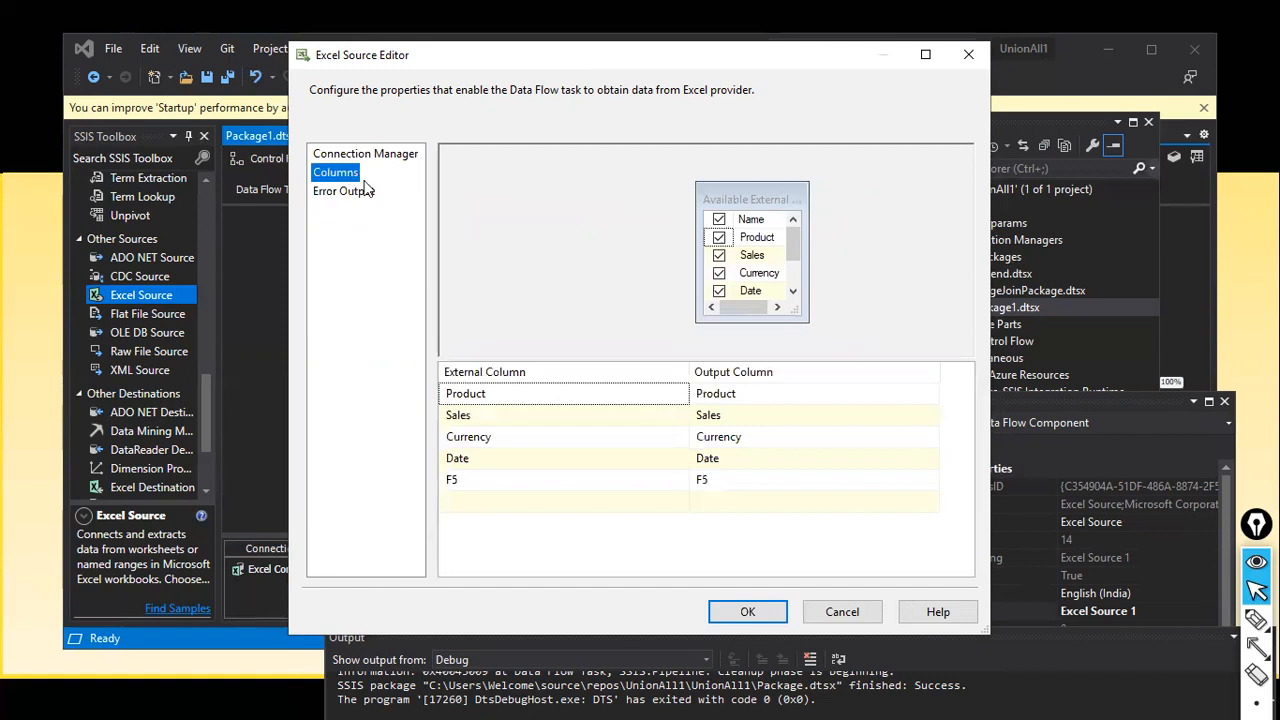
{"action": "left_click", "coordinate": [793, 290]}
{"action": "left_click", "coordinate": [718, 291]}
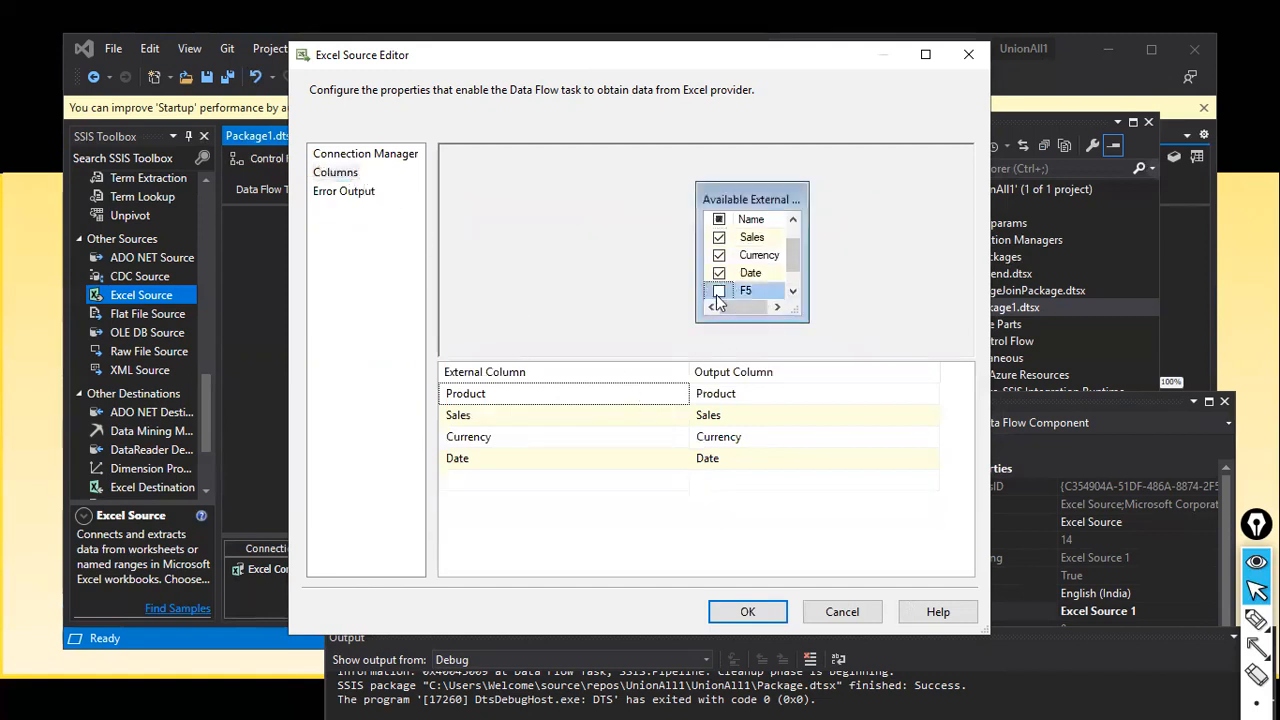
{"action": "scroll", "coordinate": [760, 268], "scroll_direction": "up", "scroll_amount": 1}
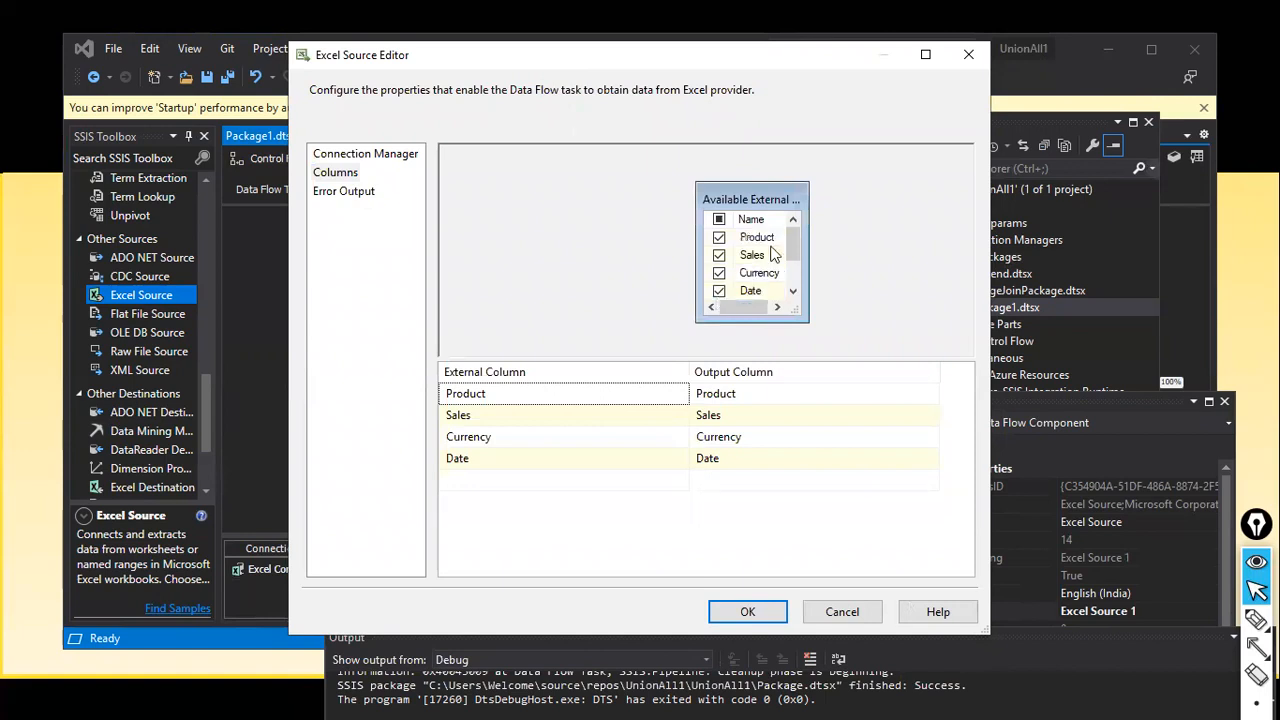
{"action": "scroll", "coordinate": [759, 291], "scroll_direction": "down", "scroll_amount": 2}
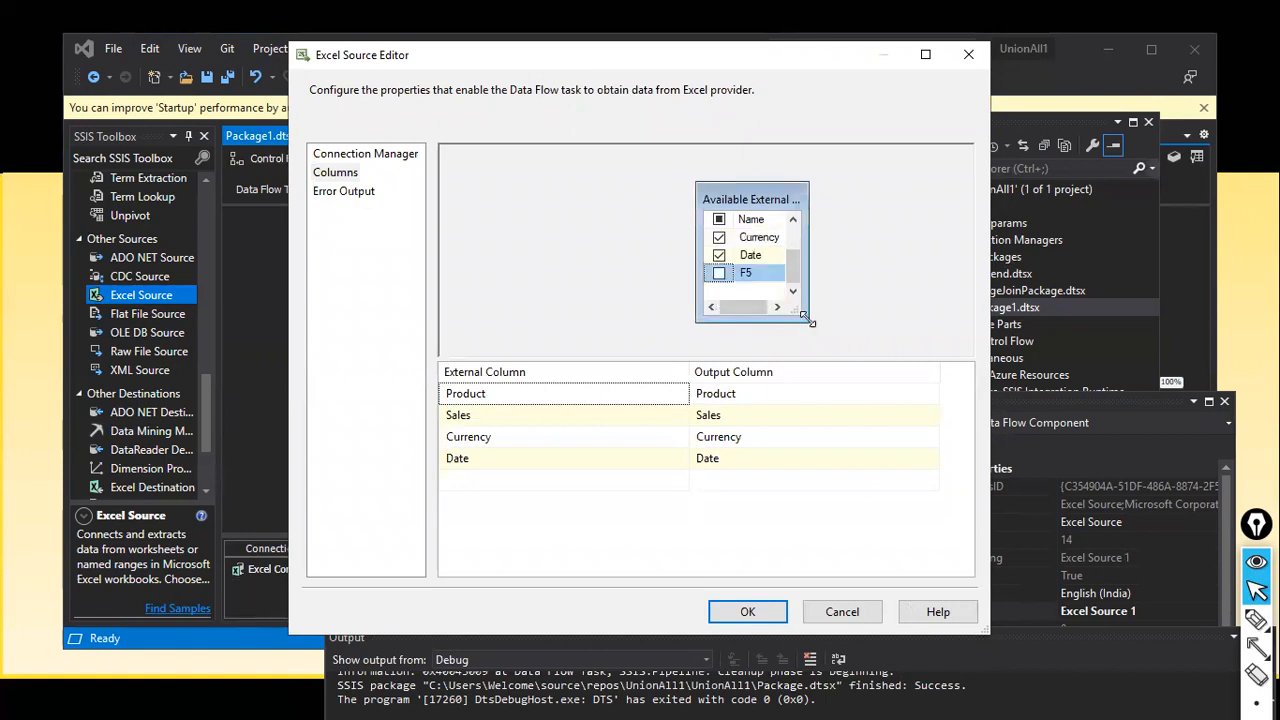
{"action": "left_click_drag", "start_coordinate": [806, 317], "coordinate": [849, 356]}
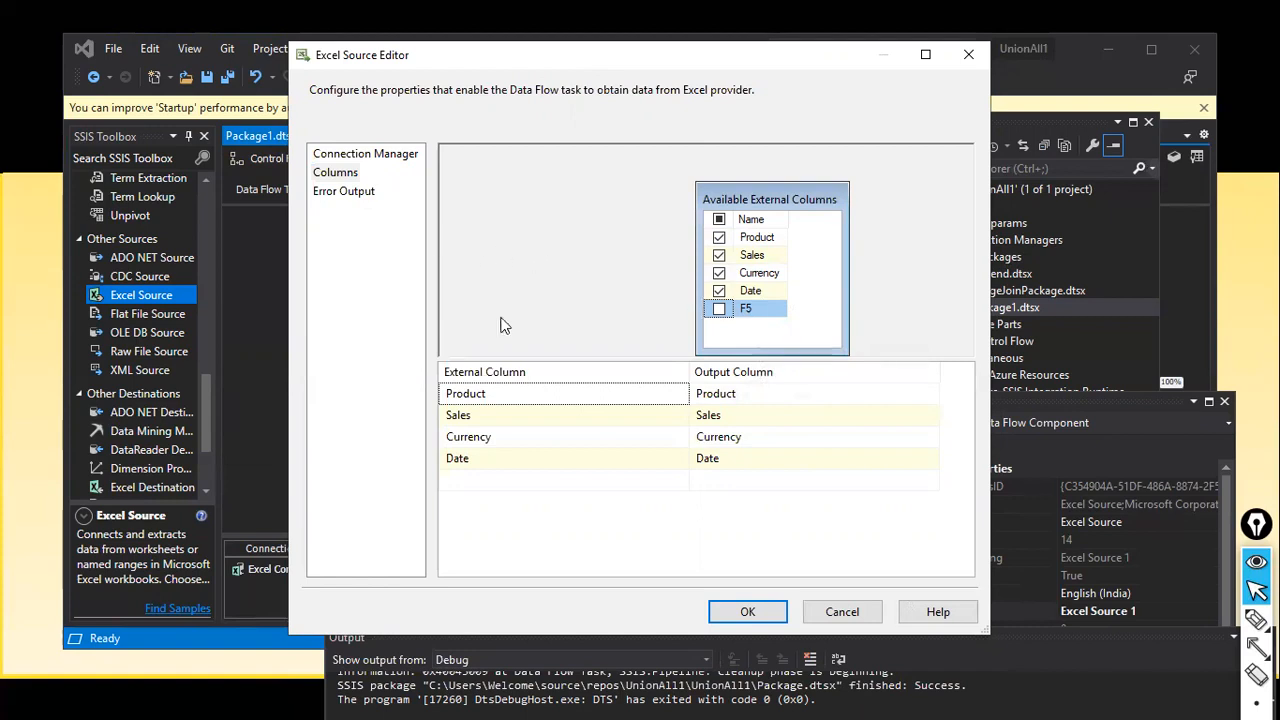
{"action": "left_click", "coordinate": [748, 613]}
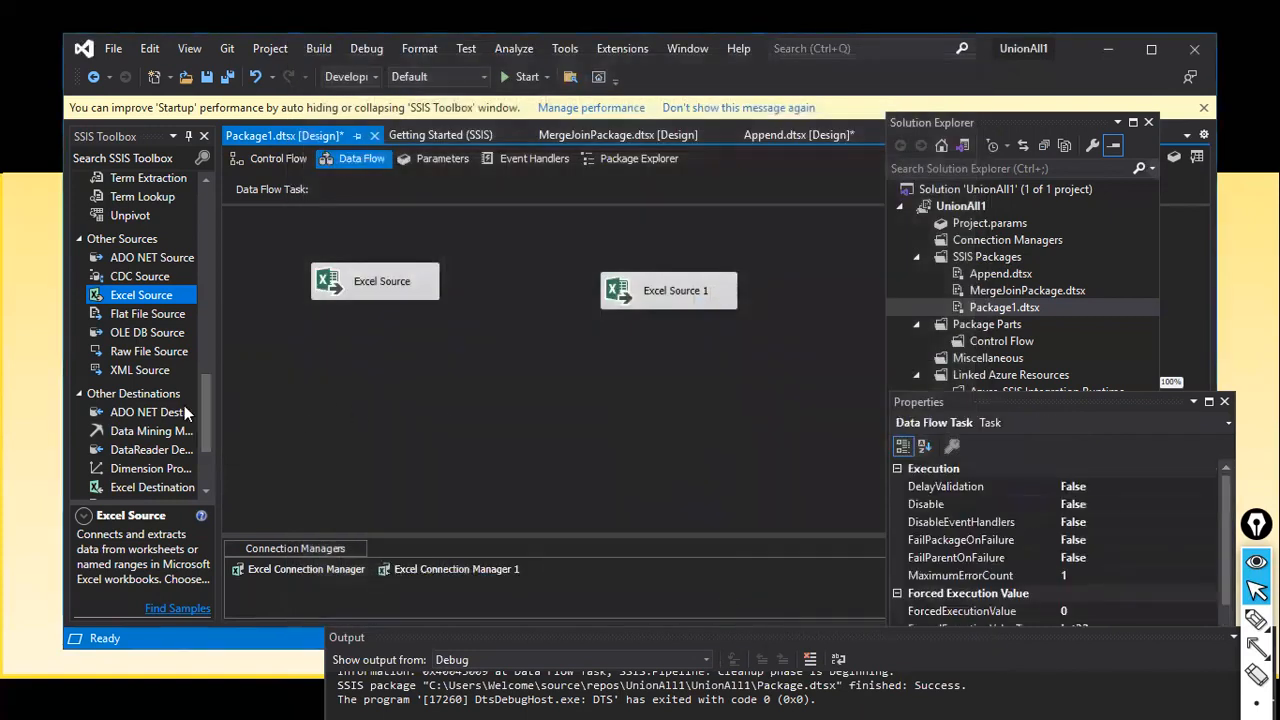
{"action": "scroll", "coordinate": [156, 367], "scroll_direction": "up", "scroll_amount": 5}
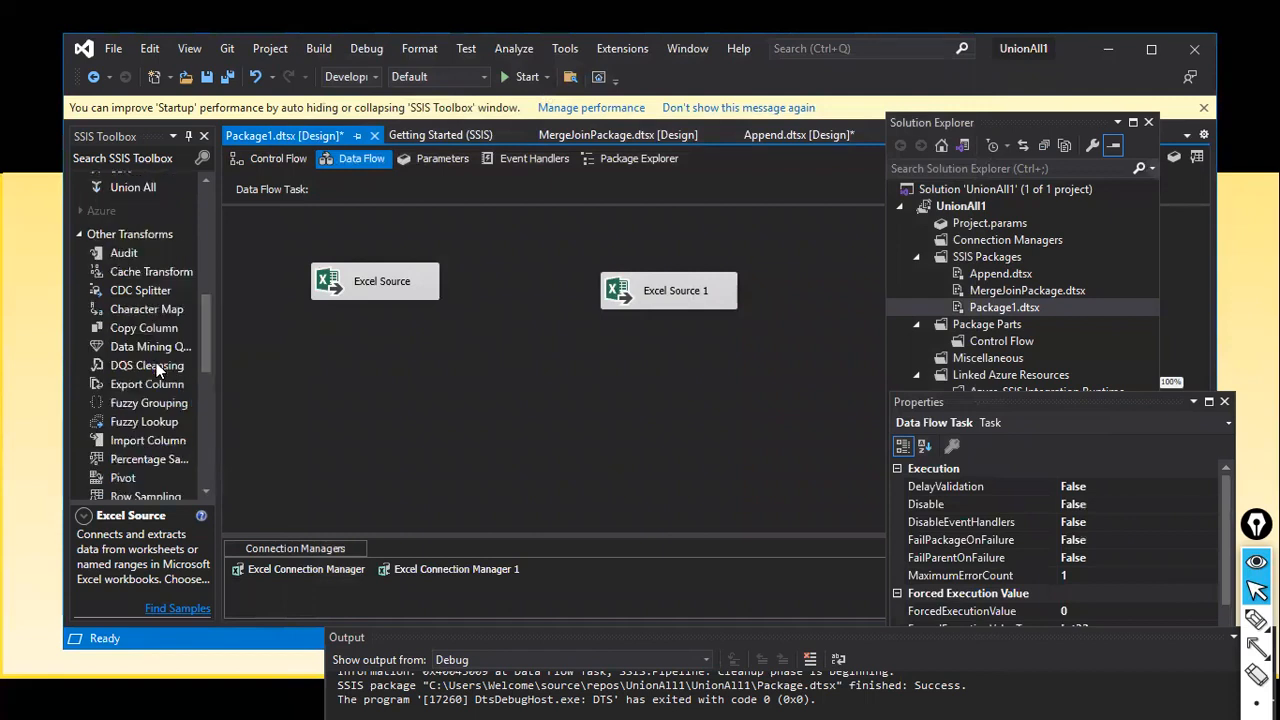
{"action": "scroll", "coordinate": [156, 367], "scroll_direction": "down", "scroll_amount": 1}
Step: Add a Union All transformation below the two Excel sources
{"action": "scroll", "coordinate": [156, 362], "scroll_direction": "up", "scroll_amount": 6}
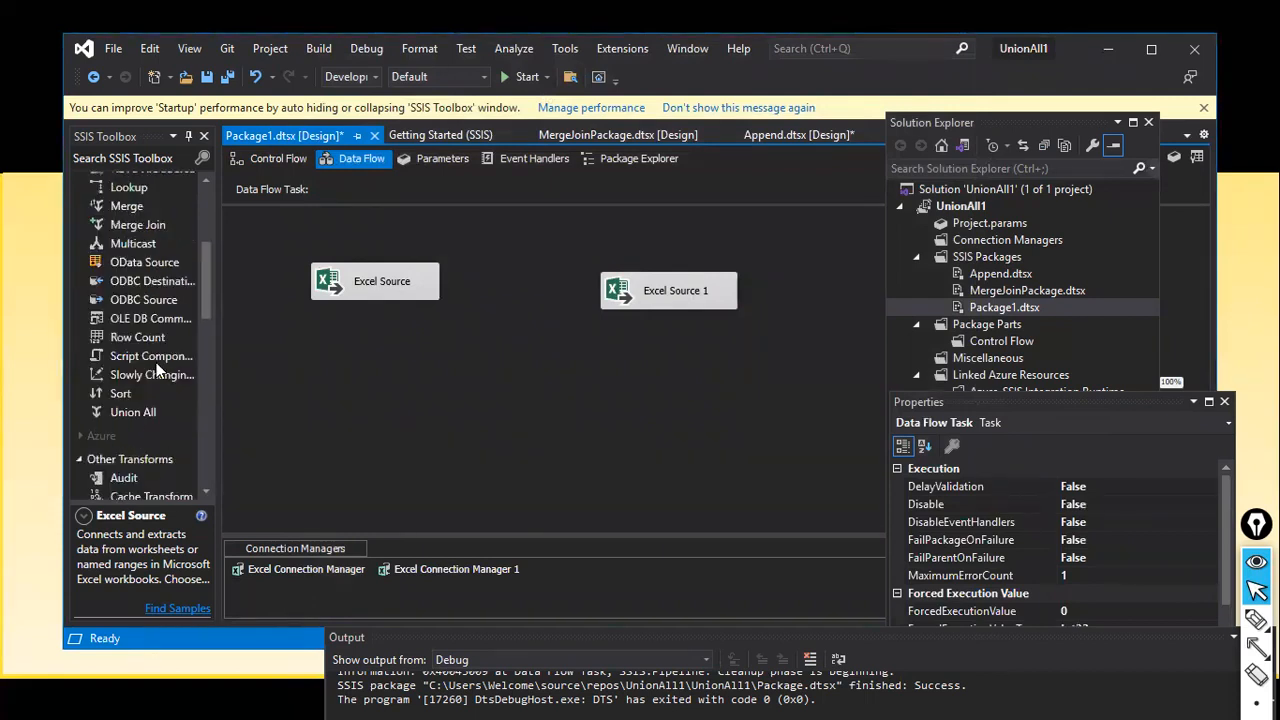
{"action": "scroll", "coordinate": [156, 362], "scroll_direction": "up", "scroll_amount": 4}
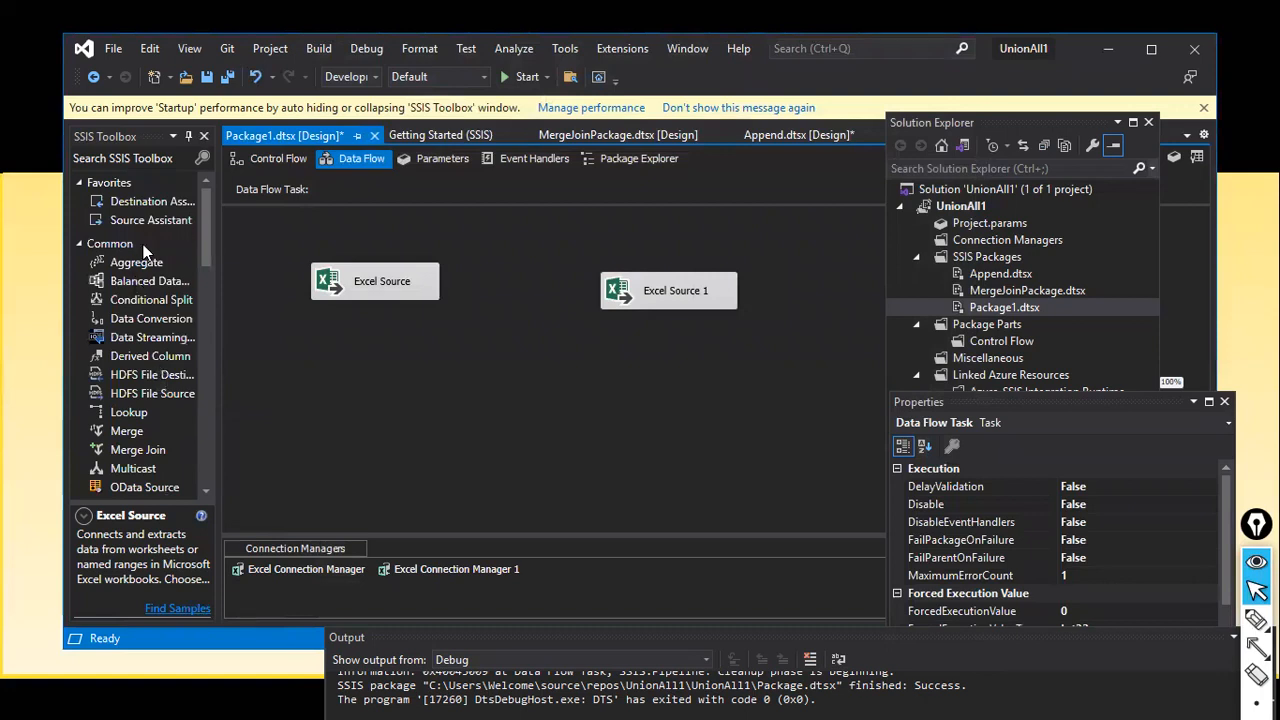
{"action": "scroll", "coordinate": [156, 362], "scroll_direction": "down", "scroll_amount": 2}
{"action": "scroll", "coordinate": [146, 379], "scroll_direction": "down", "scroll_amount": 4}
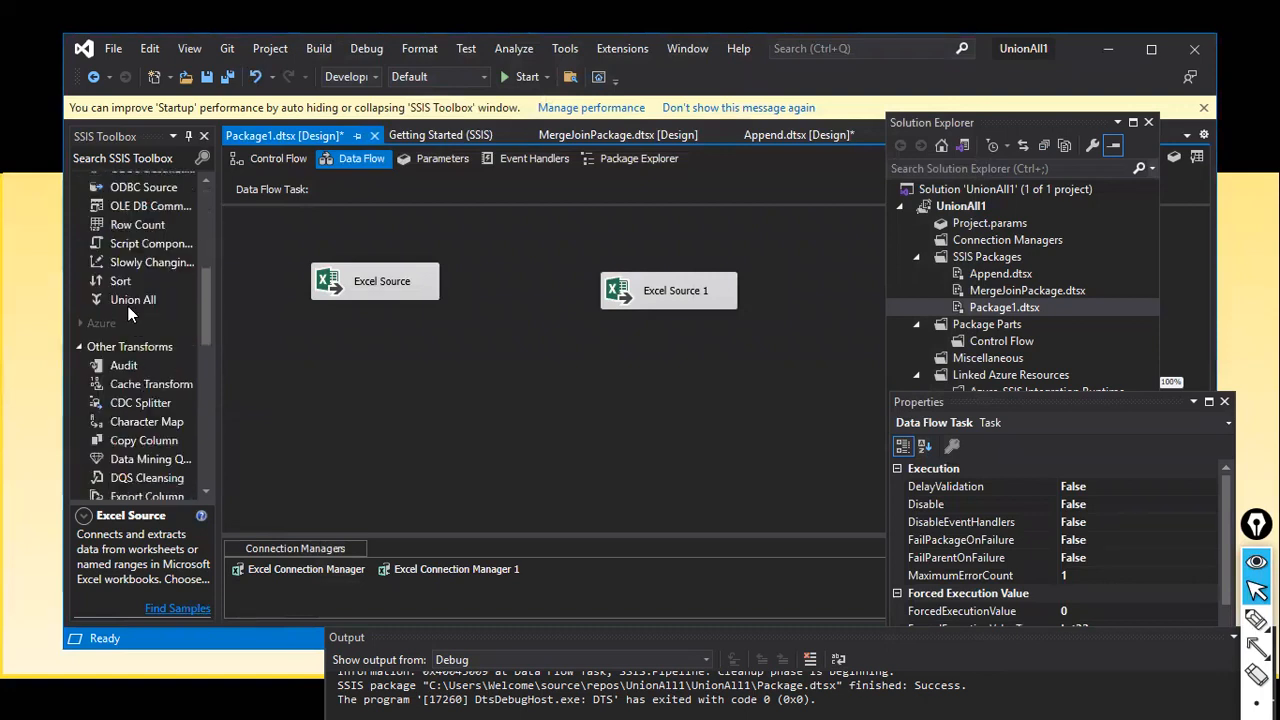
{"action": "left_click_drag", "start_coordinate": [131, 298], "coordinate": [480, 379]}
Step: Connect both Excel sources' outputs to the Union All
{"action": "left_click", "coordinate": [371, 291]}
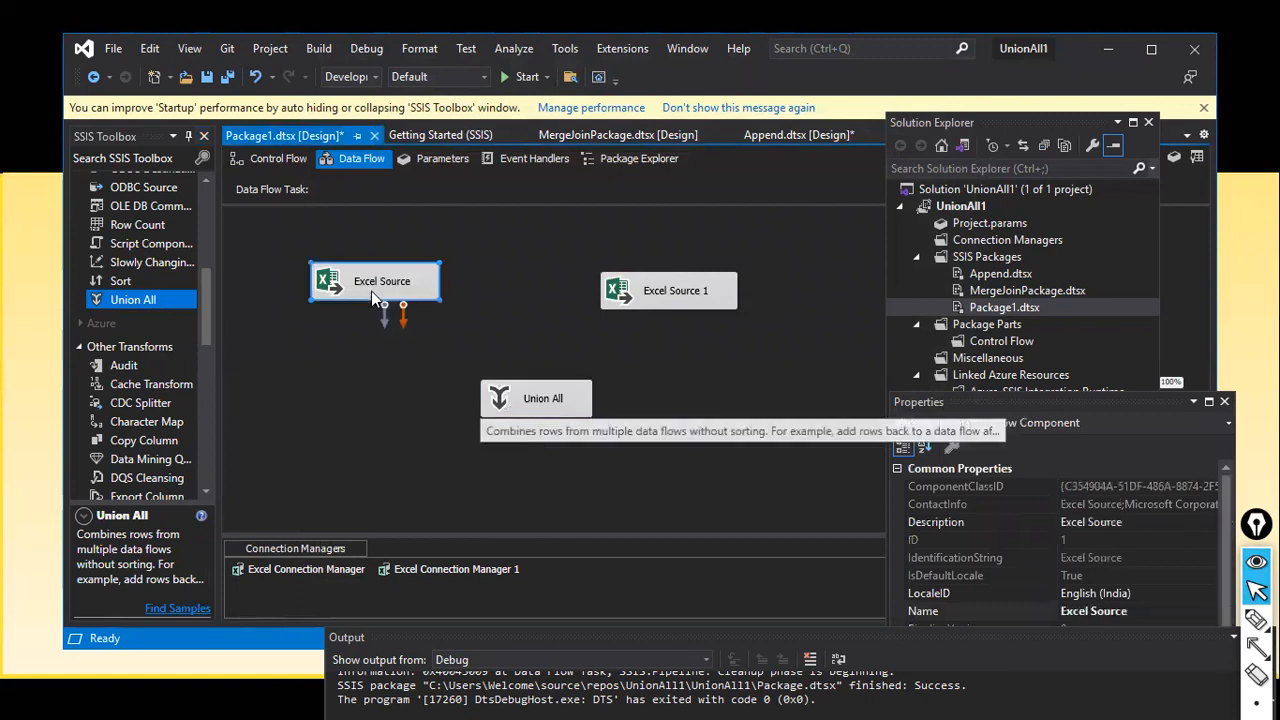
{"action": "left_click_drag", "start_coordinate": [400, 310], "coordinate": [510, 392]}
{"action": "left_click", "coordinate": [662, 300]}
{"action": "left_click_drag", "start_coordinate": [676, 327], "coordinate": [548, 388]}
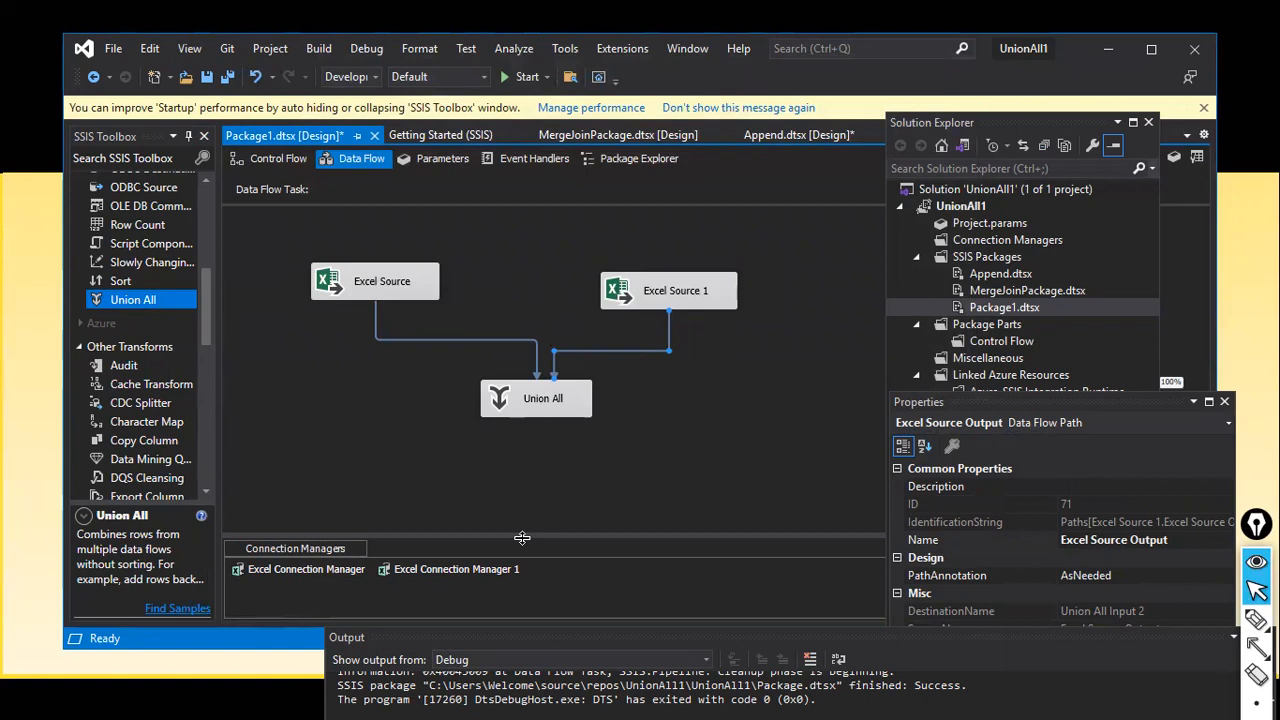
Step: Map Product for Union All Input 2 so both inputs supply Product, Sales, Currency and Date
{"action": "double_click", "coordinate": [552, 403]}
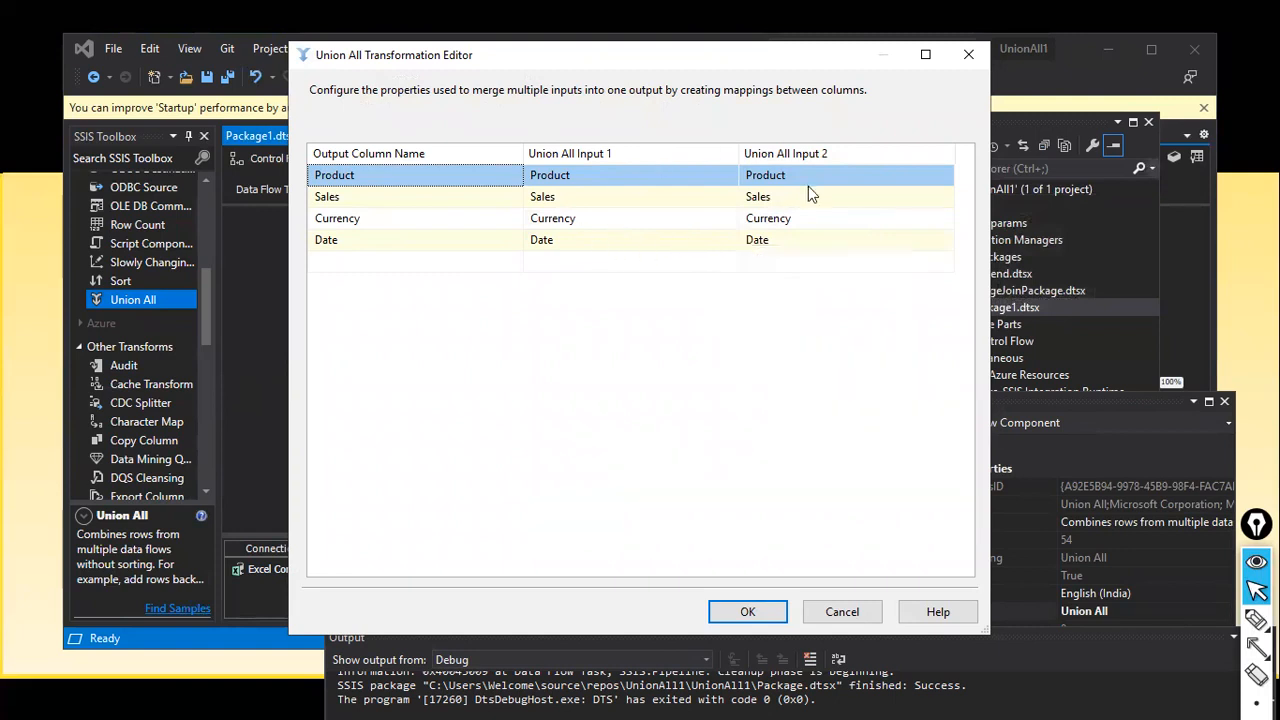
{"action": "left_click", "coordinate": [913, 183]}
{"action": "left_click", "coordinate": [943, 177]}
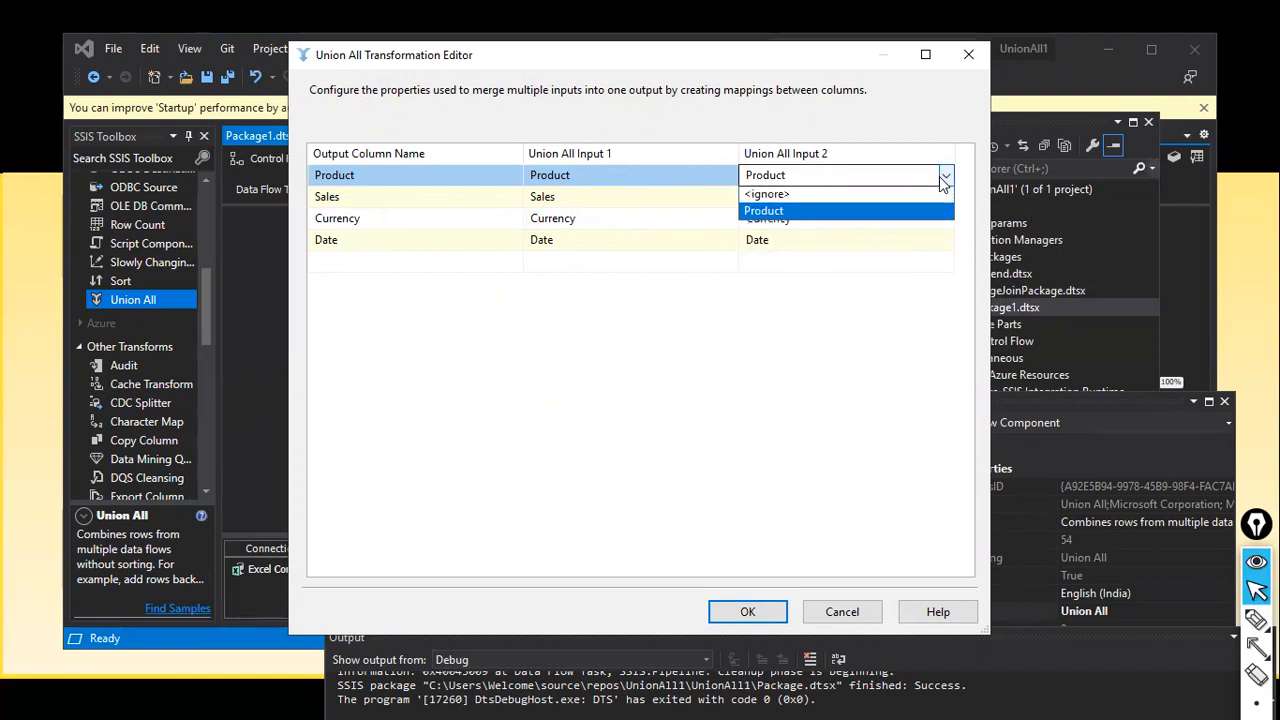
{"action": "left_click", "coordinate": [819, 206]}
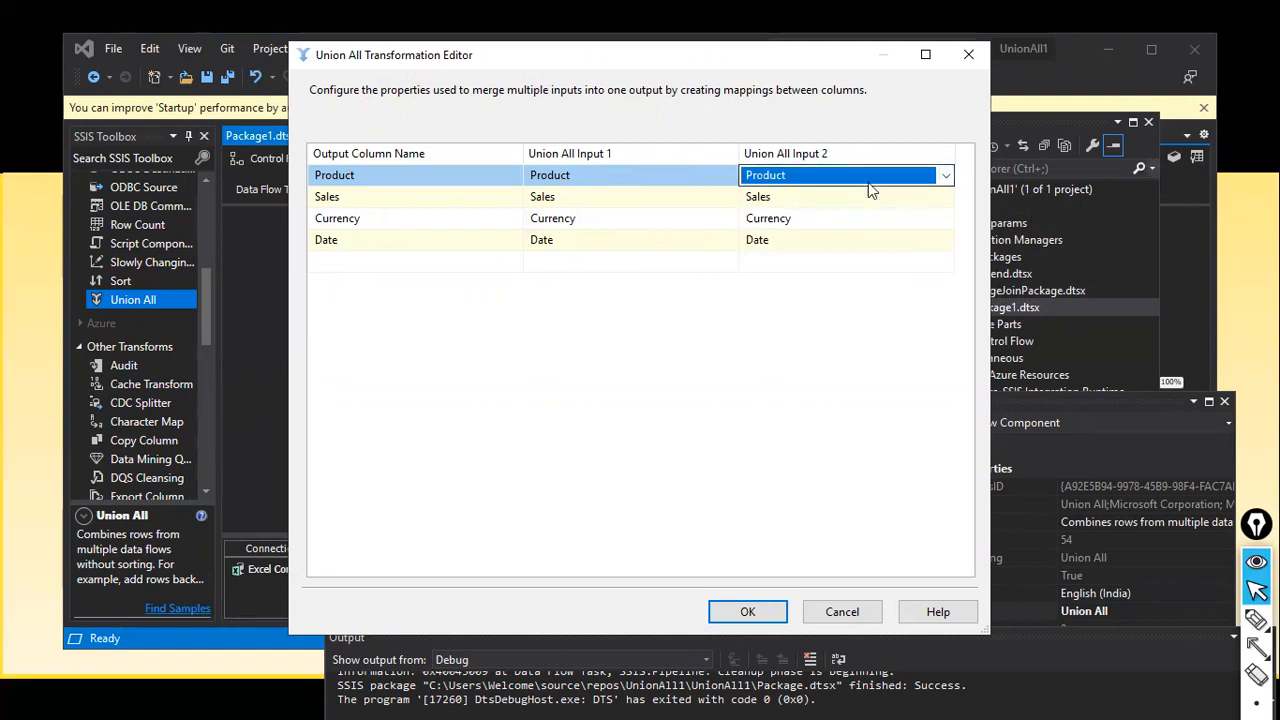
{"action": "left_click", "coordinate": [943, 177]}
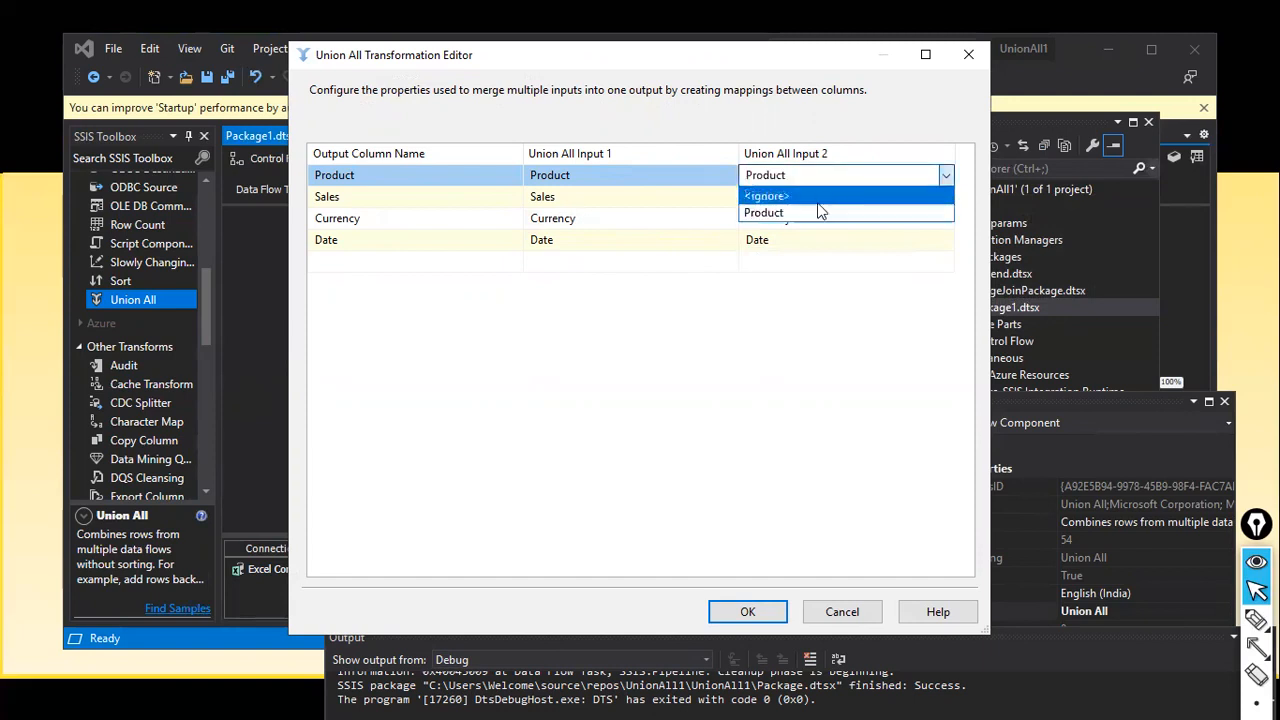
{"action": "left_click", "coordinate": [805, 212]}
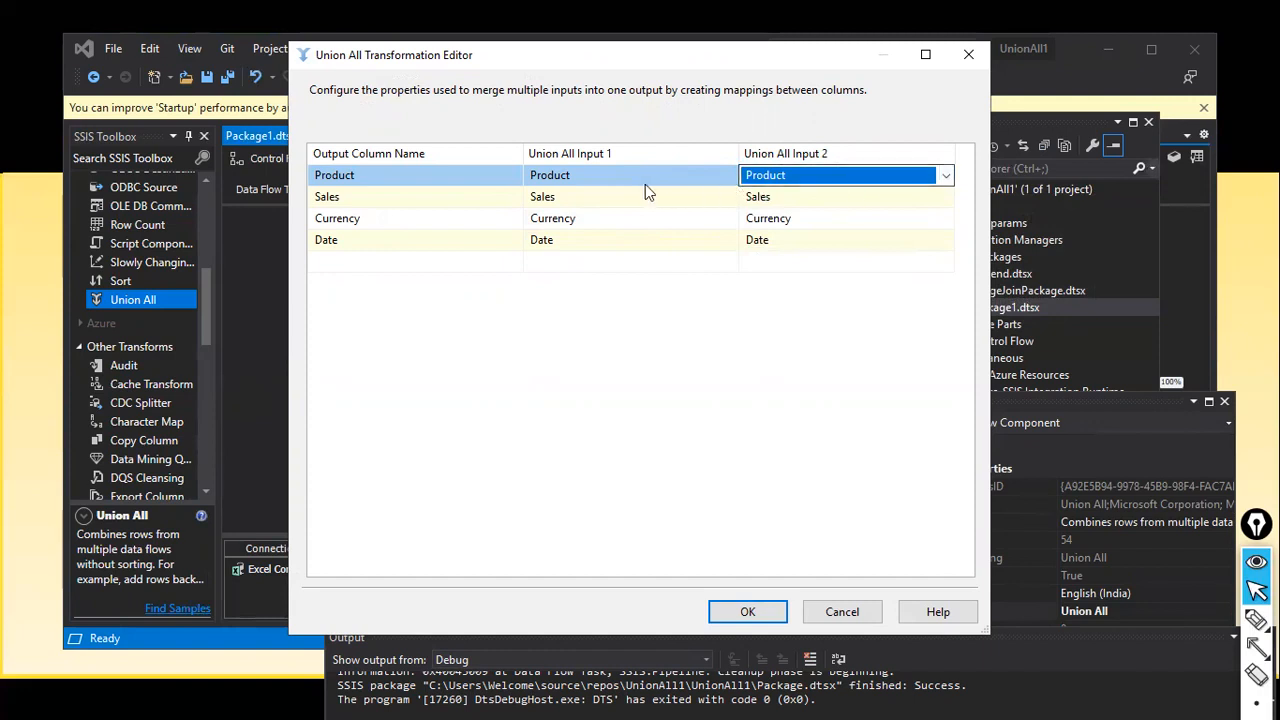
{"action": "mouse_move", "coordinate": [606, 179]}
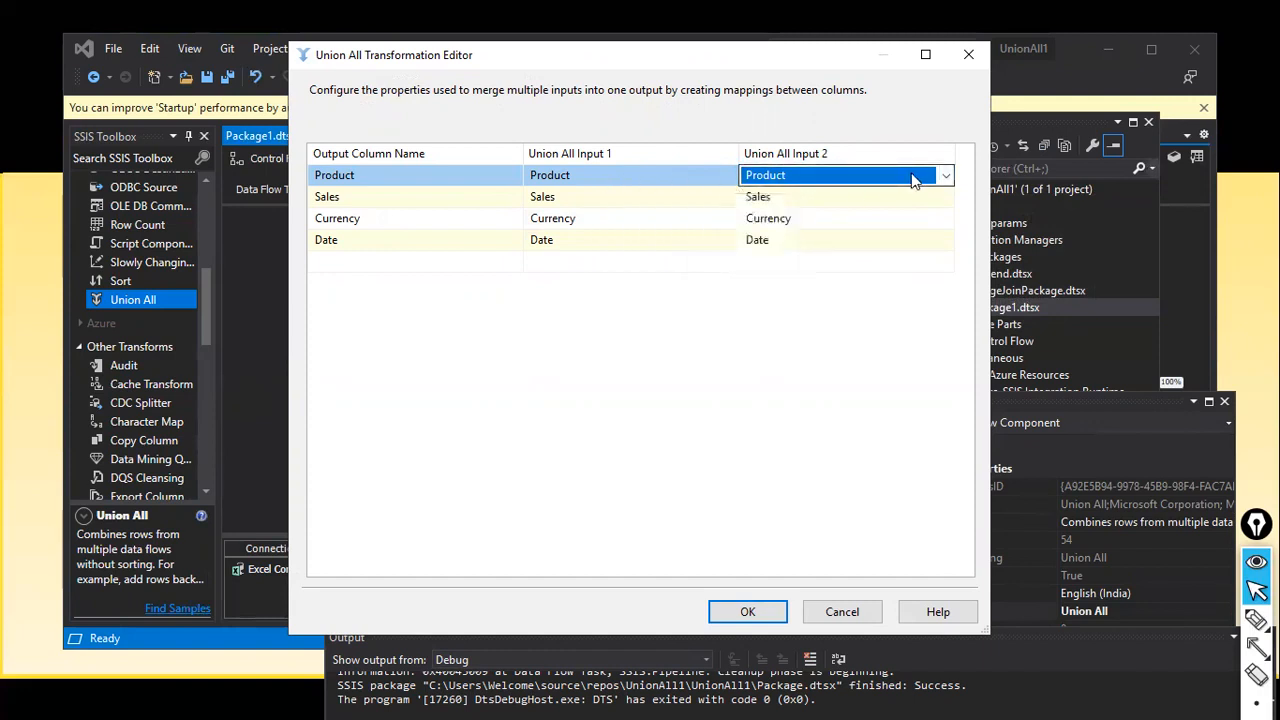
{"action": "left_click", "coordinate": [945, 176]}
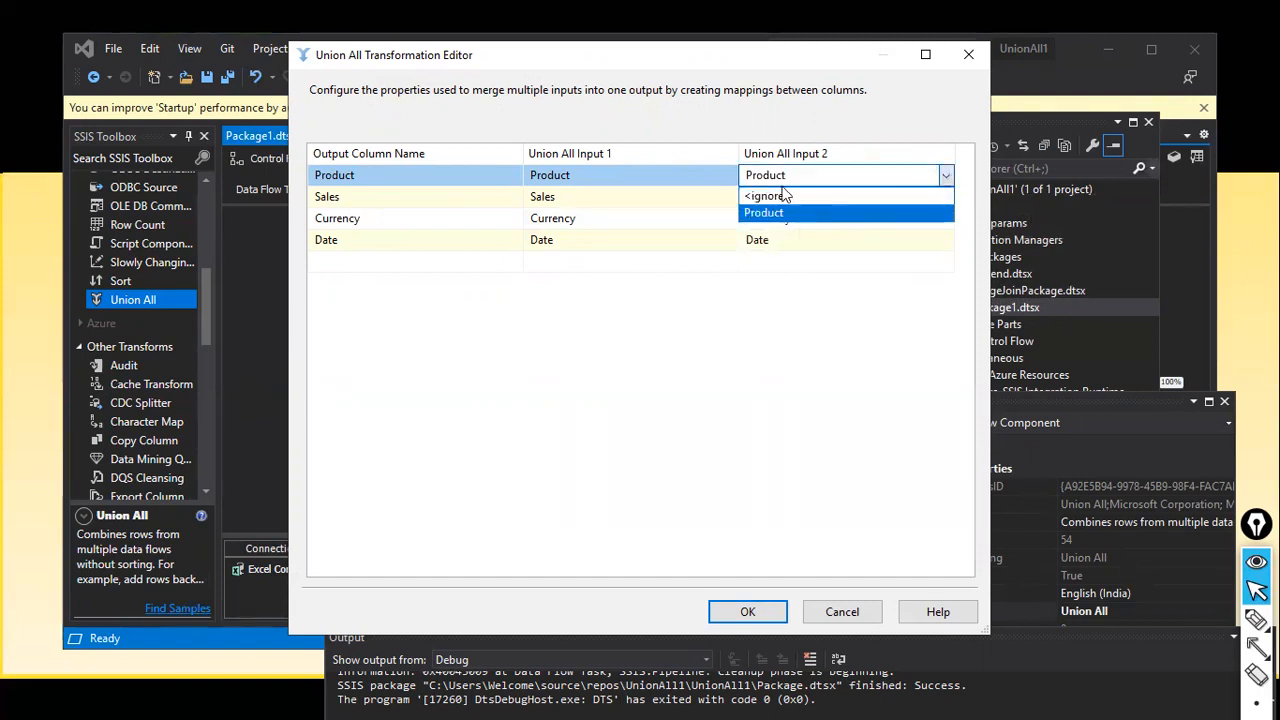
{"action": "left_click", "coordinate": [762, 214]}
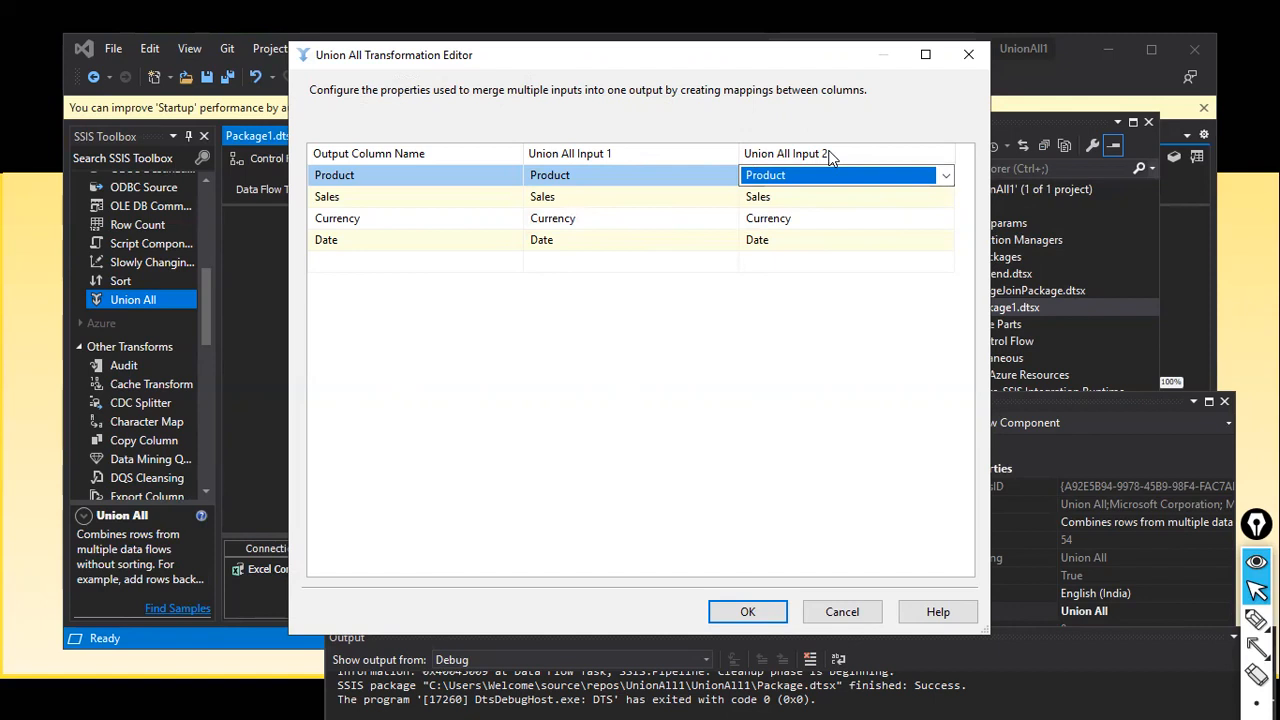
Step: Confirm the Union All mappings and place an OLE DB Destination below it
{"action": "left_click", "coordinate": [720, 610]}
{"action": "left_click", "coordinate": [705, 448]}
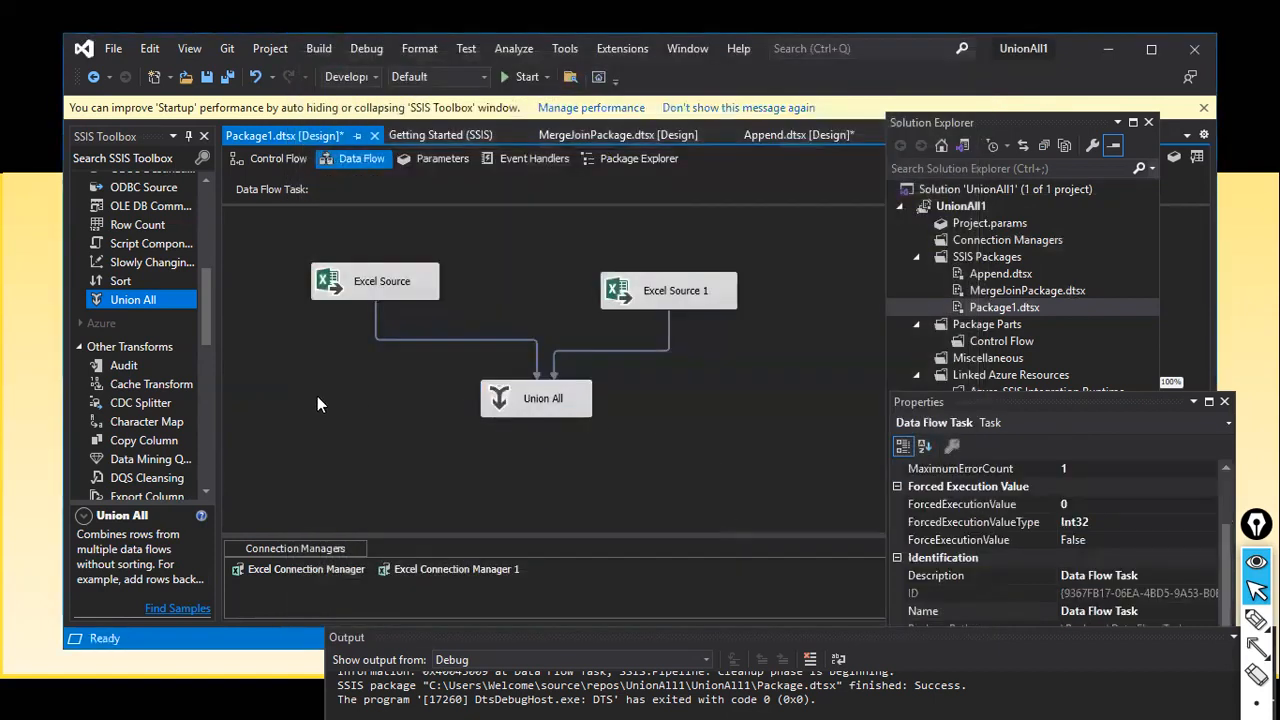
{"action": "scroll", "coordinate": [180, 414], "scroll_direction": "down", "scroll_amount": 10}
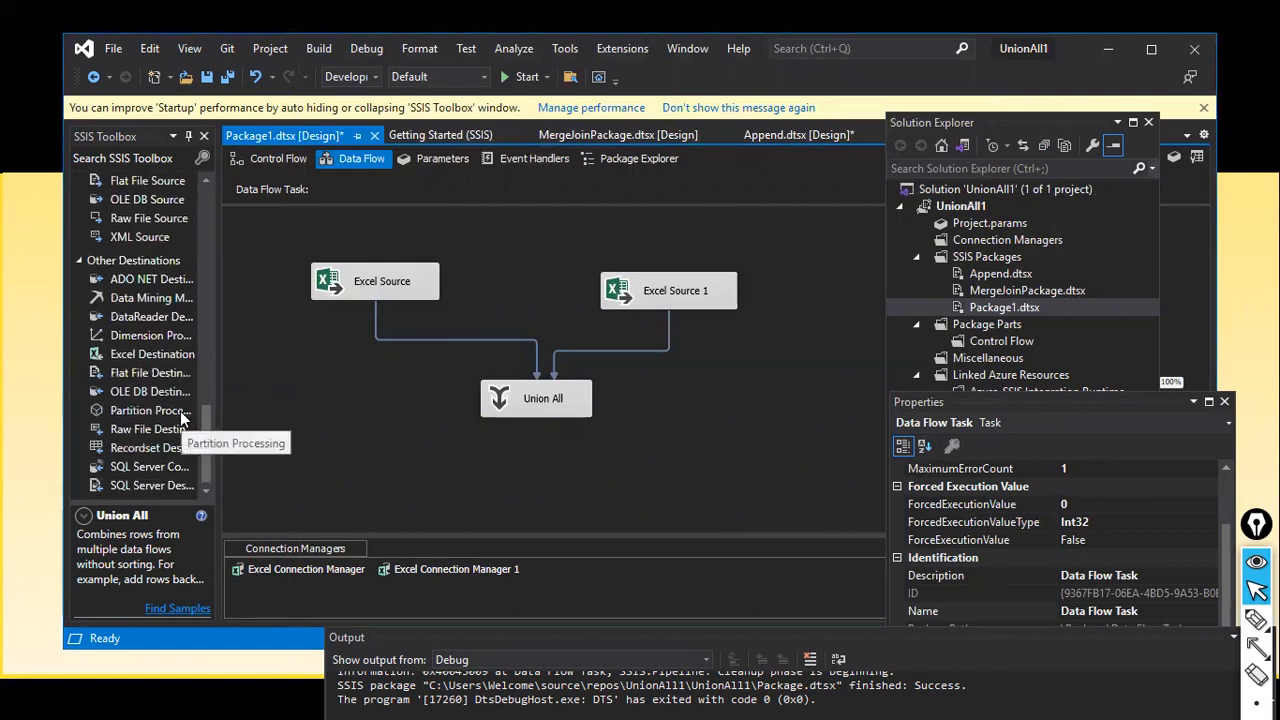
{"action": "left_click_drag", "start_coordinate": [143, 395], "coordinate": [562, 460]}
Step: Connect Union All's output to the OLE DB Destination and check its missing-connection warning
{"action": "left_click", "coordinate": [648, 372]}
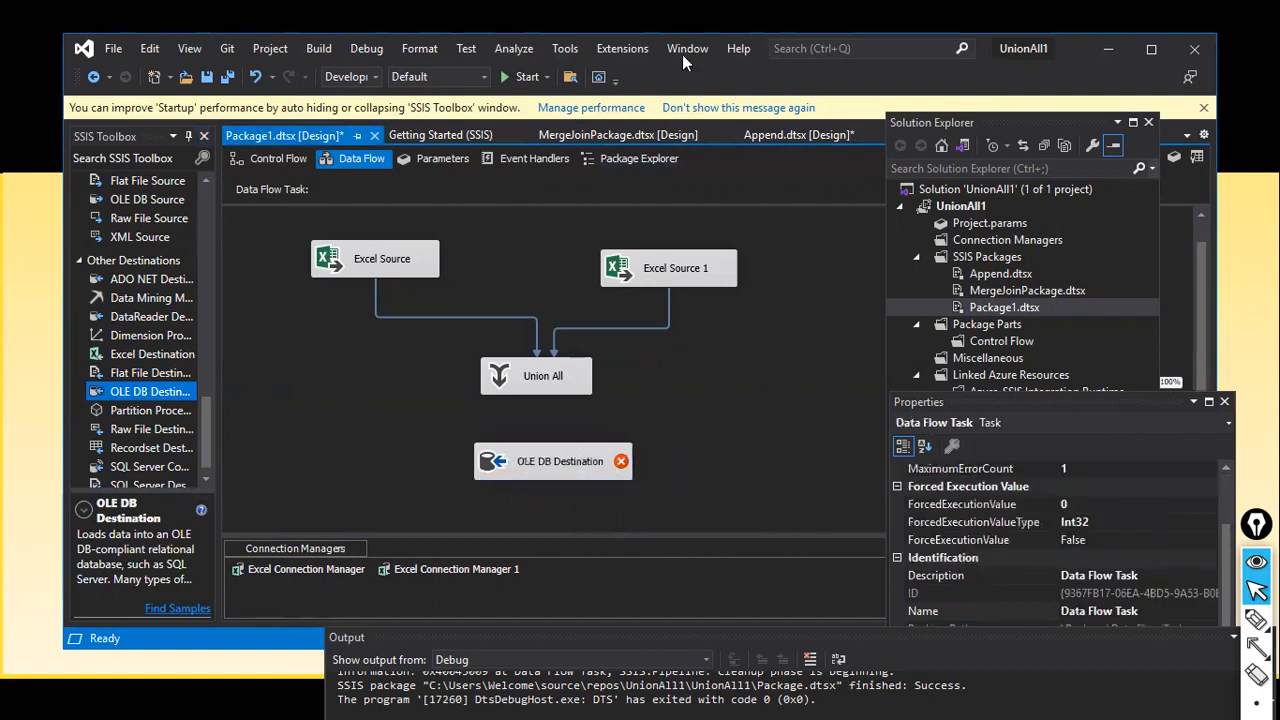
{"action": "left_click", "coordinate": [536, 390]}
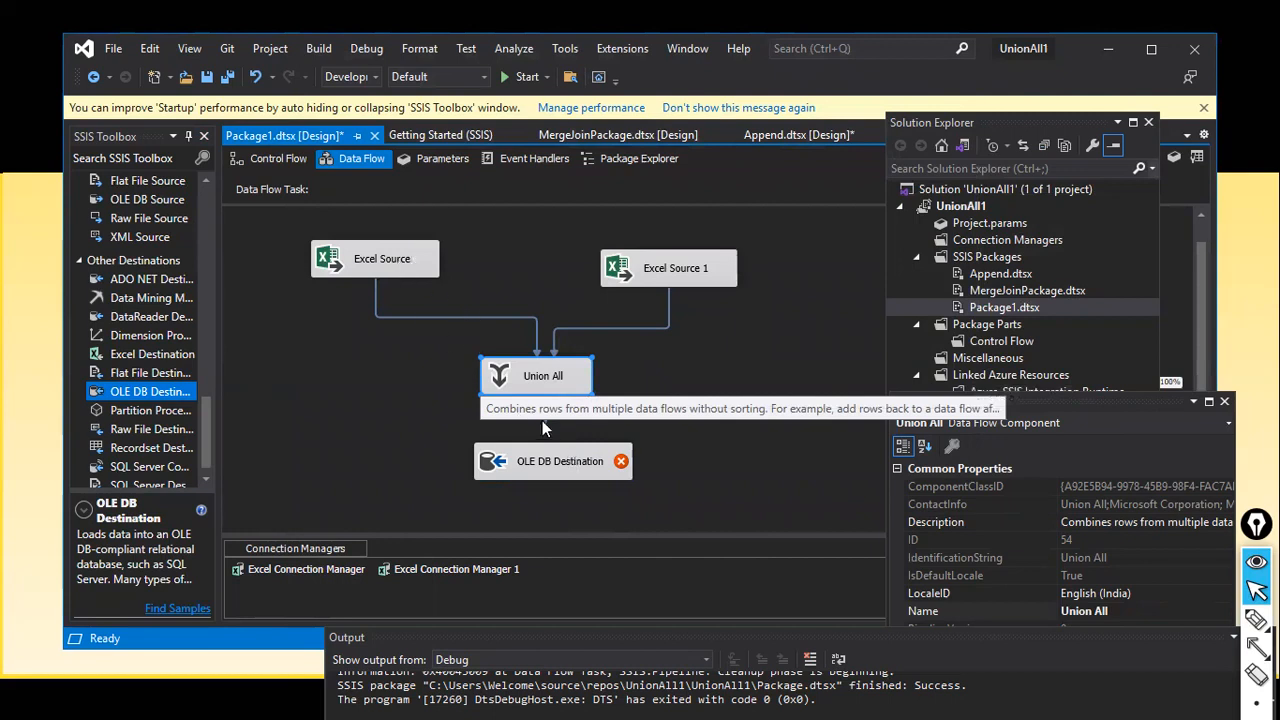
{"action": "left_click_drag", "start_coordinate": [543, 427], "coordinate": [544, 456]}
{"action": "left_click", "coordinate": [602, 410]}
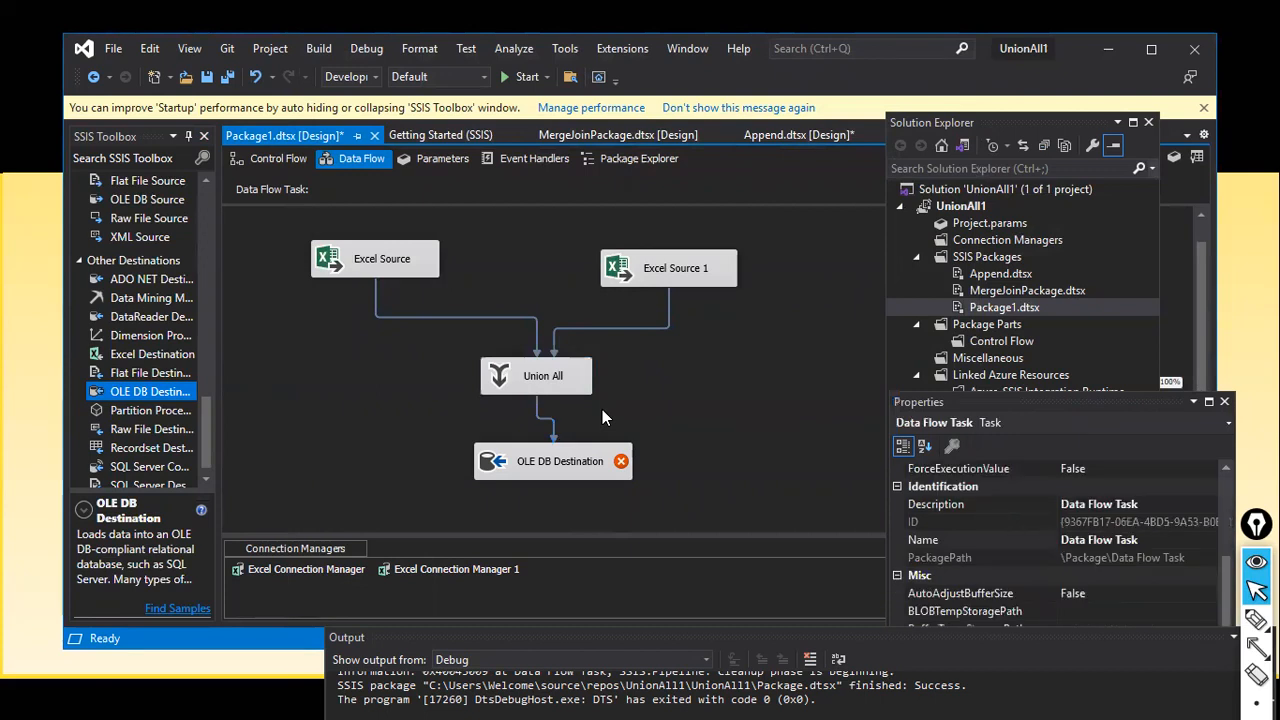
{"action": "mouse_move", "coordinate": [539, 478]}
{"action": "left_click", "coordinate": [549, 471]}
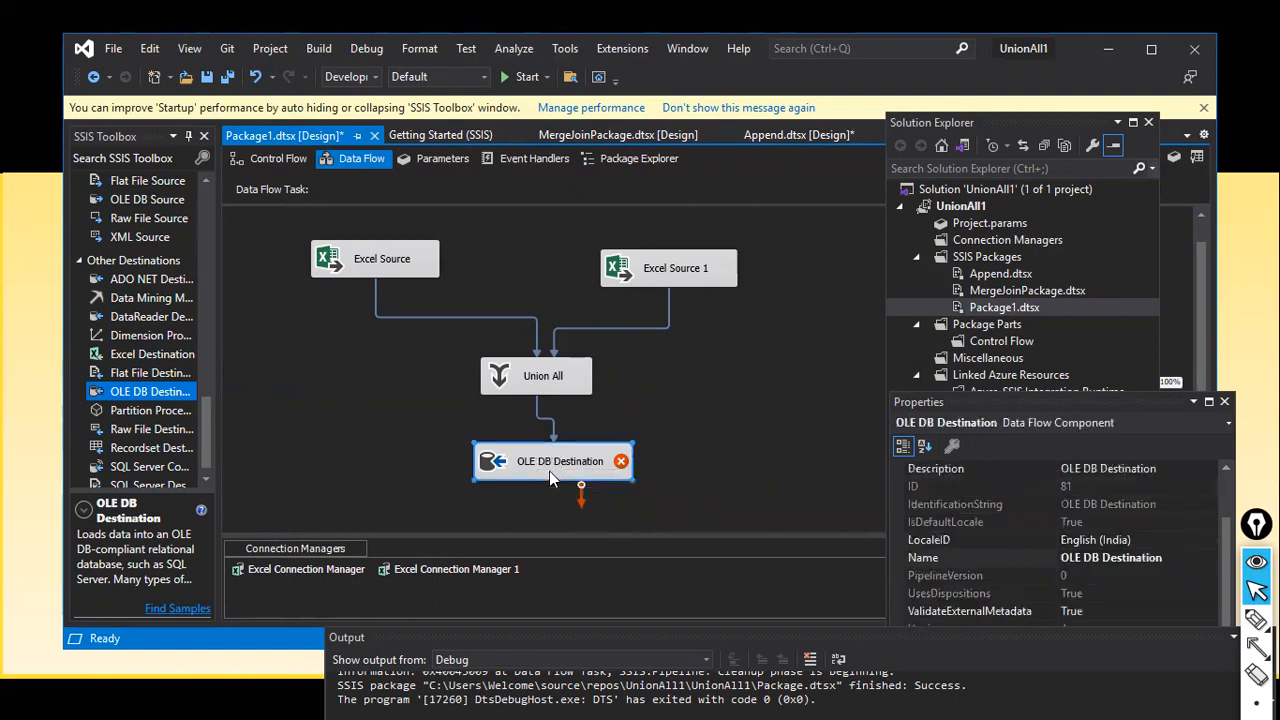
Step: Point the OLE DB Destination at the SQLEXPRESS.Sales database connection
{"action": "mouse_move", "coordinate": [587, 473]}
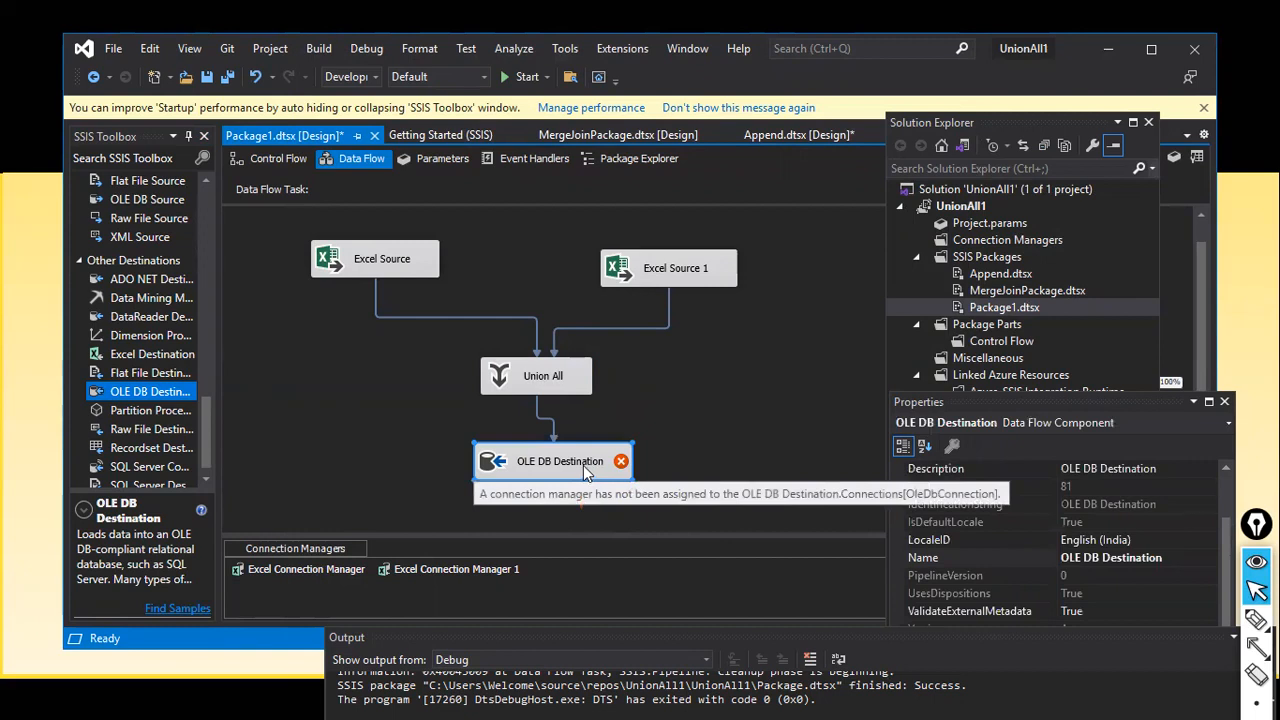
{"action": "double_click", "coordinate": [585, 470]}
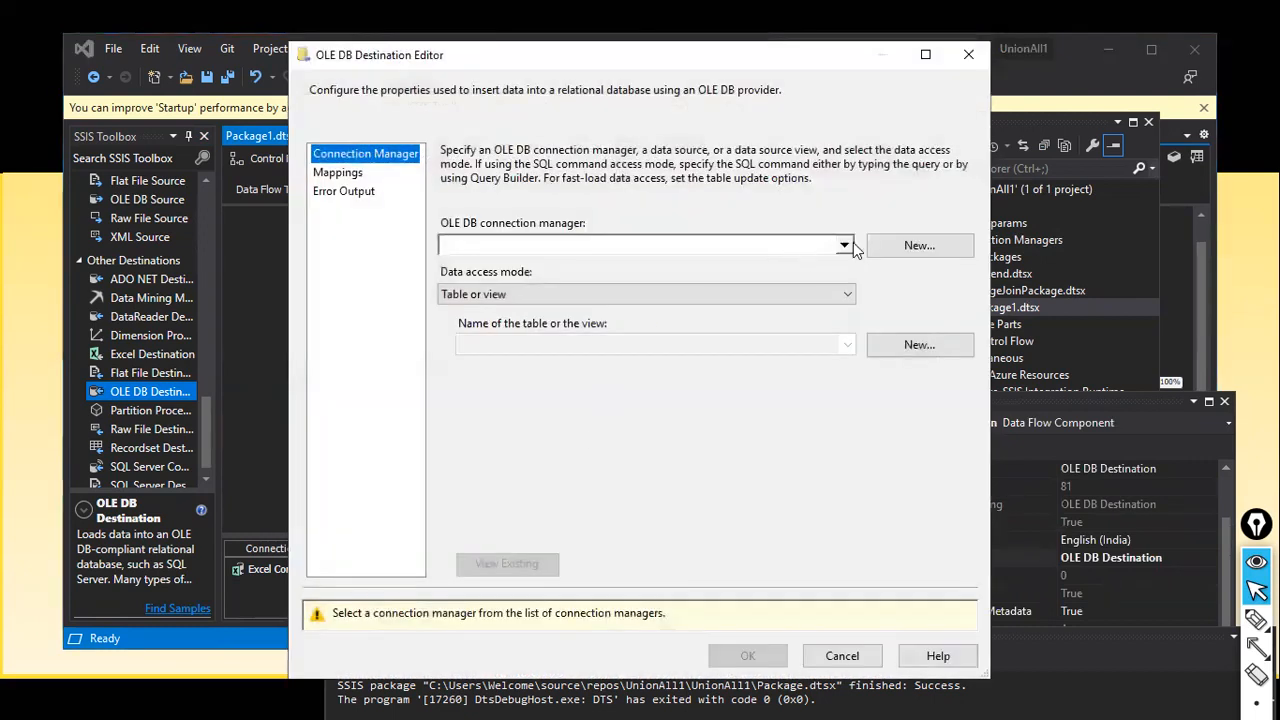
{"action": "left_click", "coordinate": [893, 251]}
{"action": "double_click", "coordinate": [526, 303]}
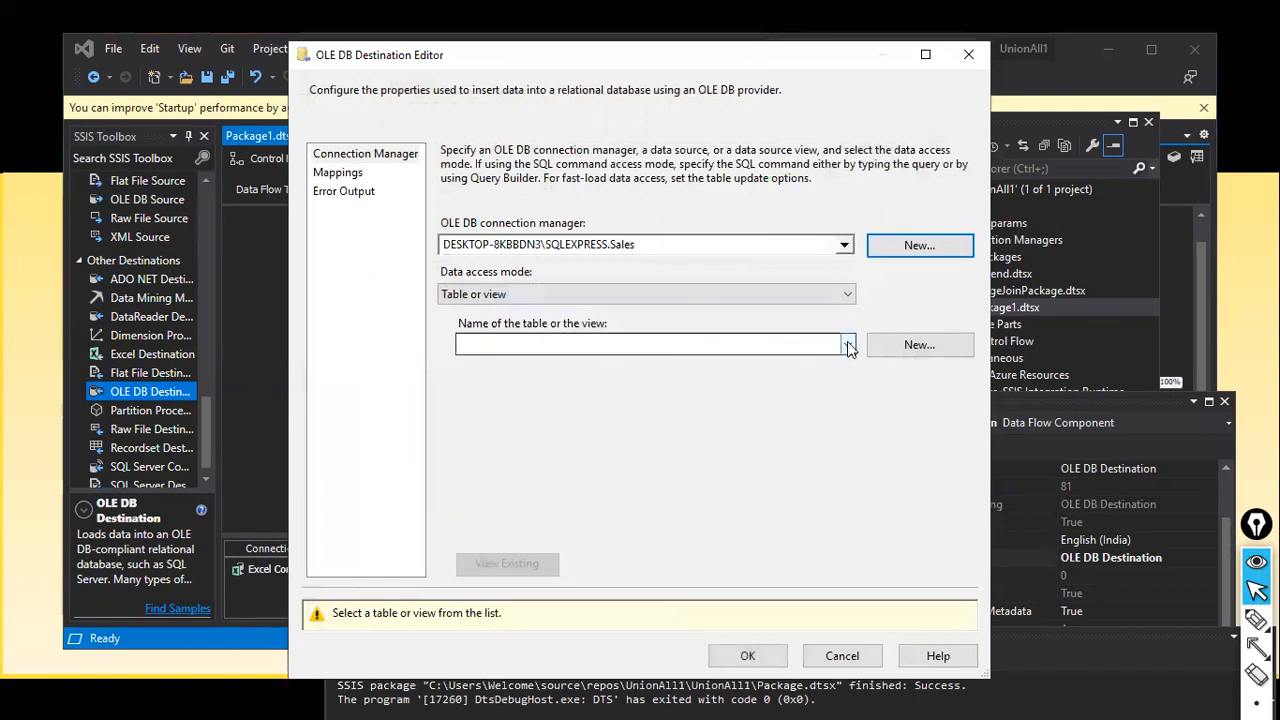
{"action": "left_click", "coordinate": [847, 345]}
{"action": "left_click", "coordinate": [847, 343]}
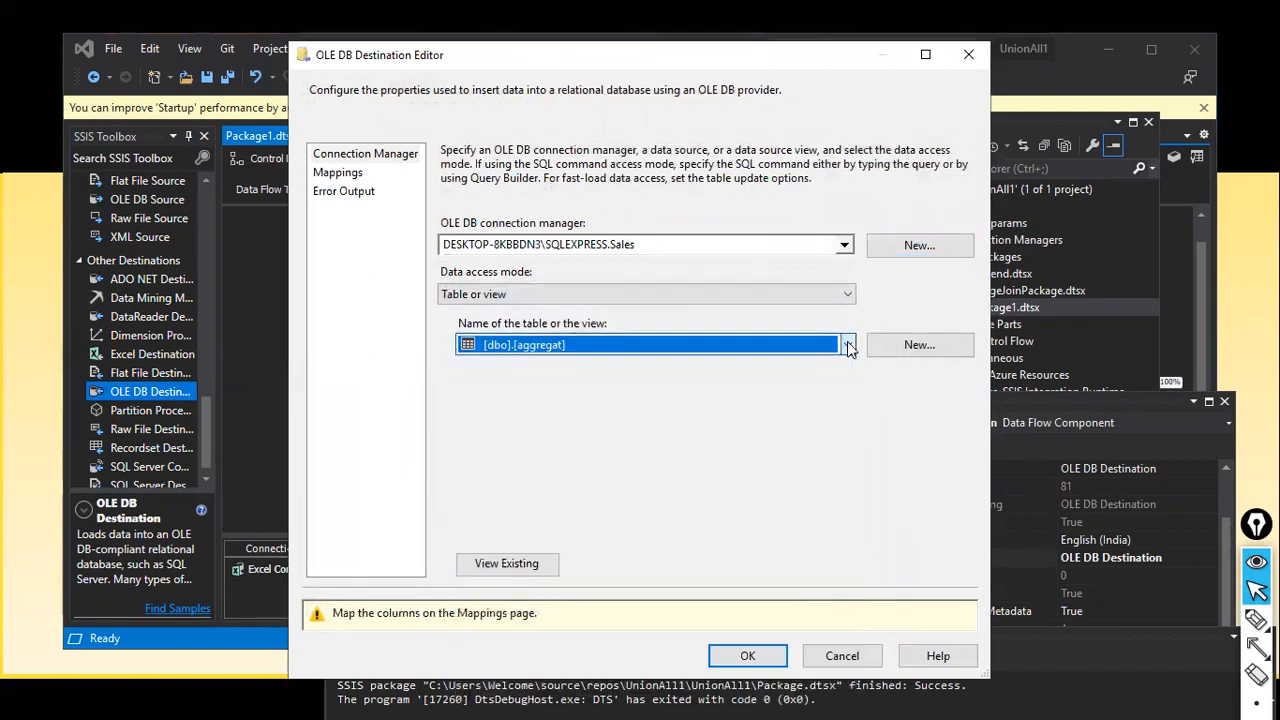
Step: Create a new destination table named TargetAppend by editing the CREATE TABLE statement
{"action": "left_click", "coordinate": [919, 345]}
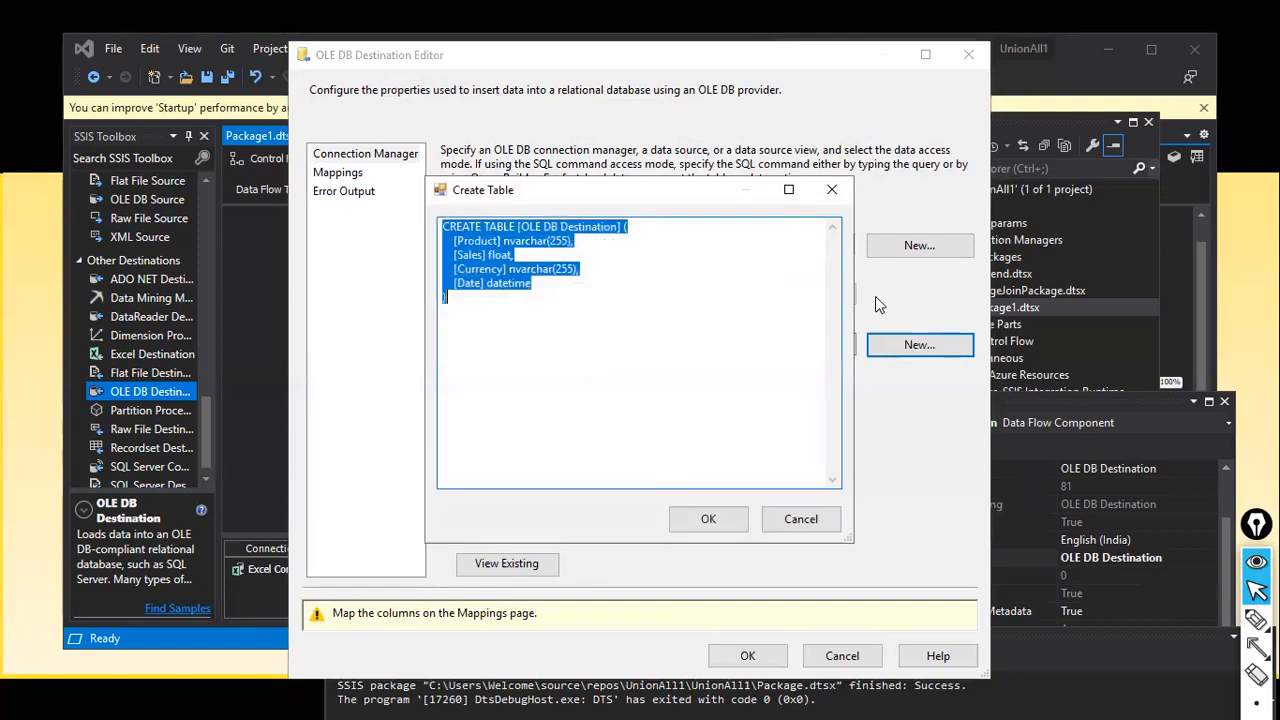
{"action": "left_click", "coordinate": [597, 227]}
{"action": "left_click_drag", "start_coordinate": [516, 227], "coordinate": [626, 228]}
{"action": "key", "text": "BackSpace"}
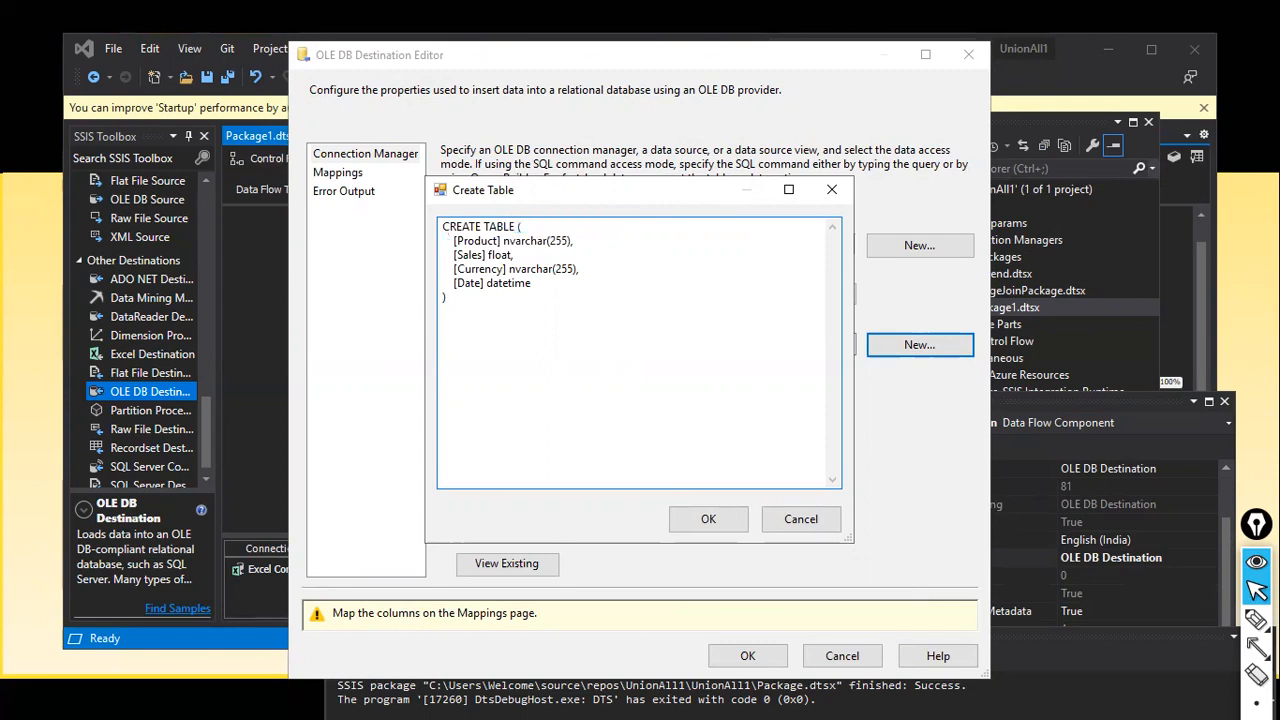
{"action": "type", "text": "Appe"}
{"action": "type", "text": "nd "}
{"action": "type", "text": "Target"}
{"action": "left_click", "coordinate": [352, 177]}
{"action": "left_click", "coordinate": [706, 518]}
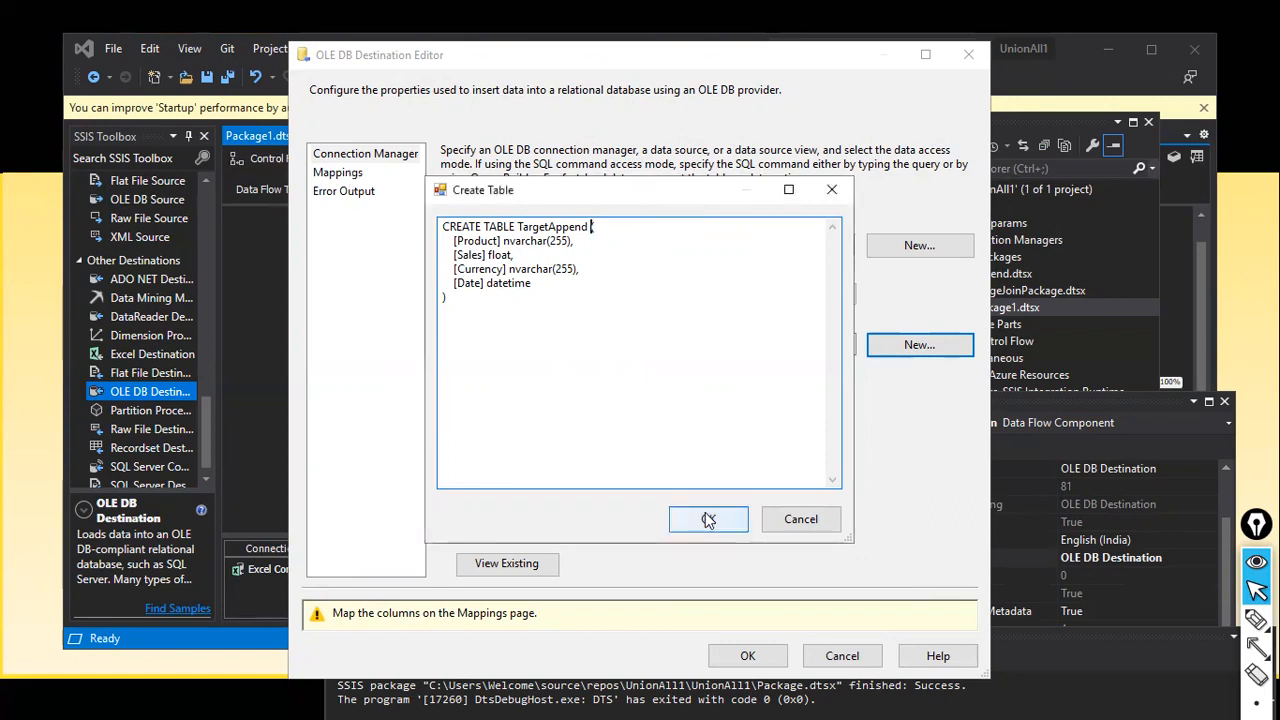
Step: Review the Product, Sales, Currency and Date column mappings to the new table
{"action": "left_click", "coordinate": [343, 176]}
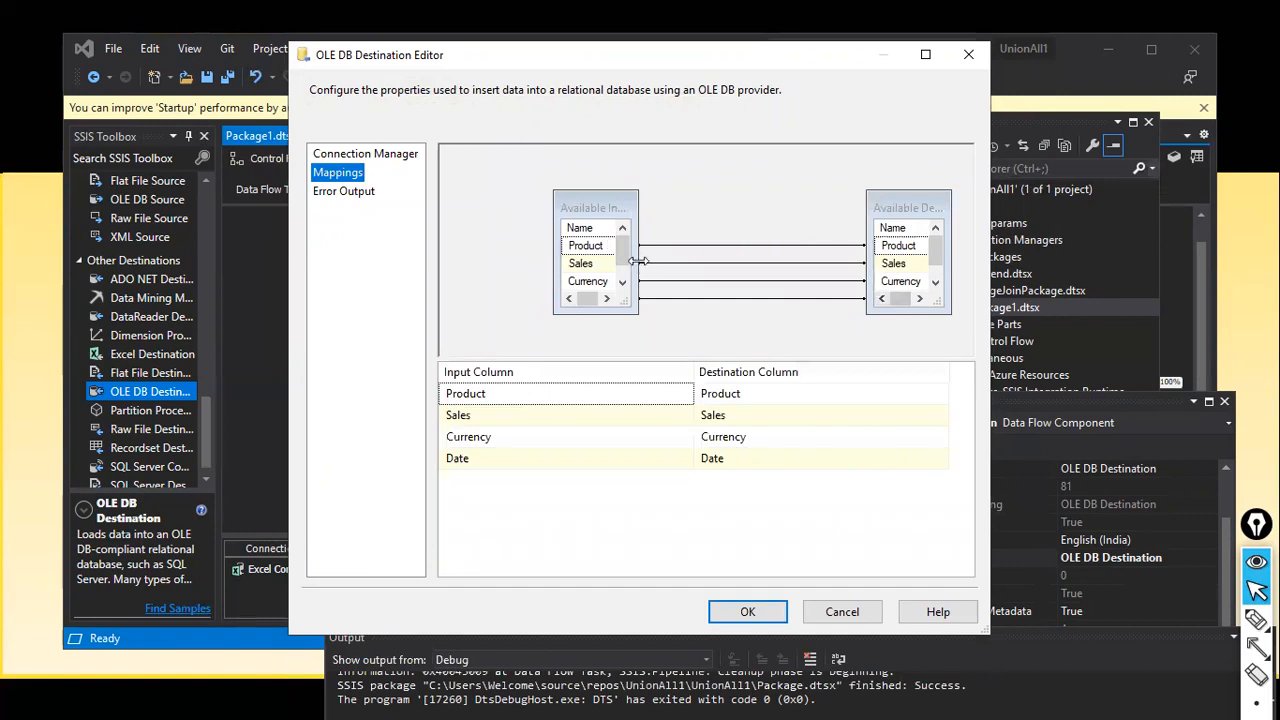
{"action": "left_click_drag", "start_coordinate": [702, 266], "coordinate": [704, 266]}
{"action": "scroll", "coordinate": [654, 277], "scroll_direction": "down", "scroll_amount": 1}
{"action": "scroll", "coordinate": [654, 277], "scroll_direction": "up", "scroll_amount": 1}
{"action": "scroll", "coordinate": [606, 277], "scroll_direction": "down", "scroll_amount": 1}
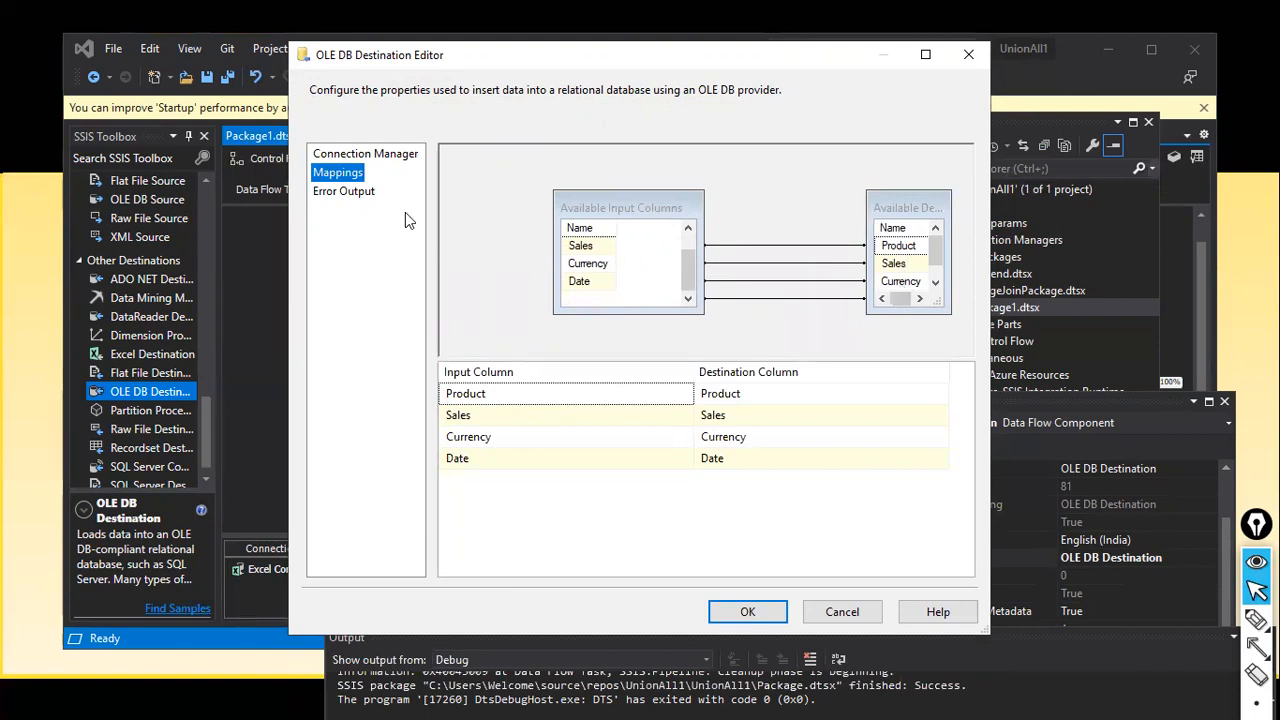
Step: Save the OLE DB Destination settings, then review the Union All mappings and cancel
{"action": "left_click", "coordinate": [749, 612]}
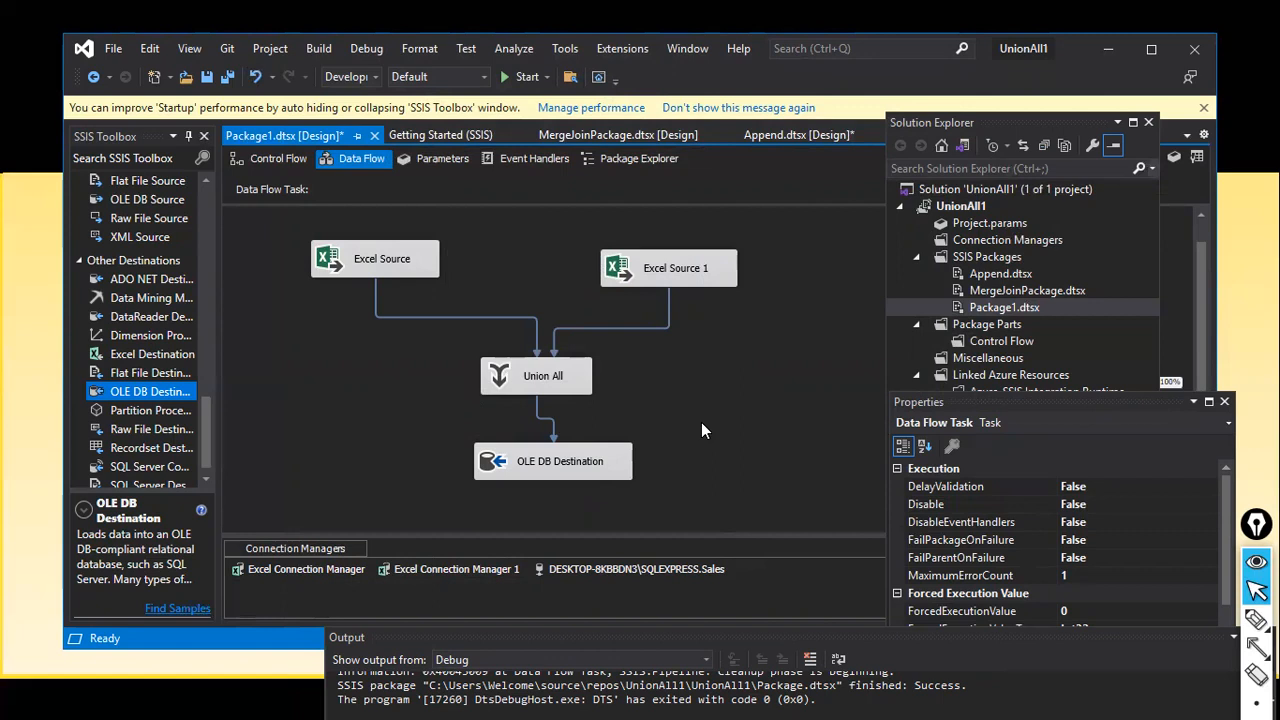
{"action": "double_click", "coordinate": [537, 374]}
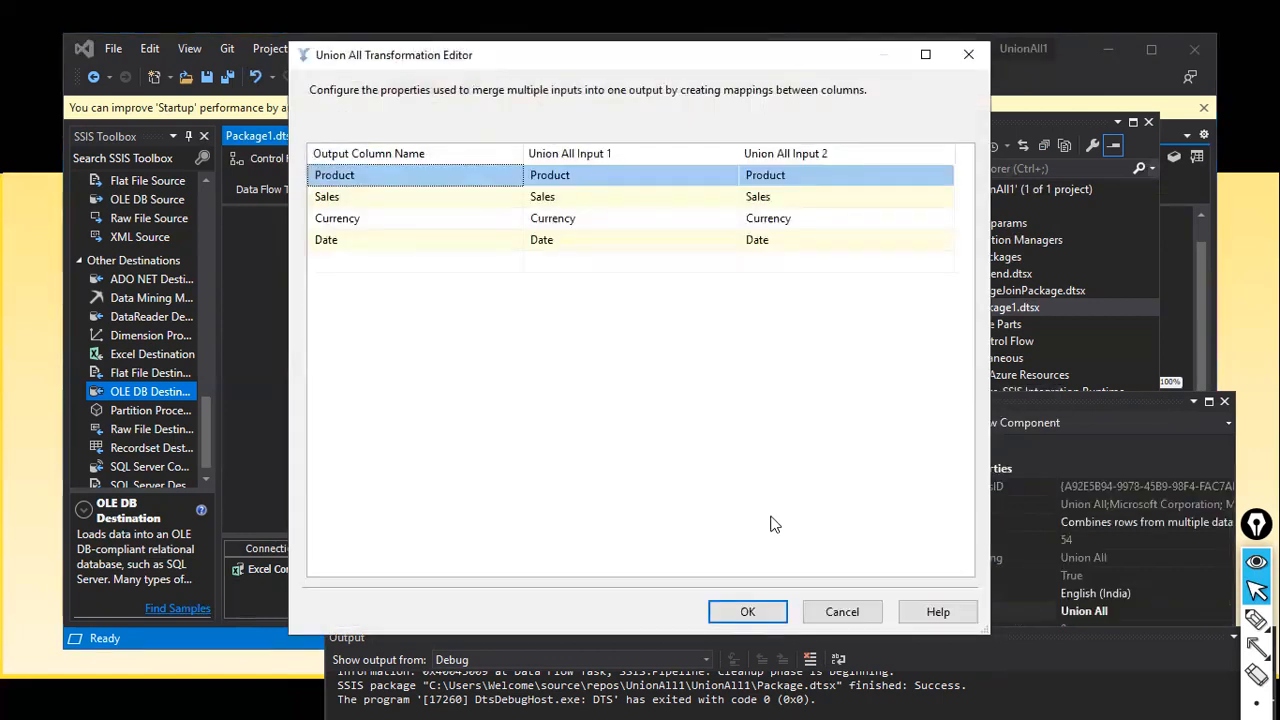
{"action": "left_click", "coordinate": [840, 612]}
Step: Inspect the OLE DB Destination's external, input and error output columns in its Advanced Editor
{"action": "right_click", "coordinate": [607, 457]}
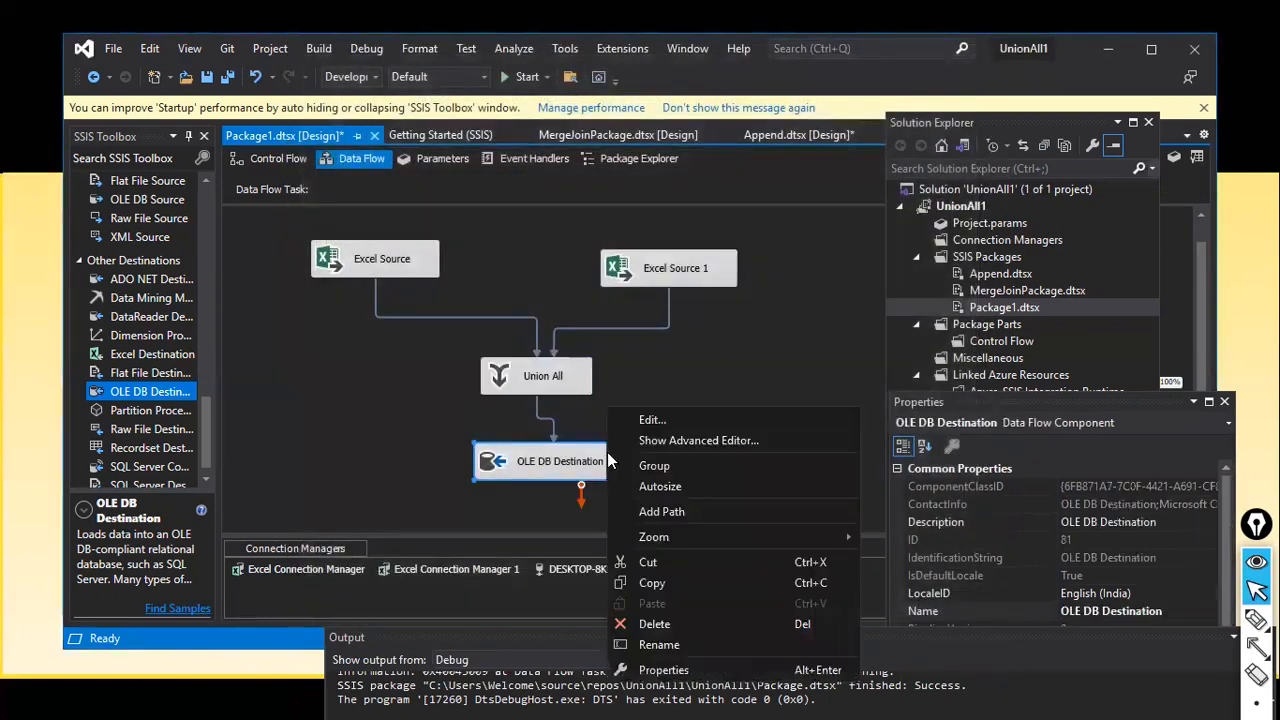
{"action": "left_click", "coordinate": [639, 440]}
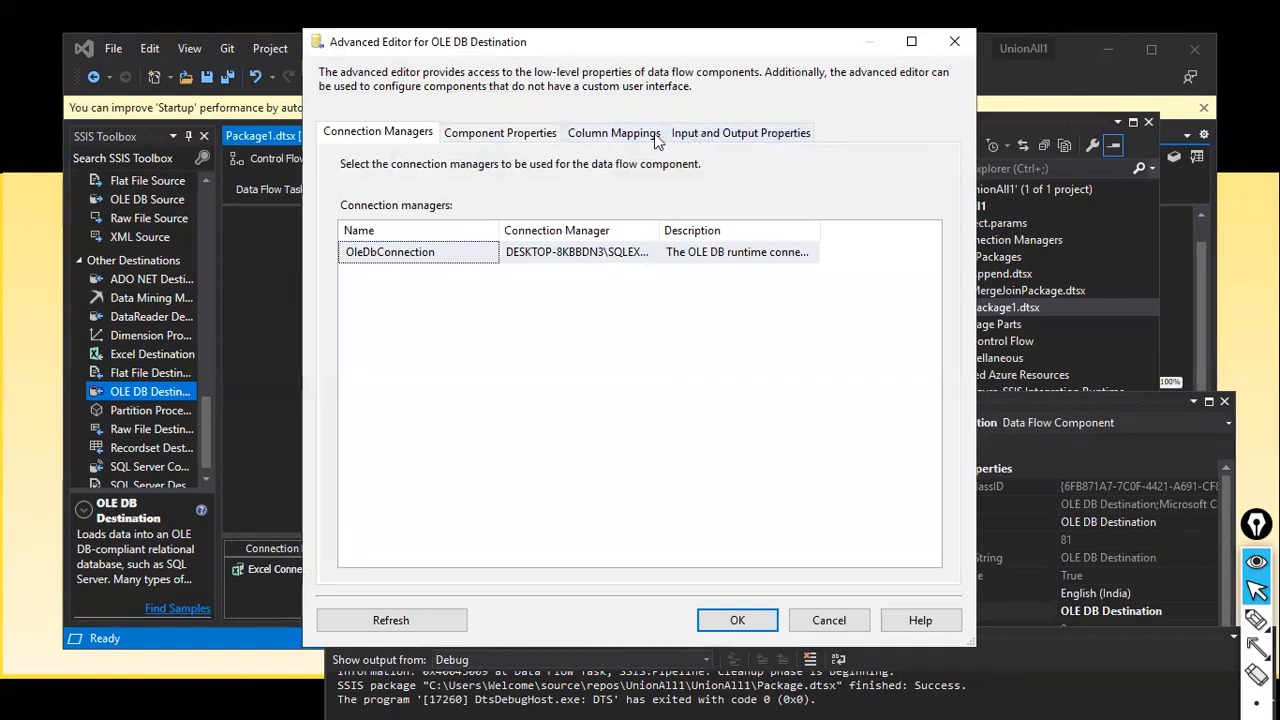
{"action": "left_click", "coordinate": [712, 140]}
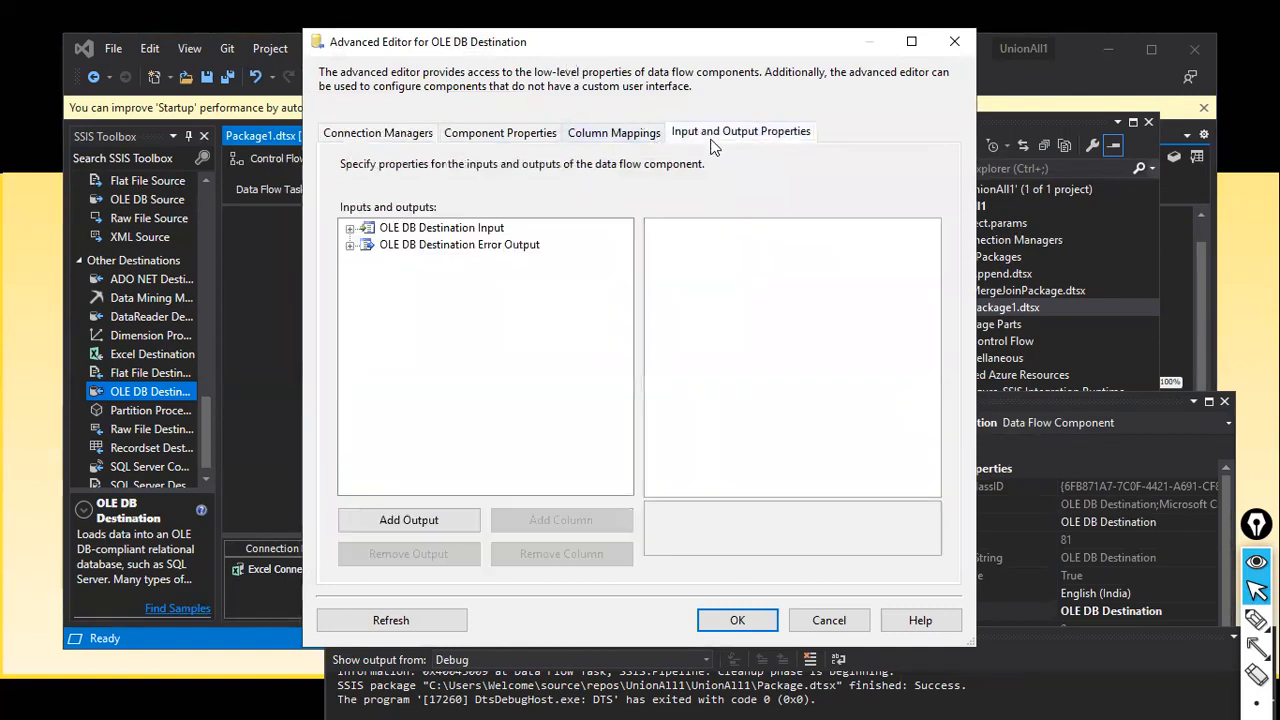
{"action": "left_click", "coordinate": [350, 228]}
{"action": "left_click", "coordinate": [368, 245]}
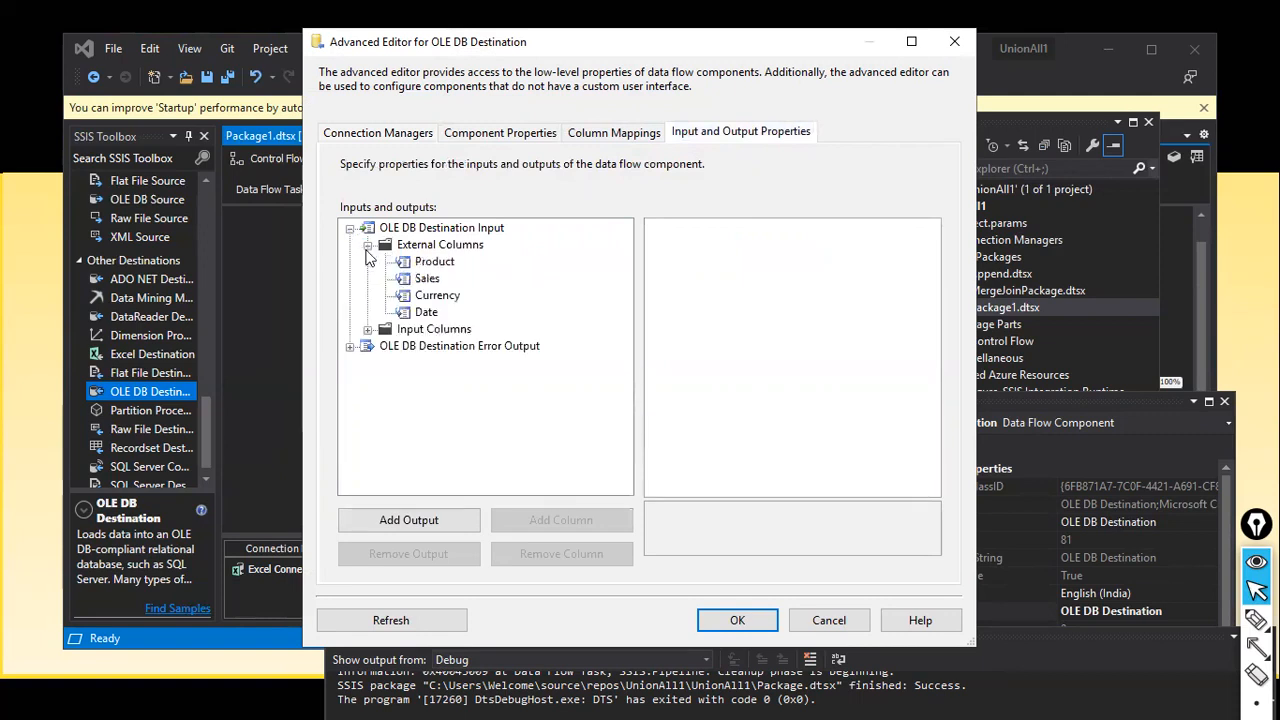
{"action": "left_click", "coordinate": [368, 330]}
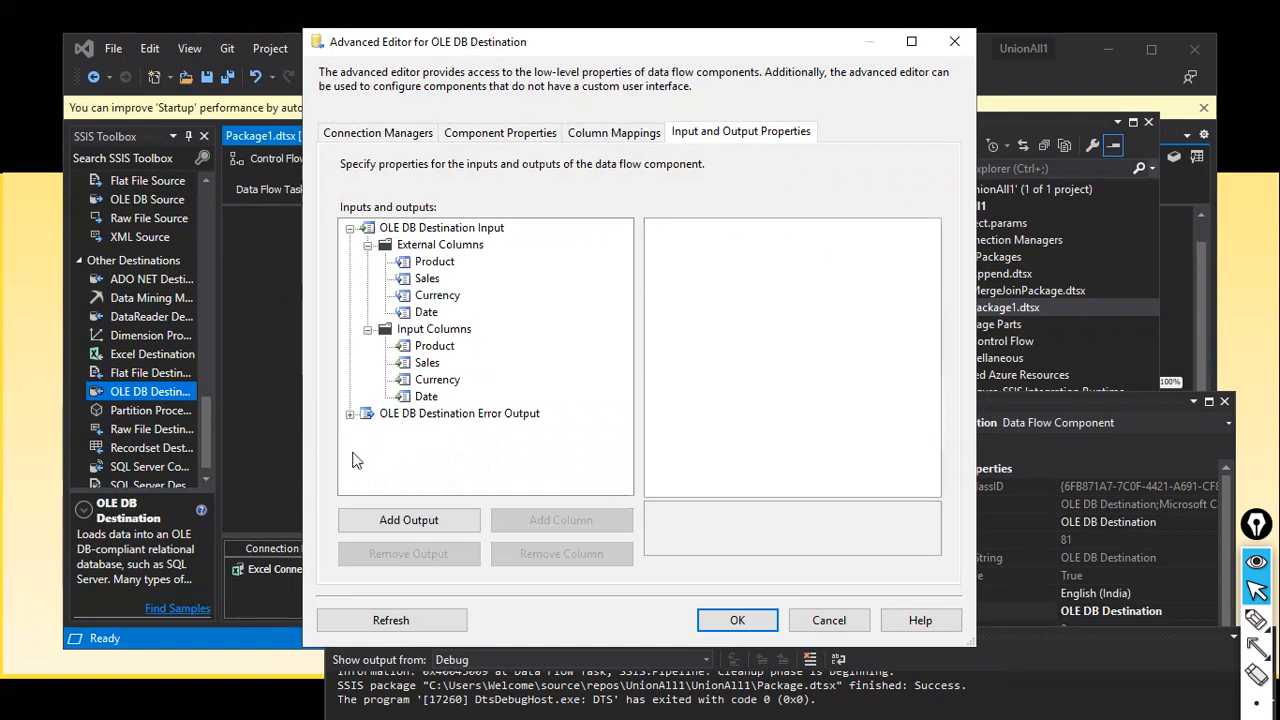
{"action": "left_click", "coordinate": [350, 414]}
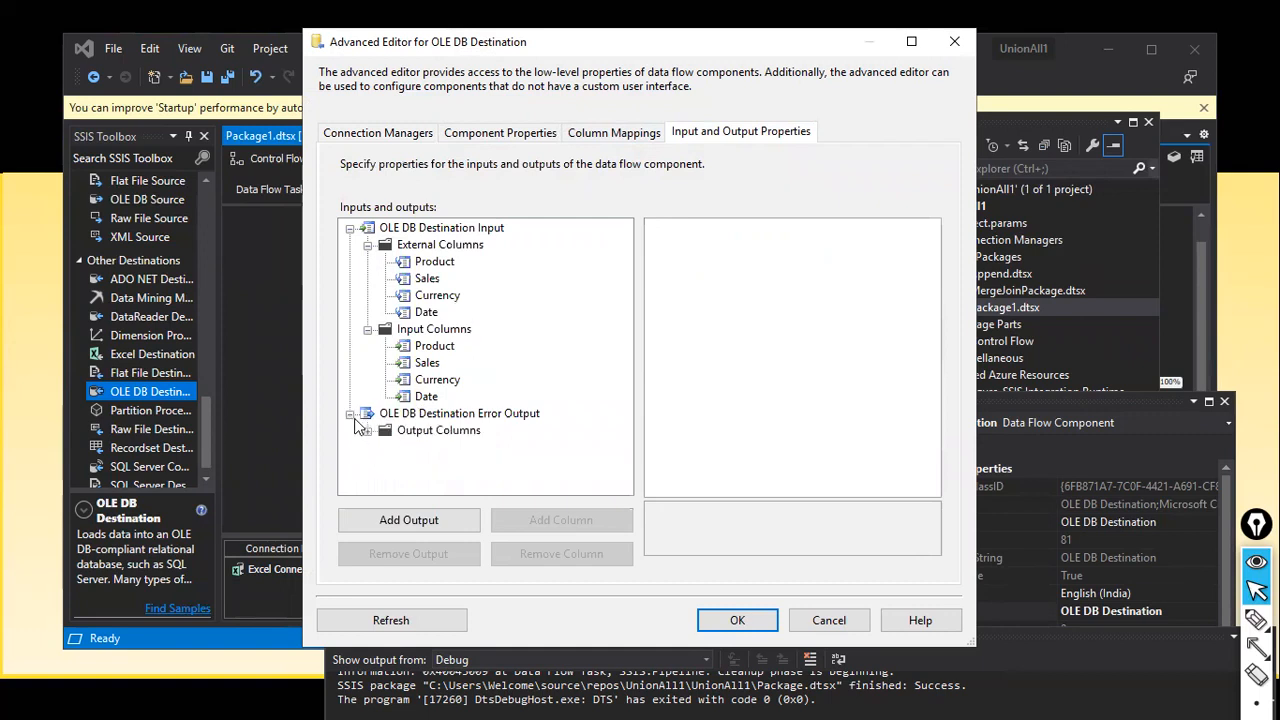
{"action": "left_click", "coordinate": [708, 622]}
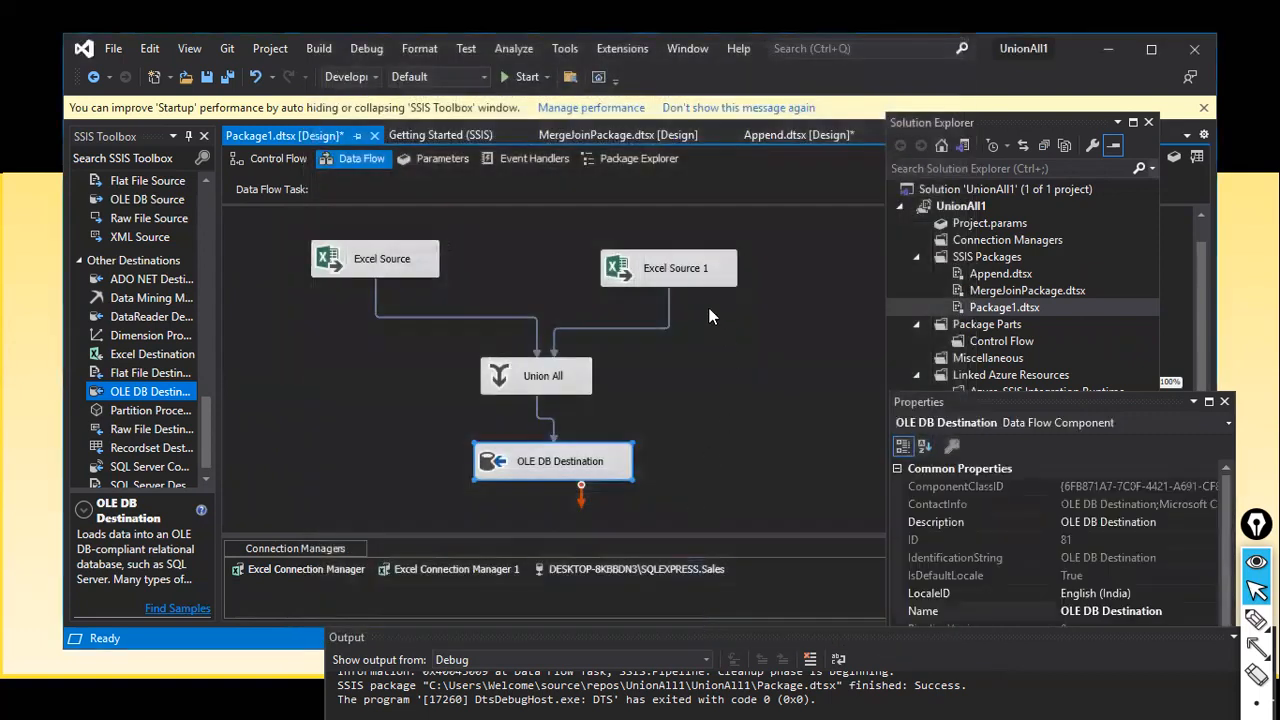
Step: Open Excel Source 1's Advanced Editor and list its external columns, including F5, and output columns
{"action": "right_click", "coordinate": [716, 281]}
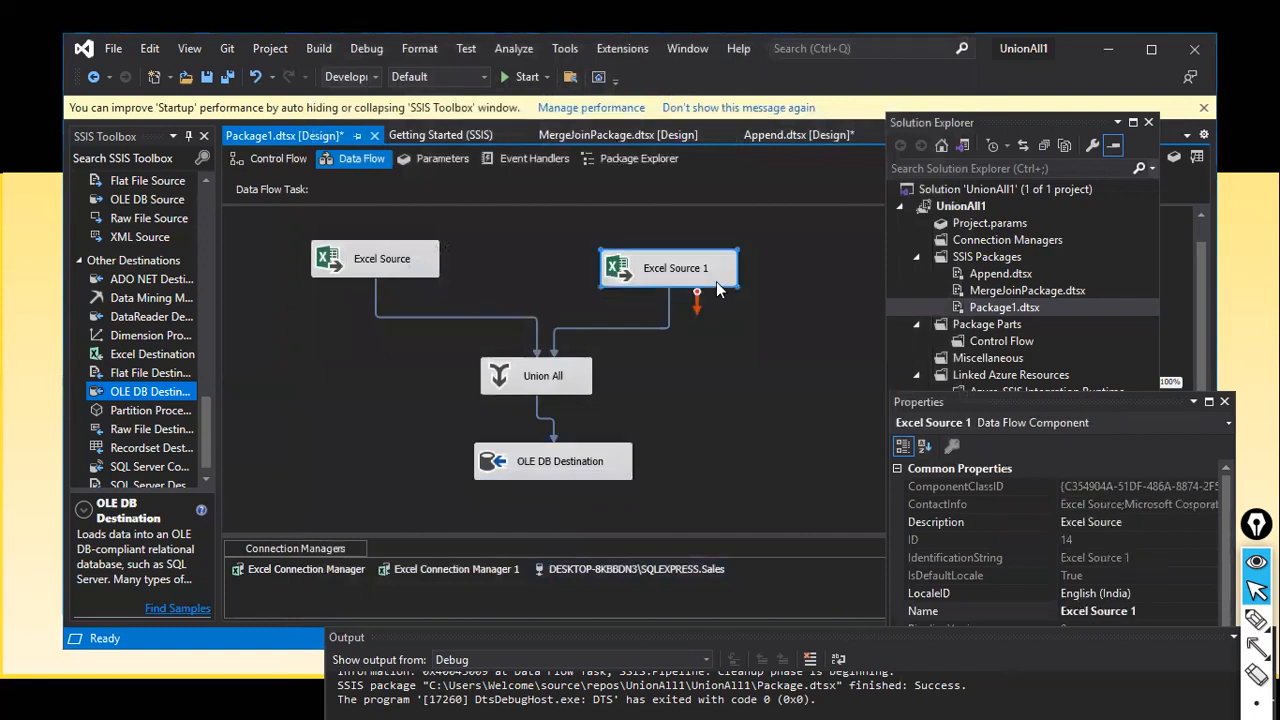
{"action": "left_click", "coordinate": [755, 317]}
{"action": "left_click", "coordinate": [686, 136]}
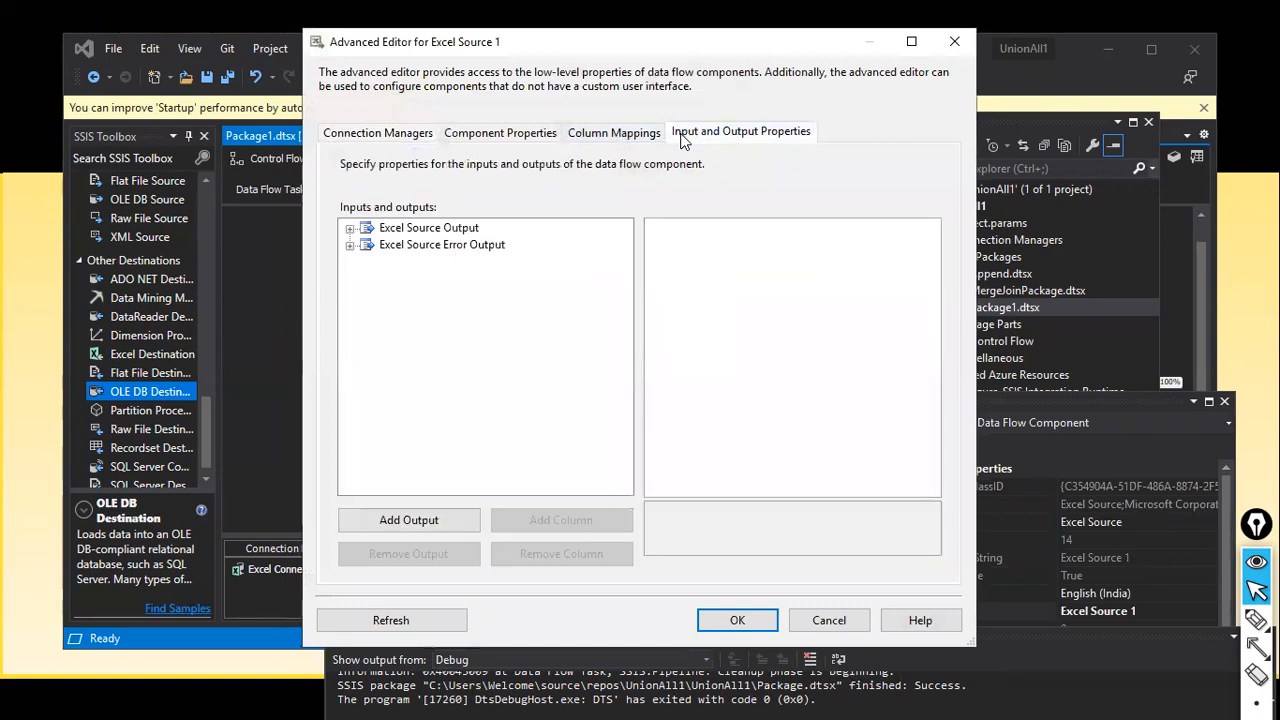
{"action": "left_click", "coordinate": [349, 229]}
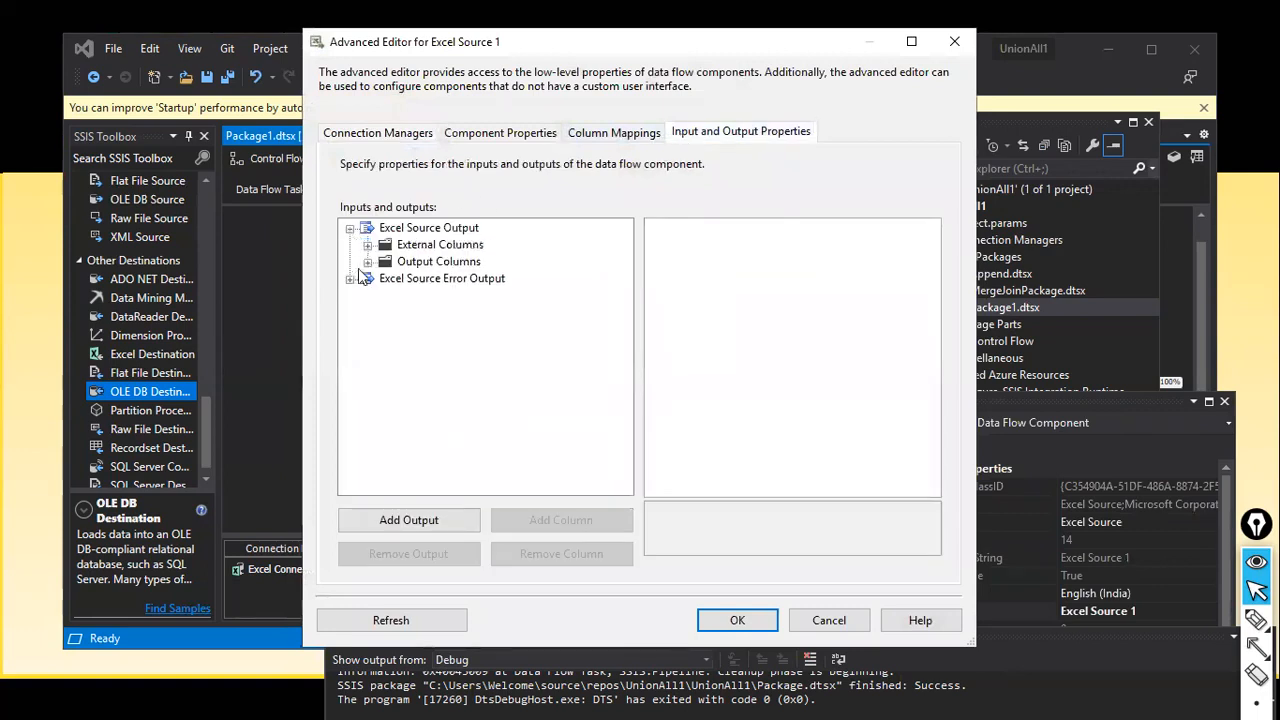
{"action": "left_click", "coordinate": [368, 246]}
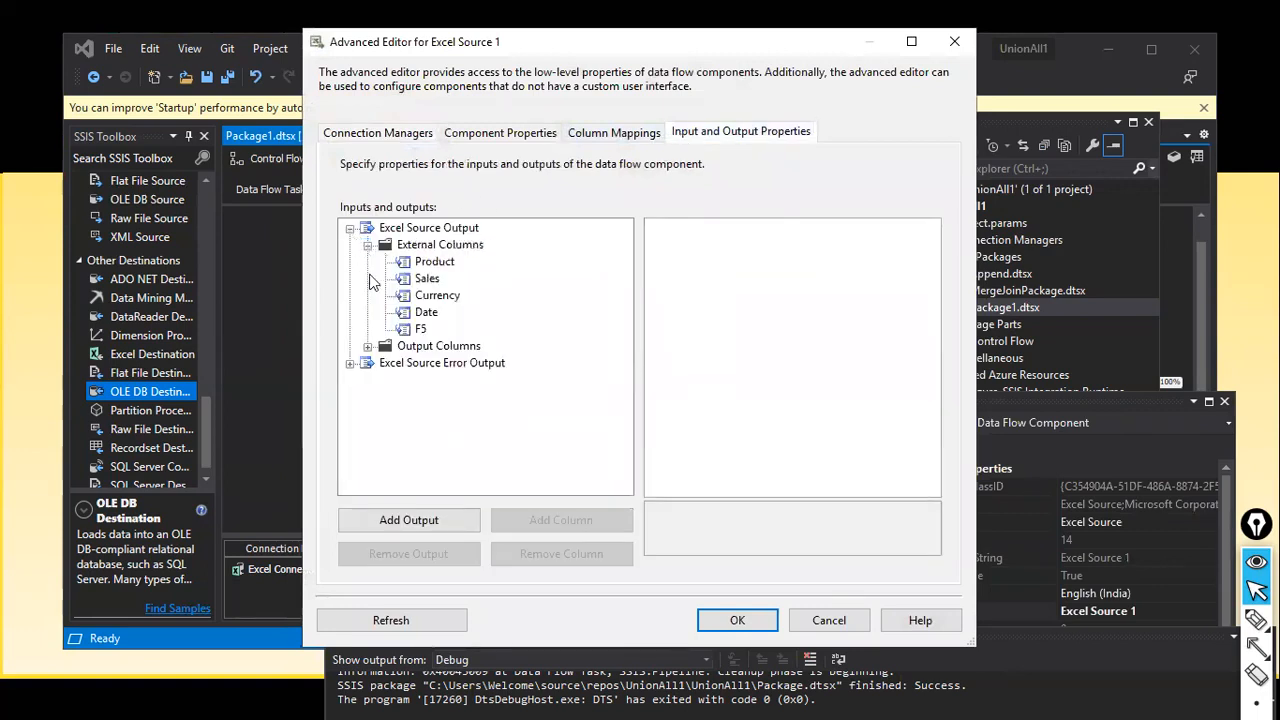
{"action": "left_click", "coordinate": [368, 346]}
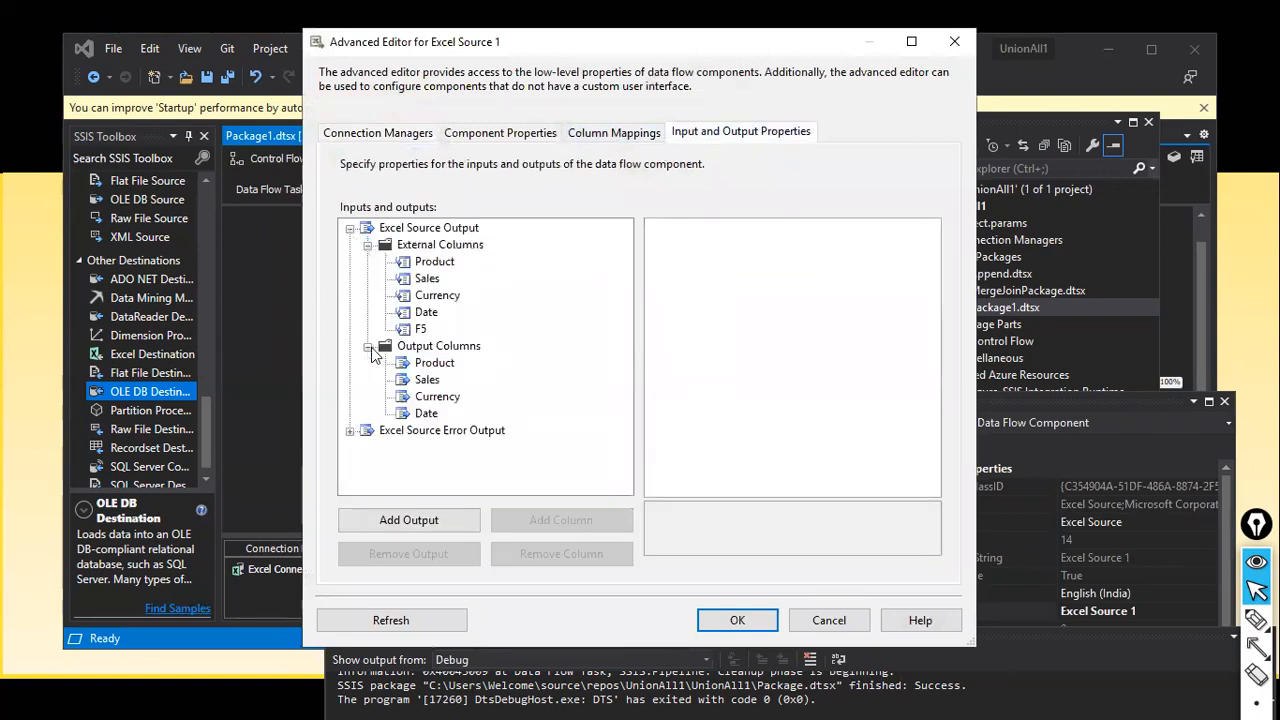
Step: Inspect the Product and Sales column properties, then close the Advanced Editor
{"action": "left_click", "coordinate": [447, 265]}
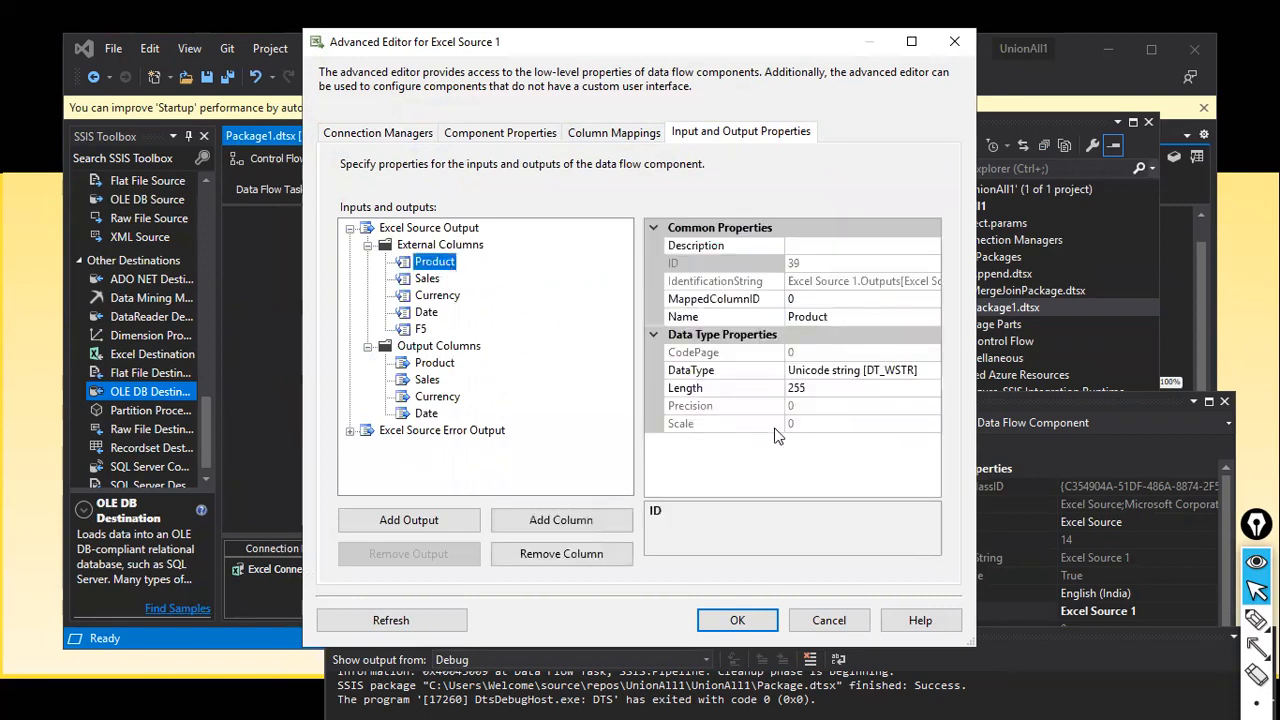
{"action": "left_click", "coordinate": [436, 363]}
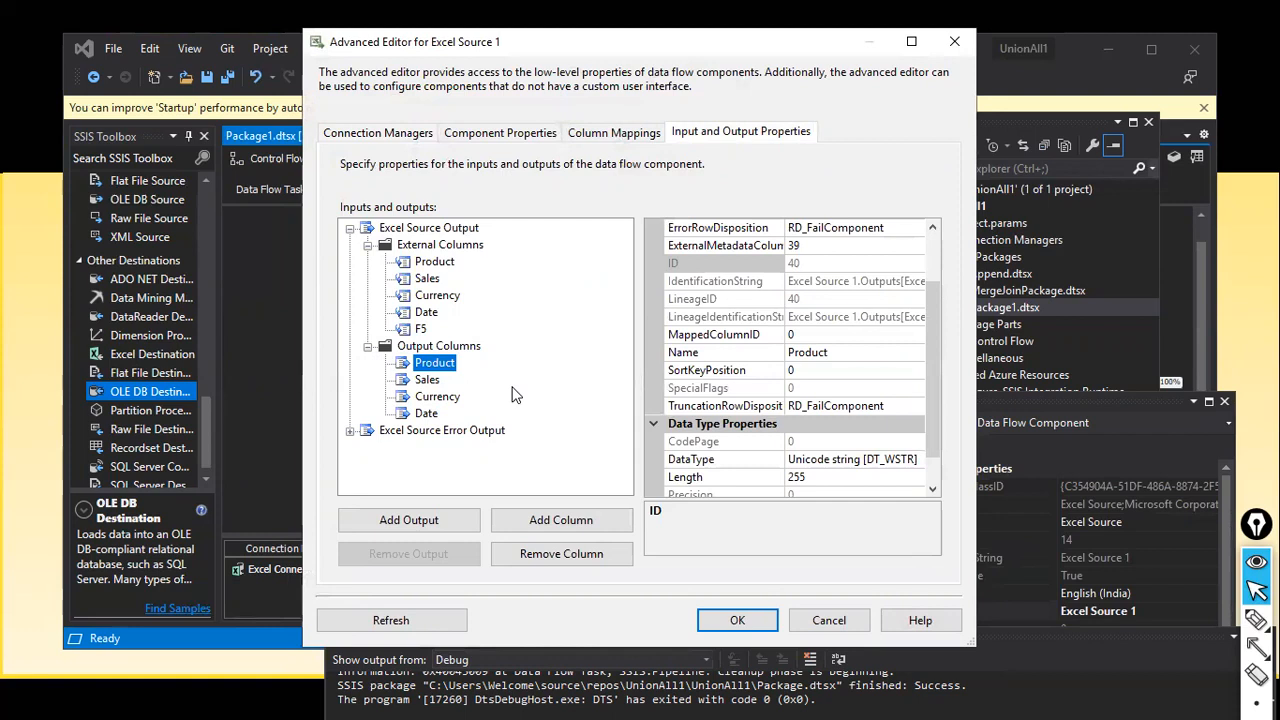
{"action": "left_click", "coordinate": [426, 381]}
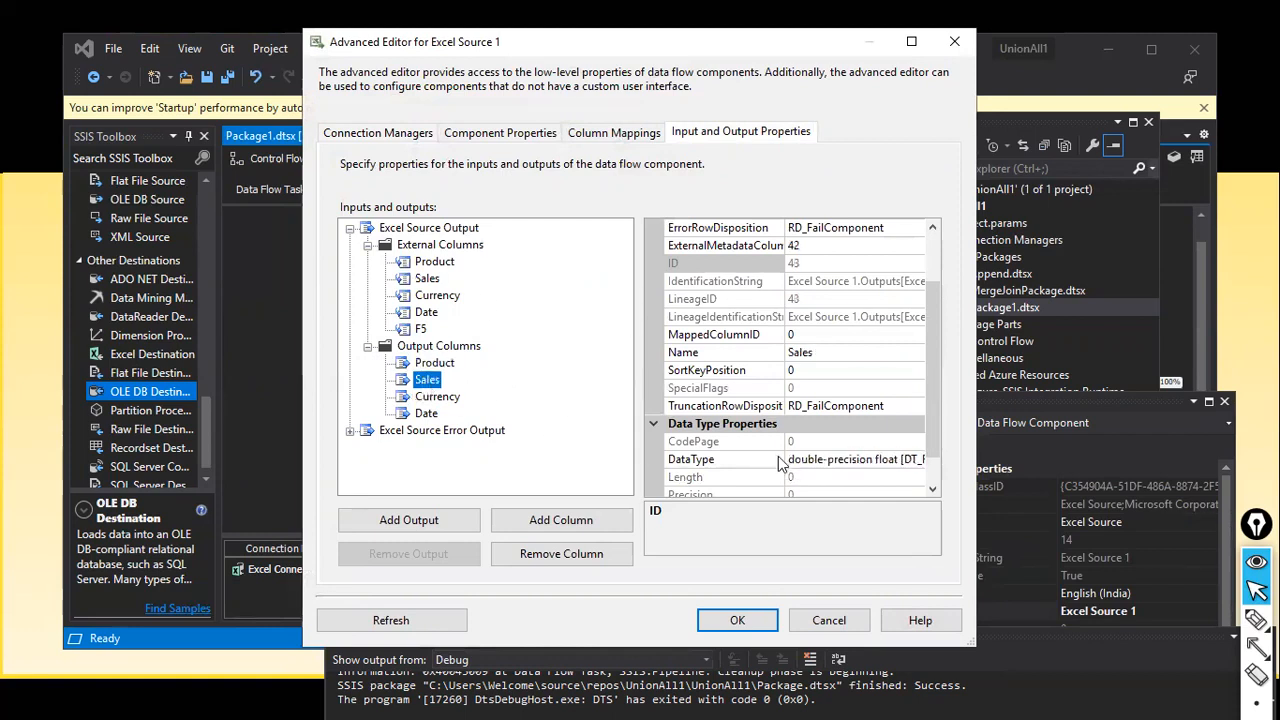
{"action": "left_click", "coordinate": [427, 280]}
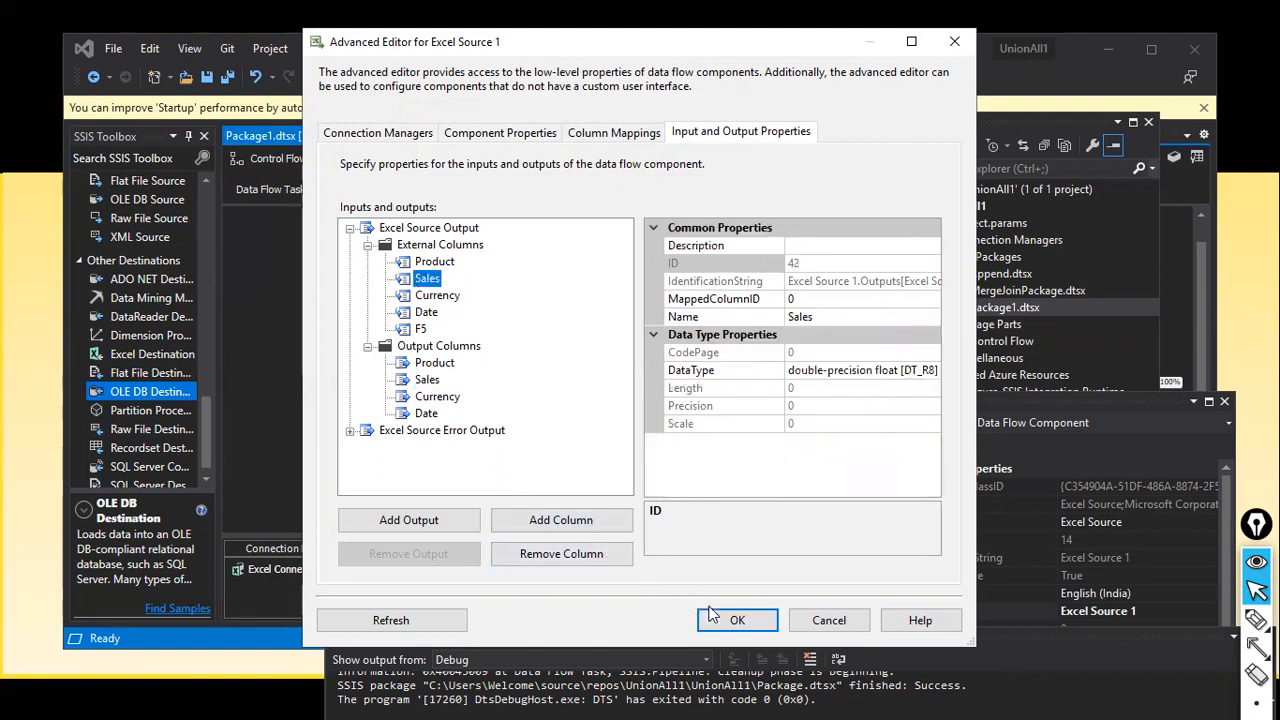
{"action": "left_click", "coordinate": [737, 620]}
{"action": "left_click", "coordinate": [386, 384]}
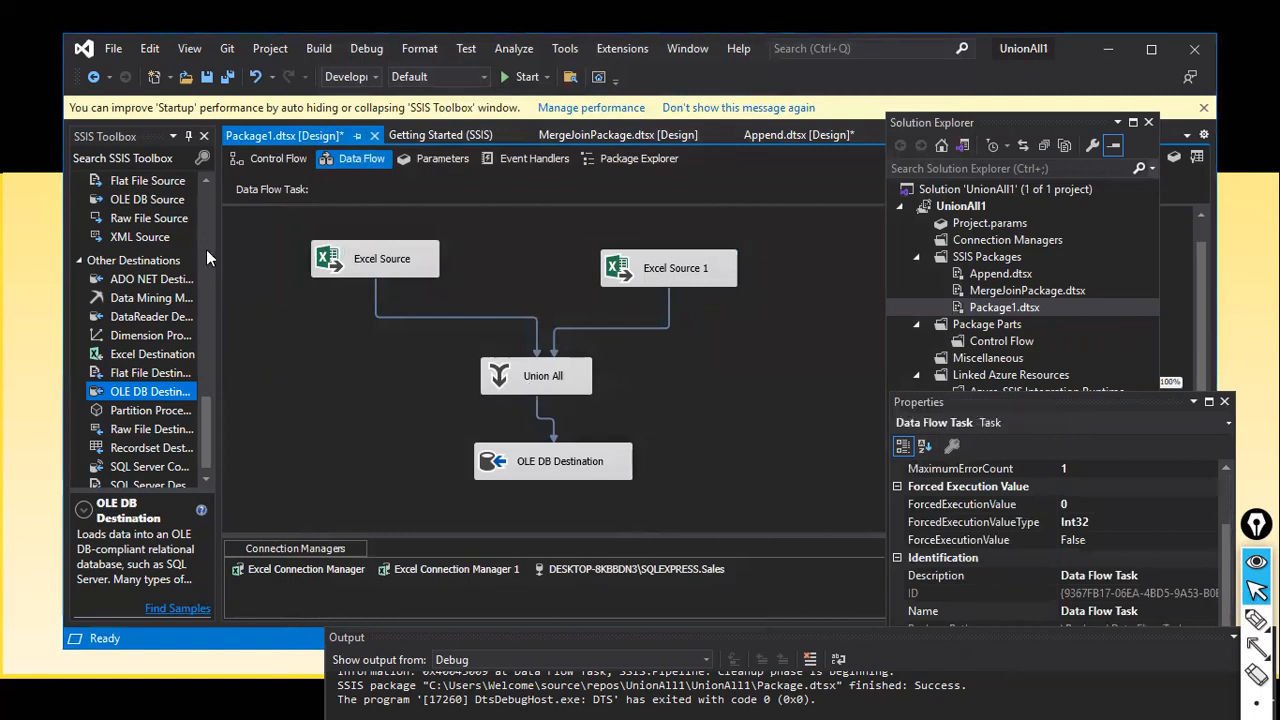
Step: Run Package1.dtsx, confirm 5 and 14 source rows merge into 19 destination rows, then stop debugging
{"action": "left_click", "coordinate": [527, 80]}
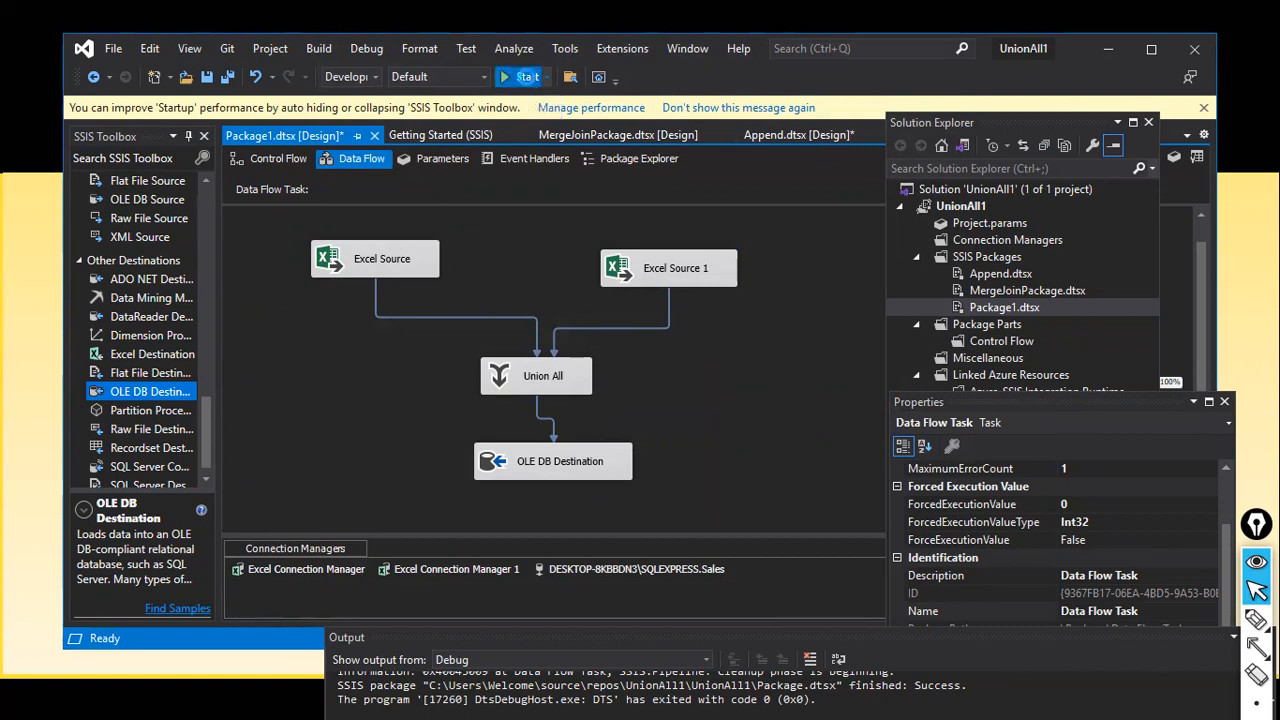
{"action": "left_click", "coordinate": [527, 77]}
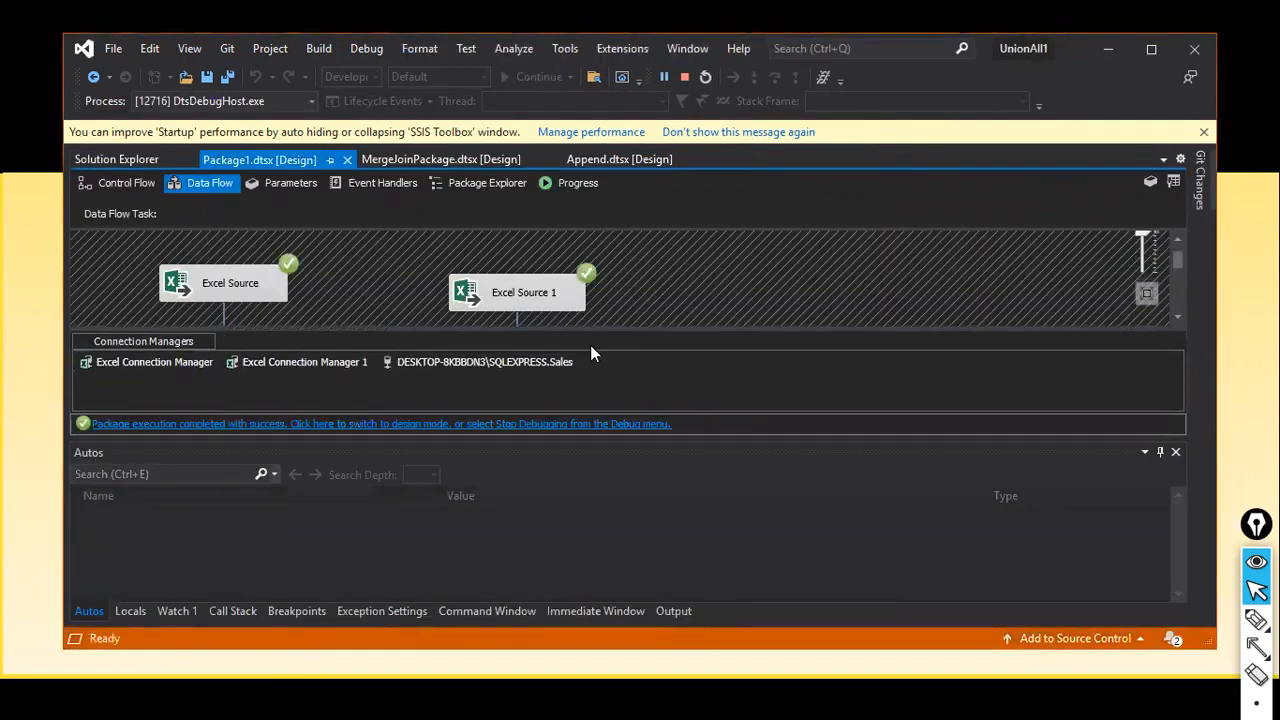
{"action": "left_click_drag", "start_coordinate": [611, 330], "coordinate": [592, 540]}
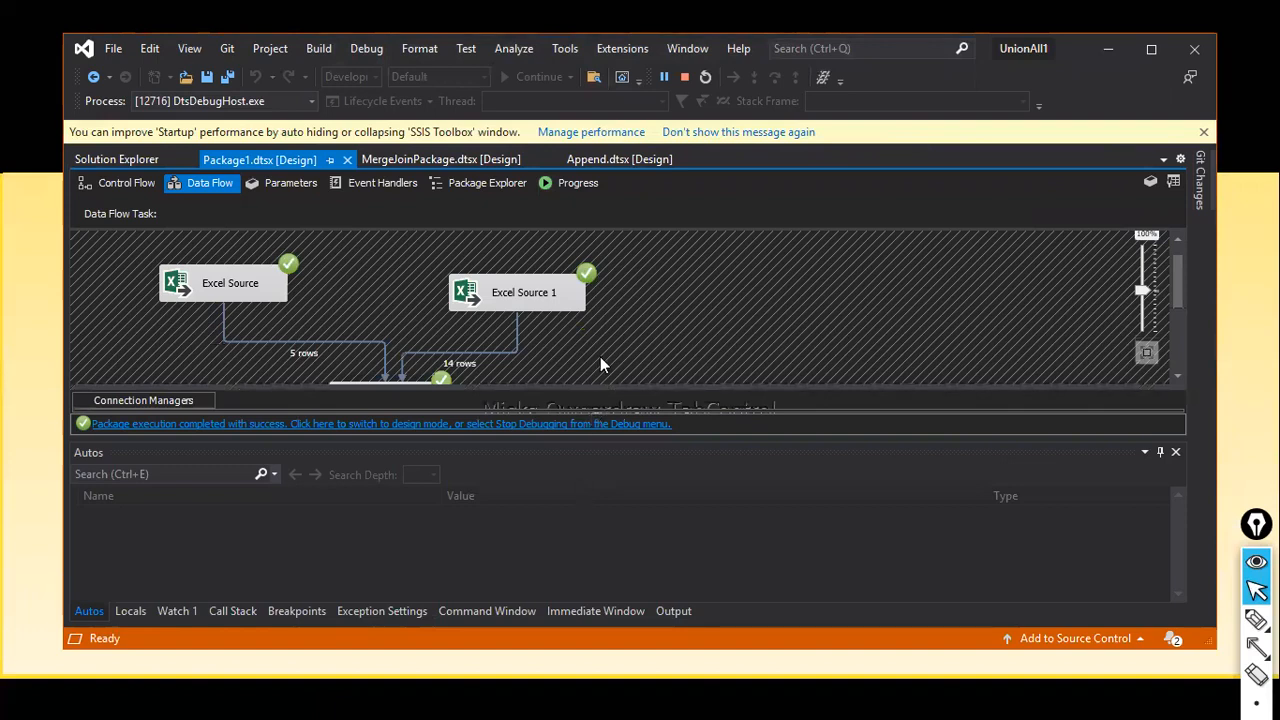
{"action": "scroll", "coordinate": [602, 338], "scroll_direction": "down", "scroll_amount": 2}
{"action": "scroll", "coordinate": [602, 338], "scroll_direction": "up", "scroll_amount": 2}
{"action": "scroll", "coordinate": [602, 338], "scroll_direction": "down", "scroll_amount": 2}
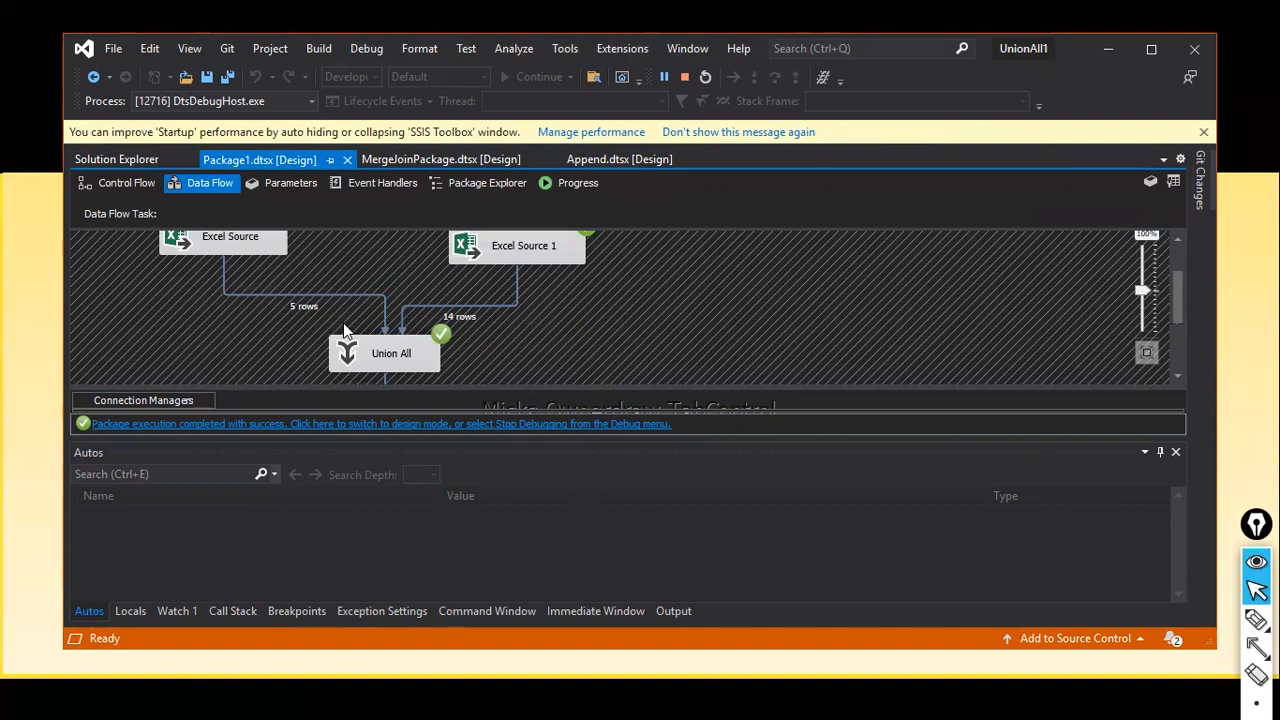
{"action": "scroll", "coordinate": [459, 331], "scroll_direction": "down", "scroll_amount": 2}
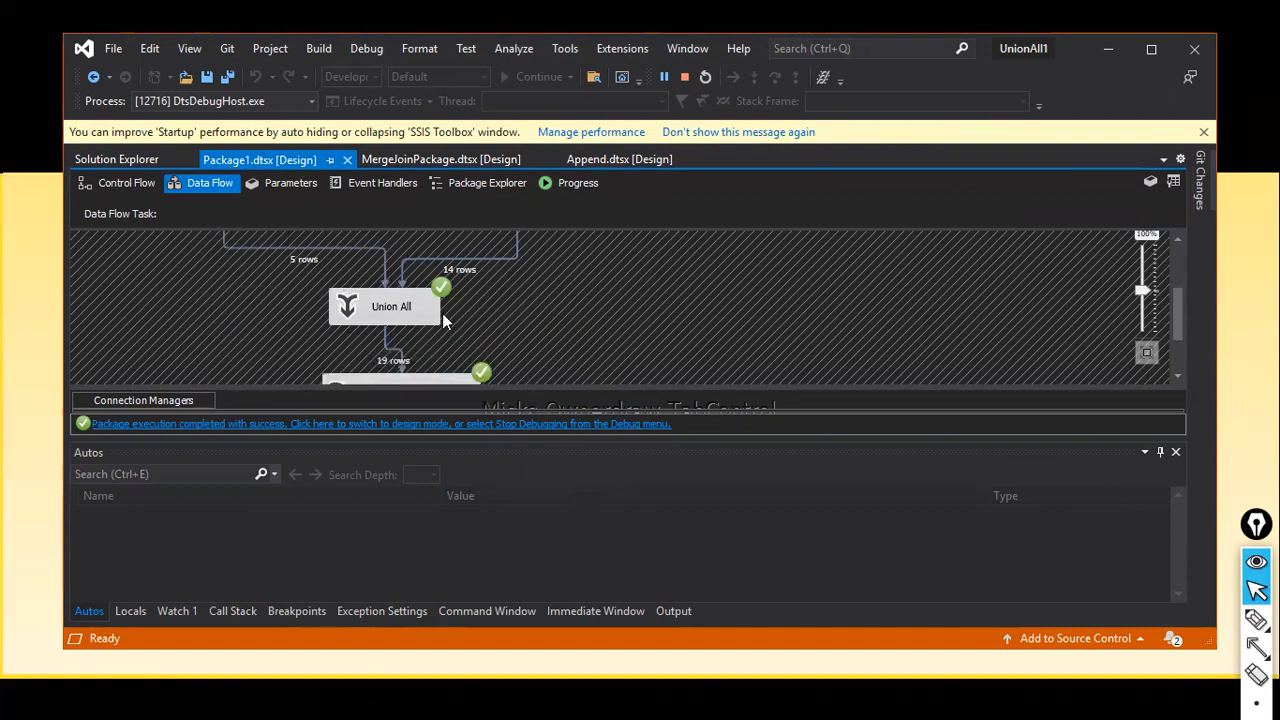
{"action": "scroll", "coordinate": [418, 290], "scroll_direction": "down", "scroll_amount": 3}
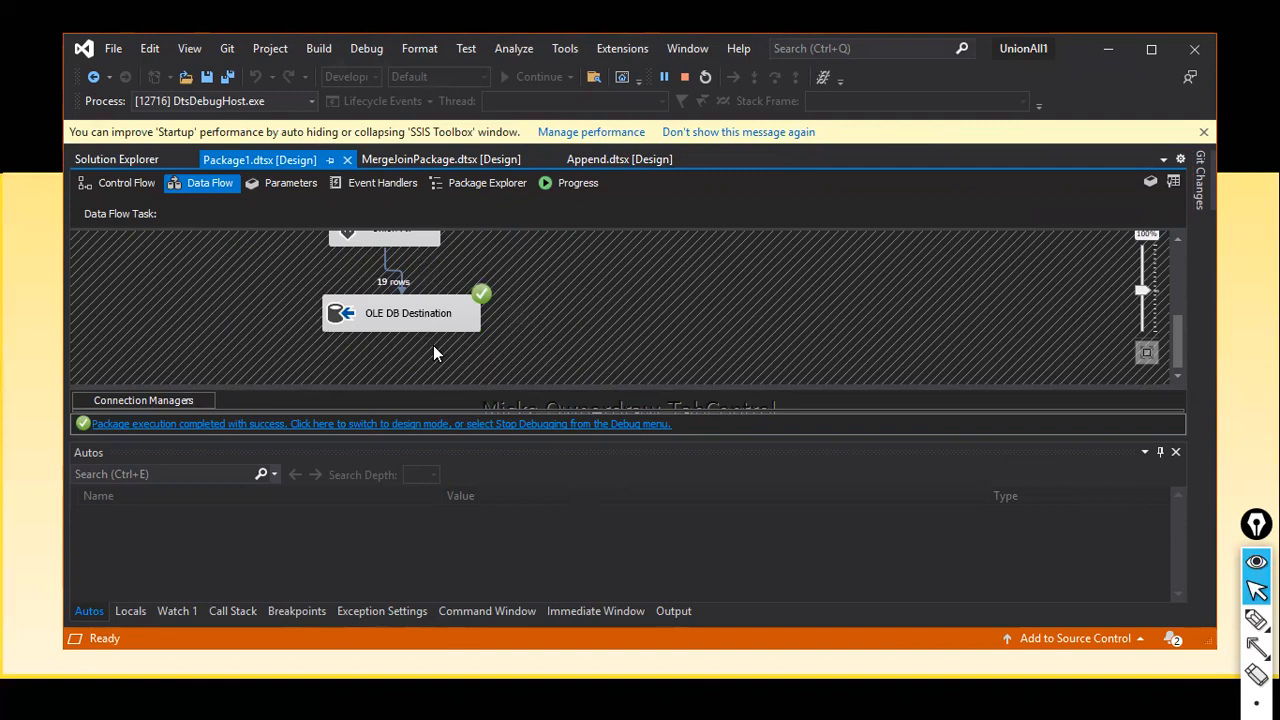
{"action": "scroll", "coordinate": [529, 310], "scroll_direction": "up", "scroll_amount": 6}
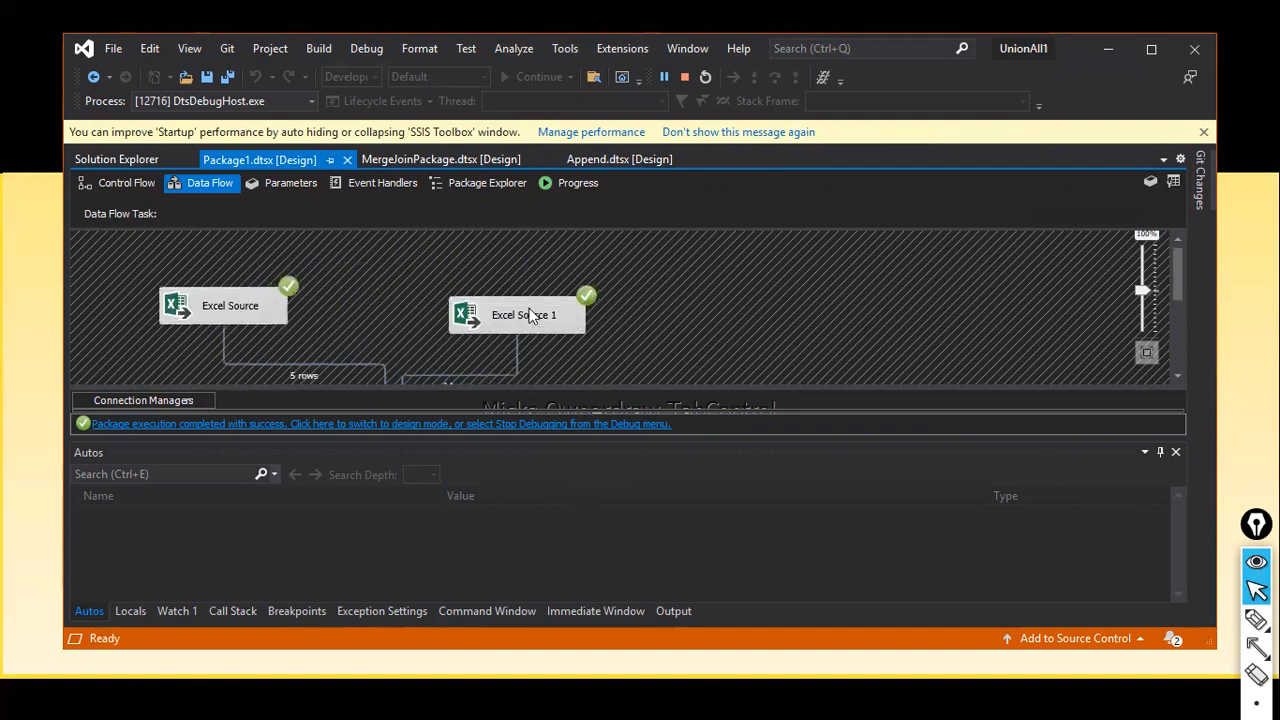
{"action": "left_click", "coordinate": [437, 424]}
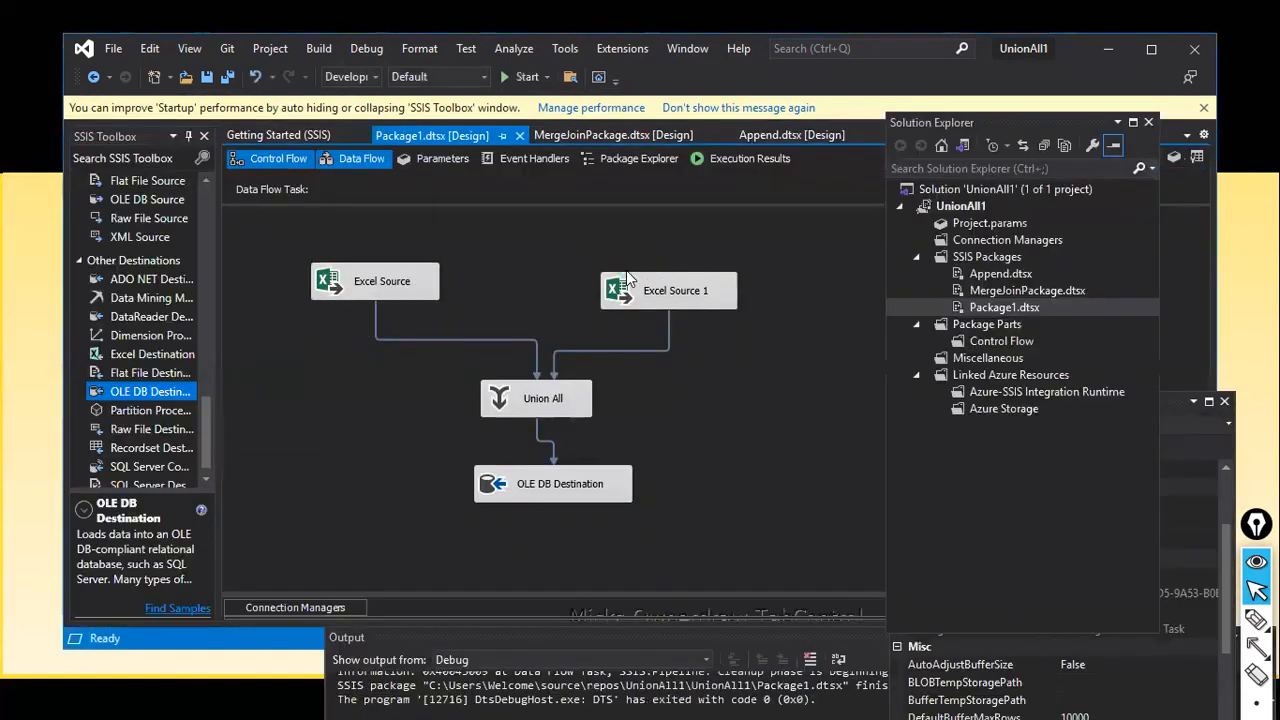
Step: Switch from Visual Studio to SQL Server Management Studio
{"action": "key", "text": "alt+Tab"}
{"action": "key", "text": "Tab"}
{"action": "key", "text": "Tab"}
{"action": "key", "text": "Tab"}
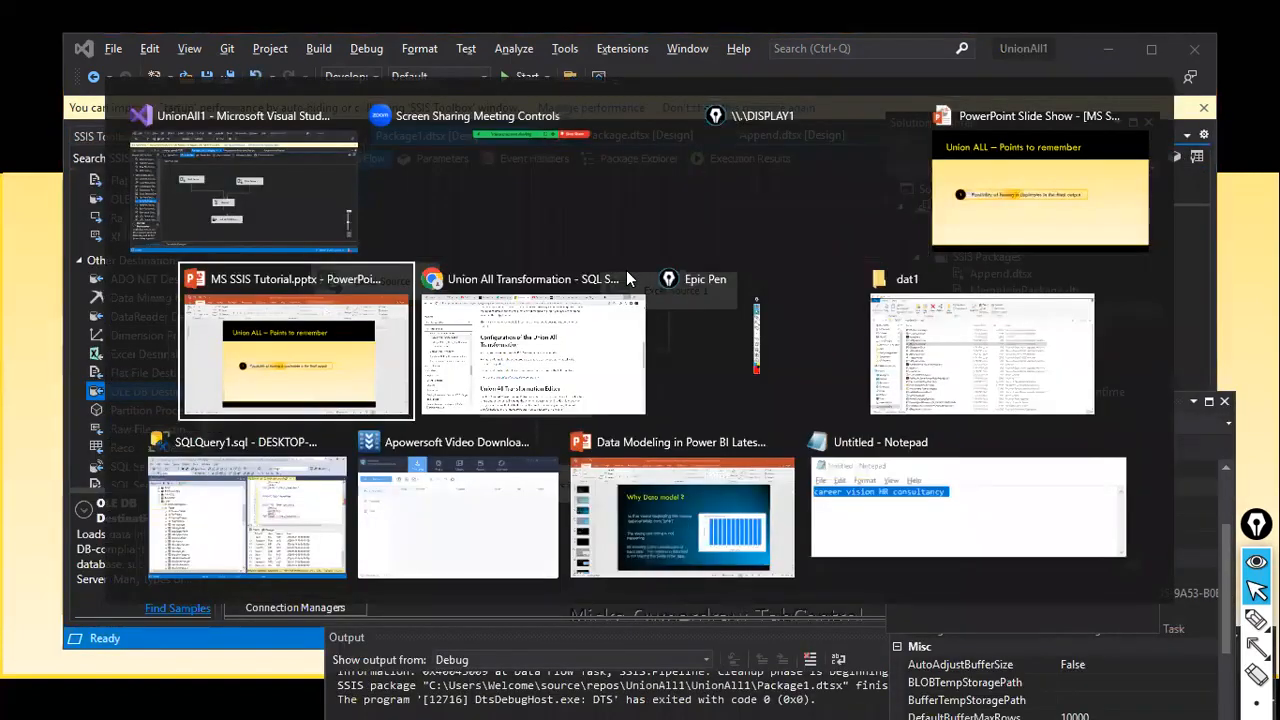
{"action": "key", "text": "Escape"}
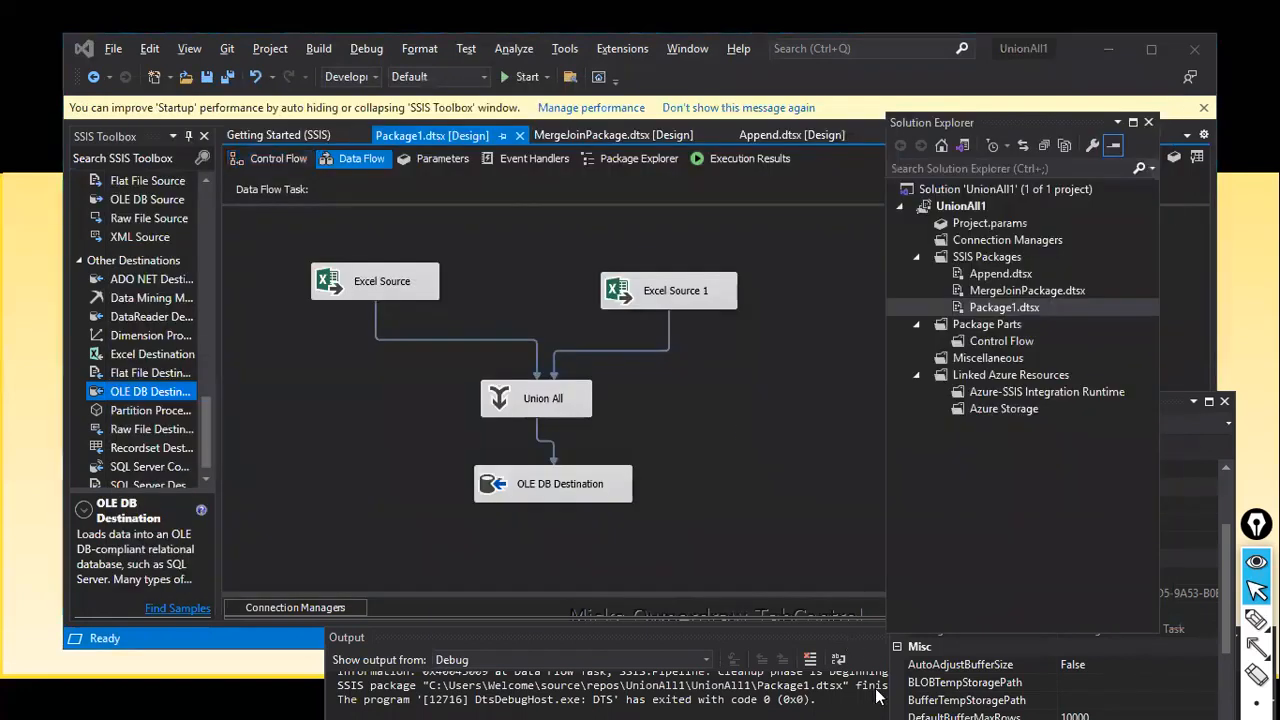
{"action": "mouse_move", "coordinate": [943, 698]}
{"action": "key", "text": "super"}
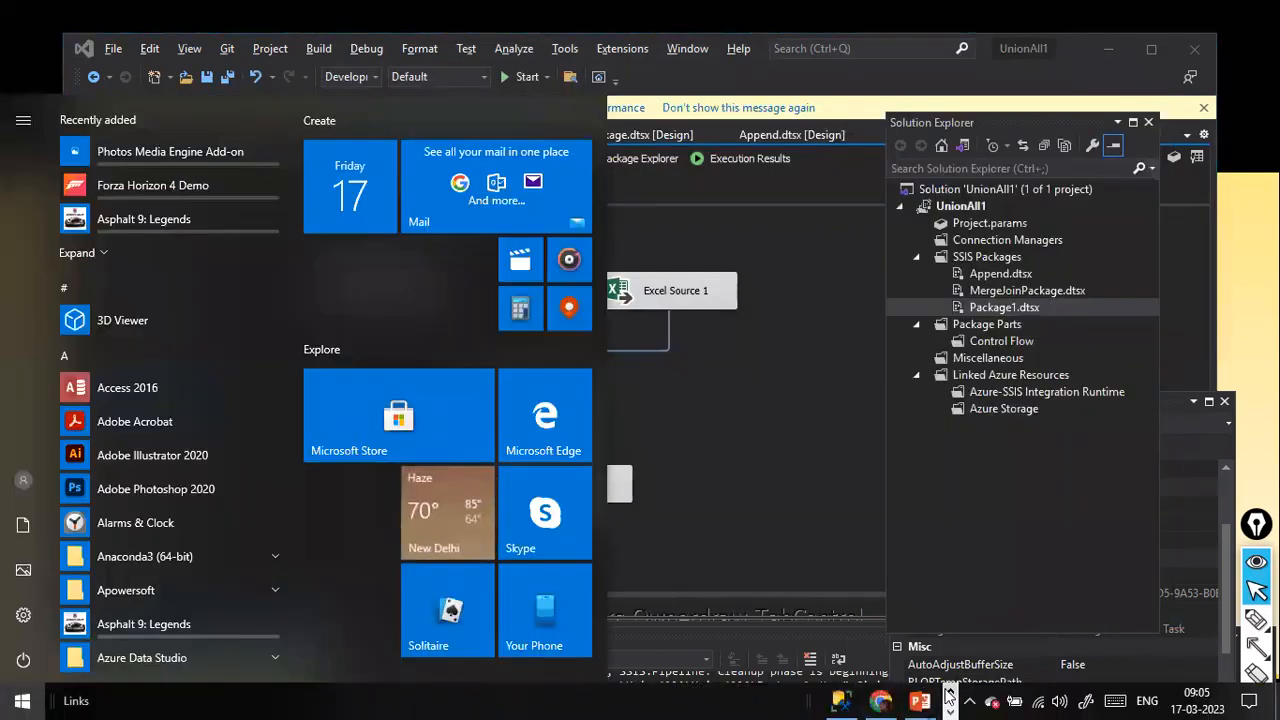
{"action": "left_click", "coordinate": [840, 700]}
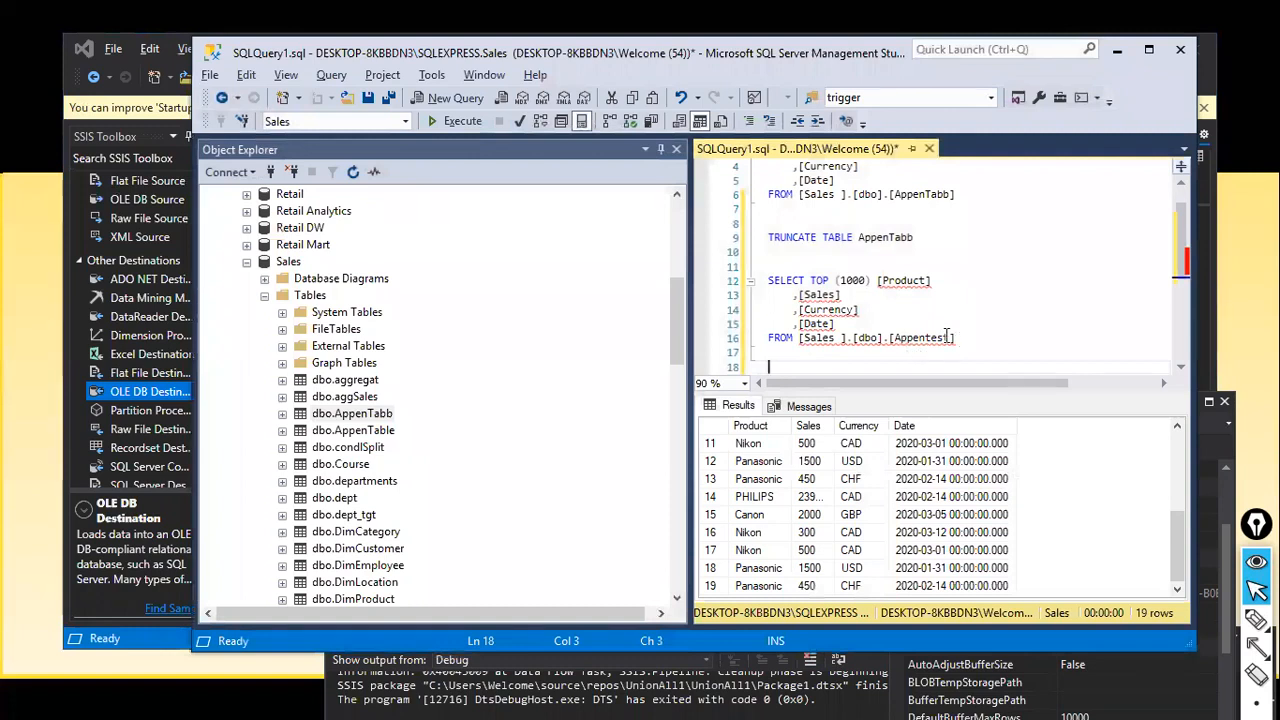
Step: Copy the SELECT query below line 18 and change its table to [TargetAppend]
{"action": "left_click", "coordinate": [766, 280]}
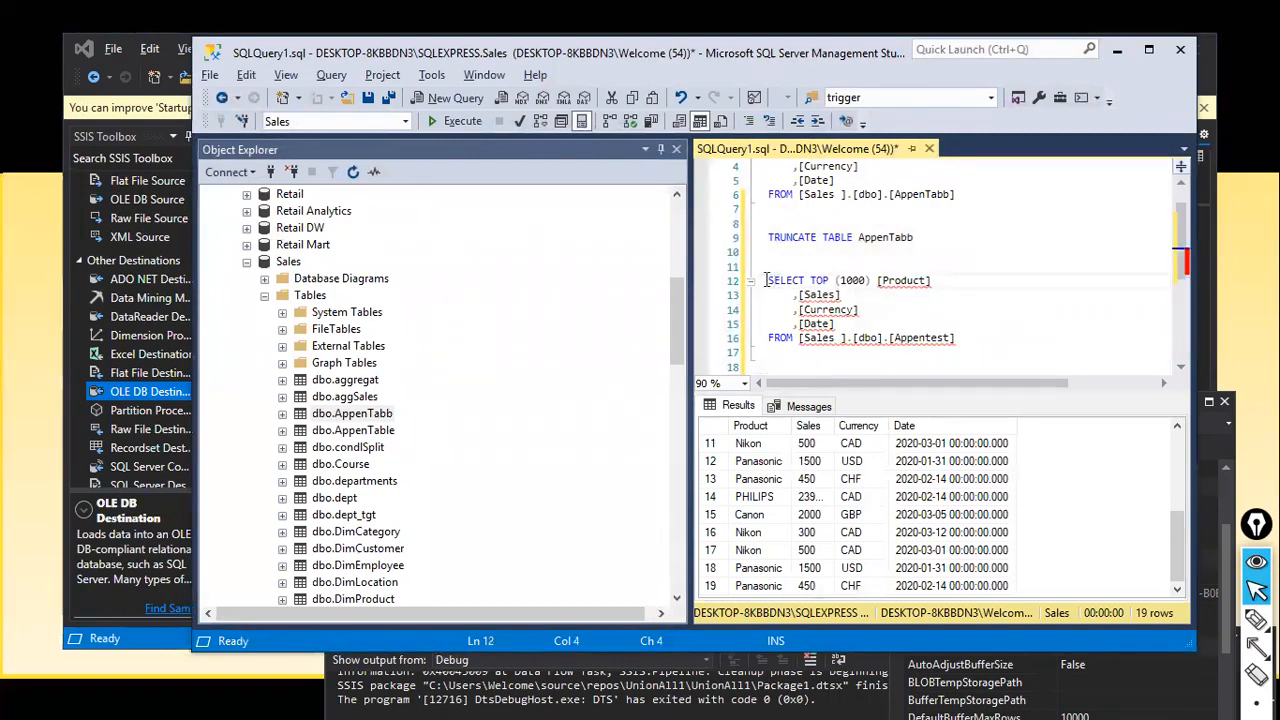
{"action": "left_click_drag", "start_coordinate": [766, 280], "coordinate": [995, 363]}
{"action": "key", "text": "ctrl+c"}
{"action": "left_click", "coordinate": [886, 366]}
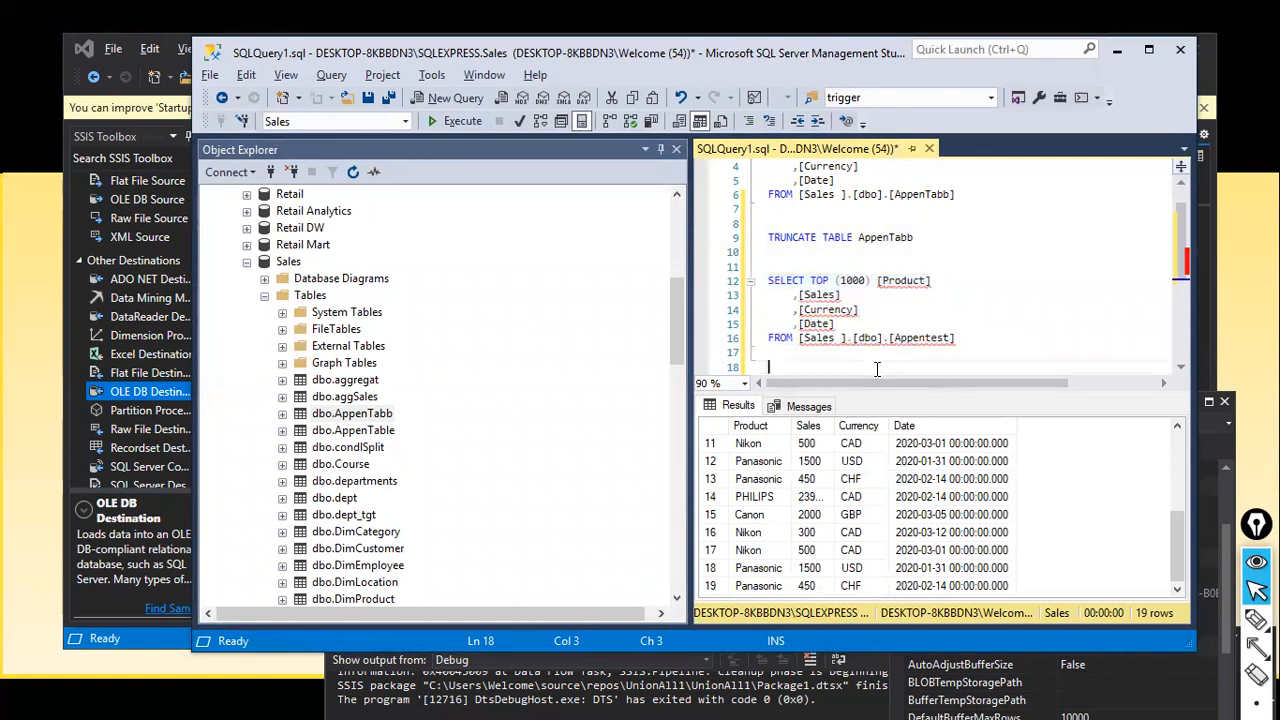
{"action": "key", "text": "Return"}
{"action": "key", "text": "ctrl+v"}
{"action": "key", "text": "Up"}
{"action": "key", "text": "ctrl+Right"}
{"action": "key", "text": "ctrl+Right"}
{"action": "key", "text": "ctrl+Right"}
{"action": "key", "text": "ctrl+Right"}
{"action": "key", "text": "ctrl+Right"}
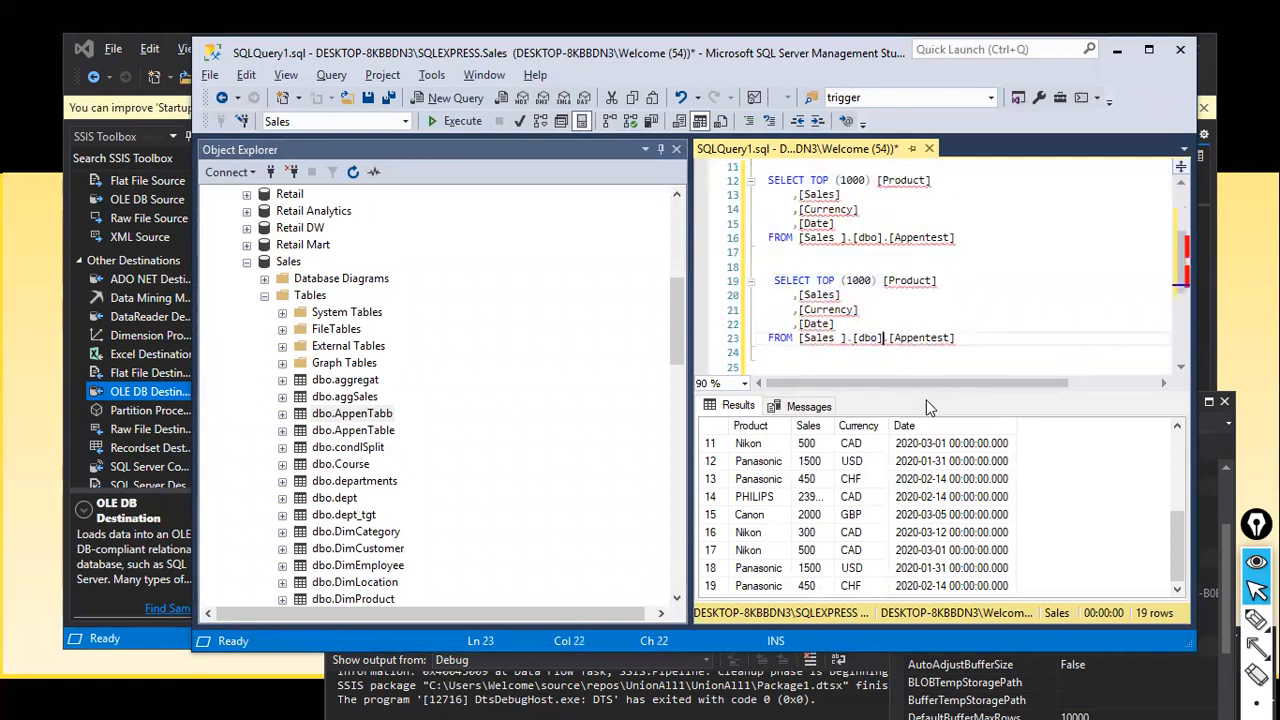
{"action": "type", "text": "Target"}
{"action": "key", "text": "Right"}
{"action": "key", "text": "Right"}
{"action": "key", "text": "Right"}
{"action": "key", "text": "Right"}
{"action": "key", "text": "Right"}
{"action": "type", "text": "d"}
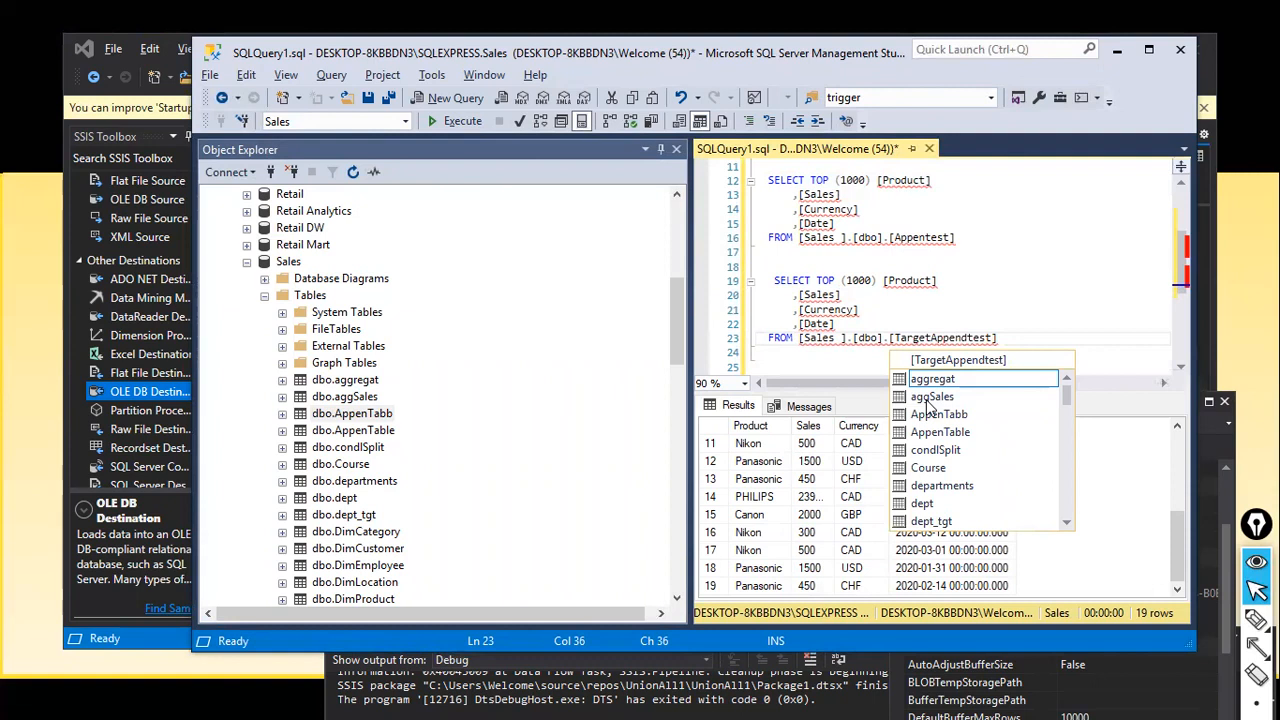
{"action": "key", "text": "Delete"}
{"action": "key", "text": "Delete"}
{"action": "key", "text": "Delete"}
{"action": "key", "text": "Delete"}
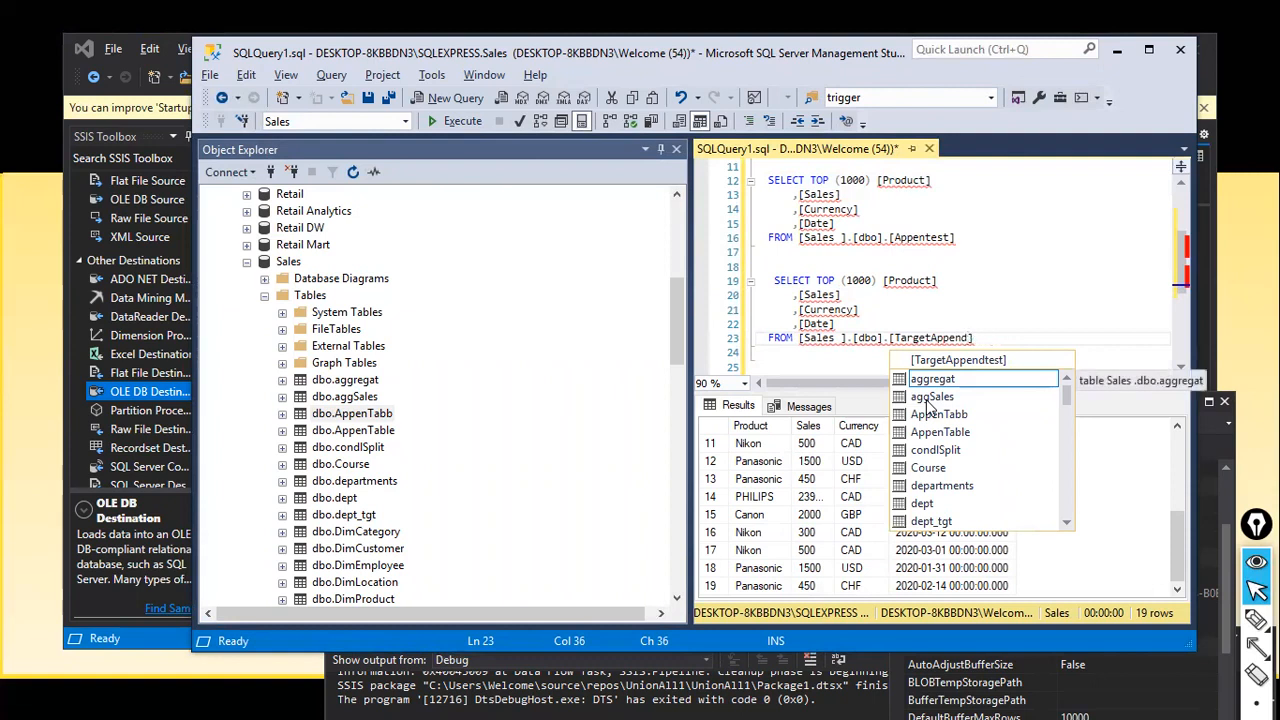
Step: Run the new TargetAppend query and scroll the results to confirm all 19 rows
{"action": "left_click", "coordinate": [1004, 338]}
{"action": "left_click_drag", "start_coordinate": [1010, 340], "coordinate": [772, 281]}
{"action": "left_click", "coordinate": [442, 128]}
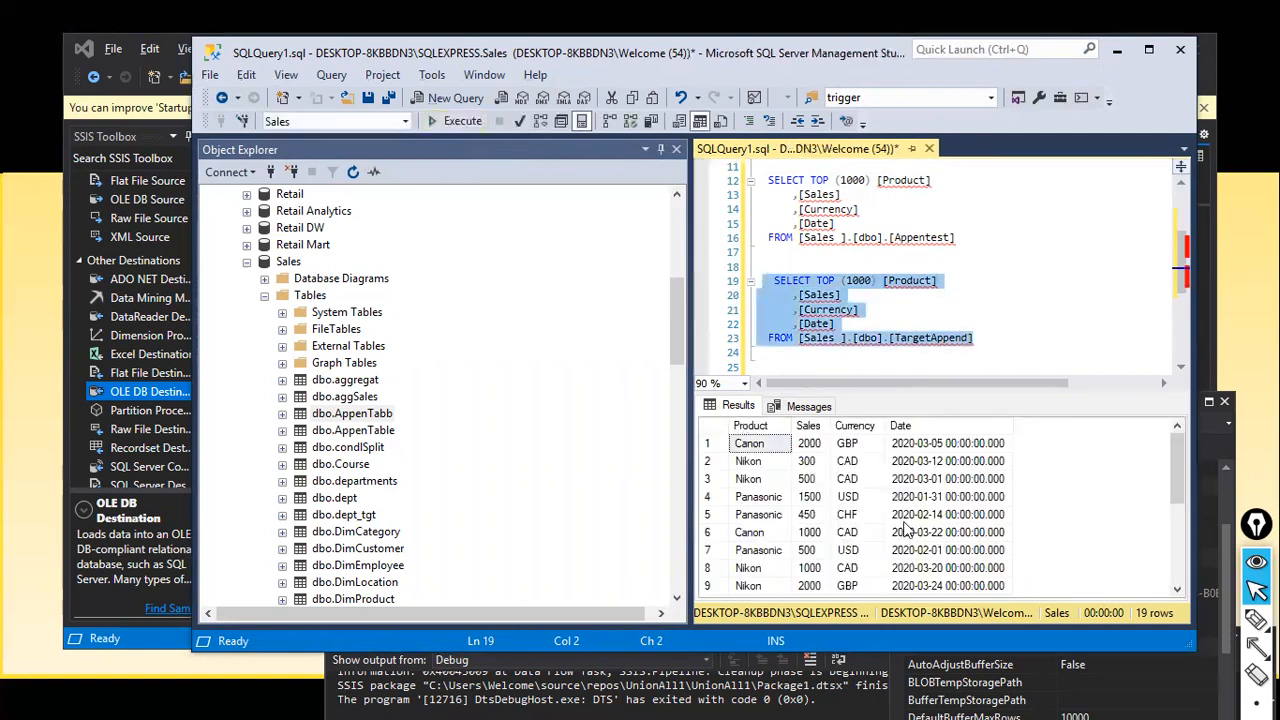
{"action": "left_click", "coordinate": [1179, 546]}
{"action": "left_click", "coordinate": [1177, 590]}
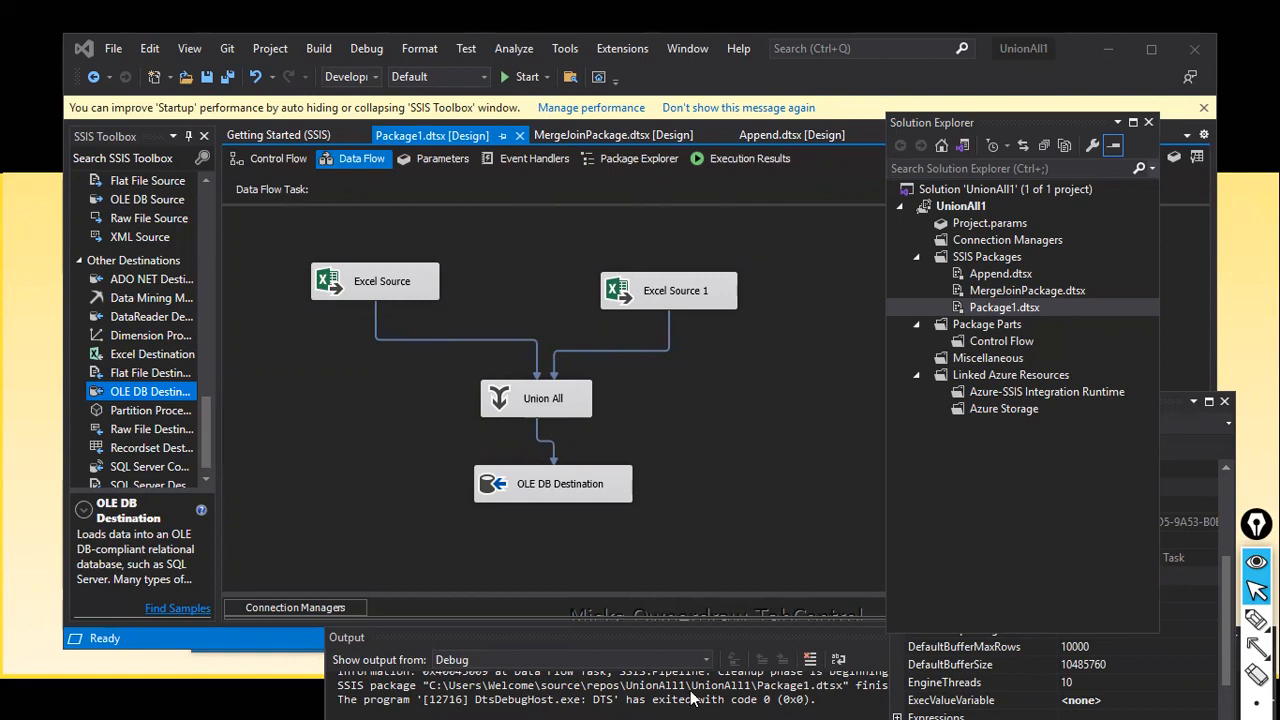
{"action": "double_click", "coordinate": [540, 450]}
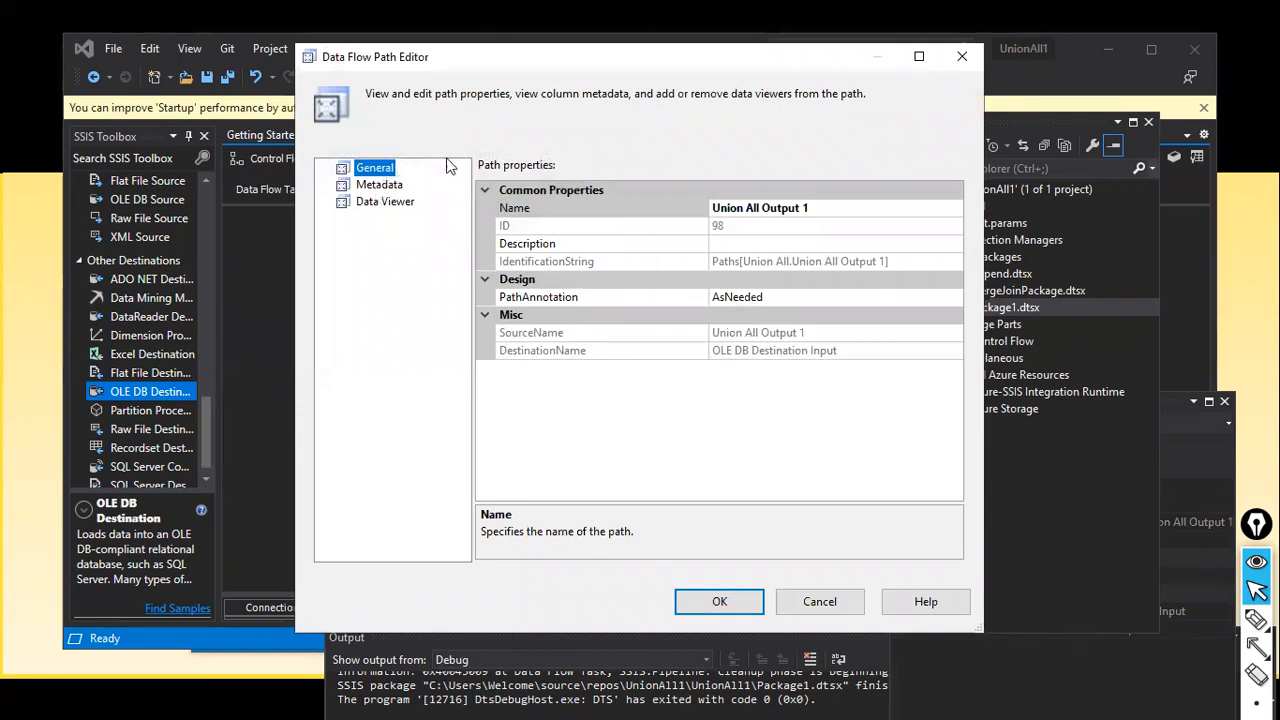
{"action": "left_click", "coordinate": [365, 189]}
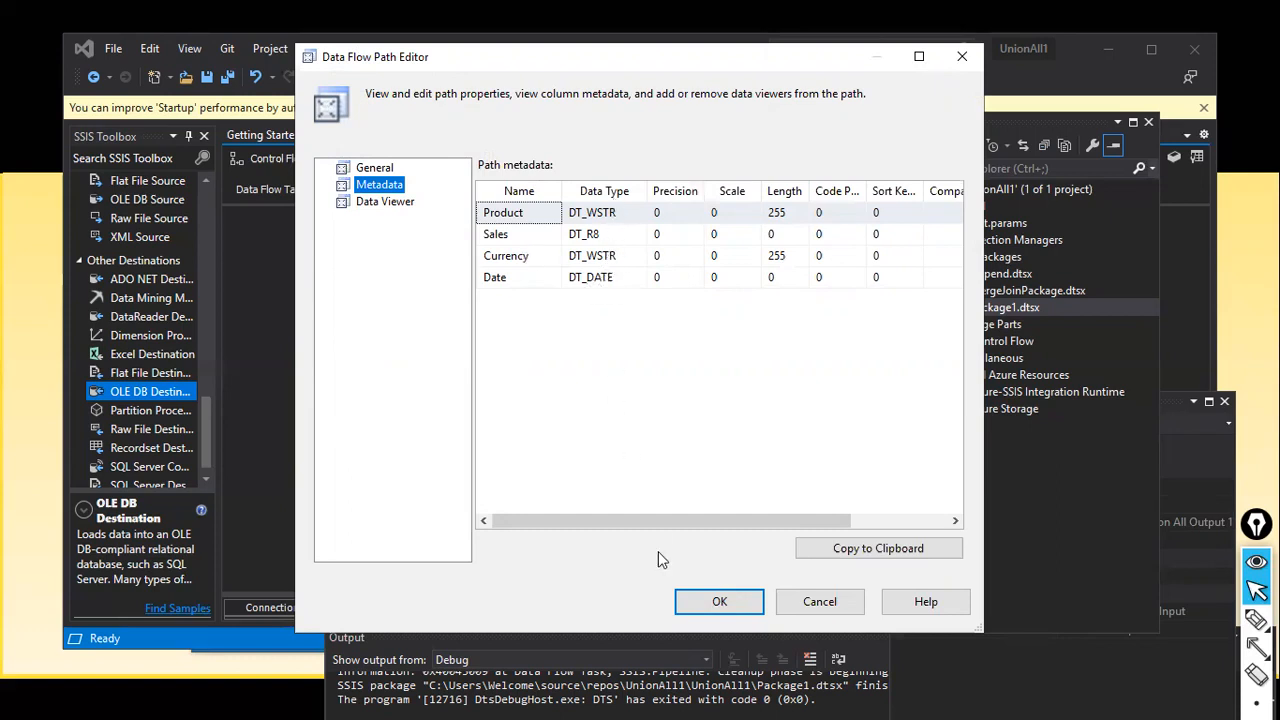
{"action": "left_click", "coordinate": [372, 201]}
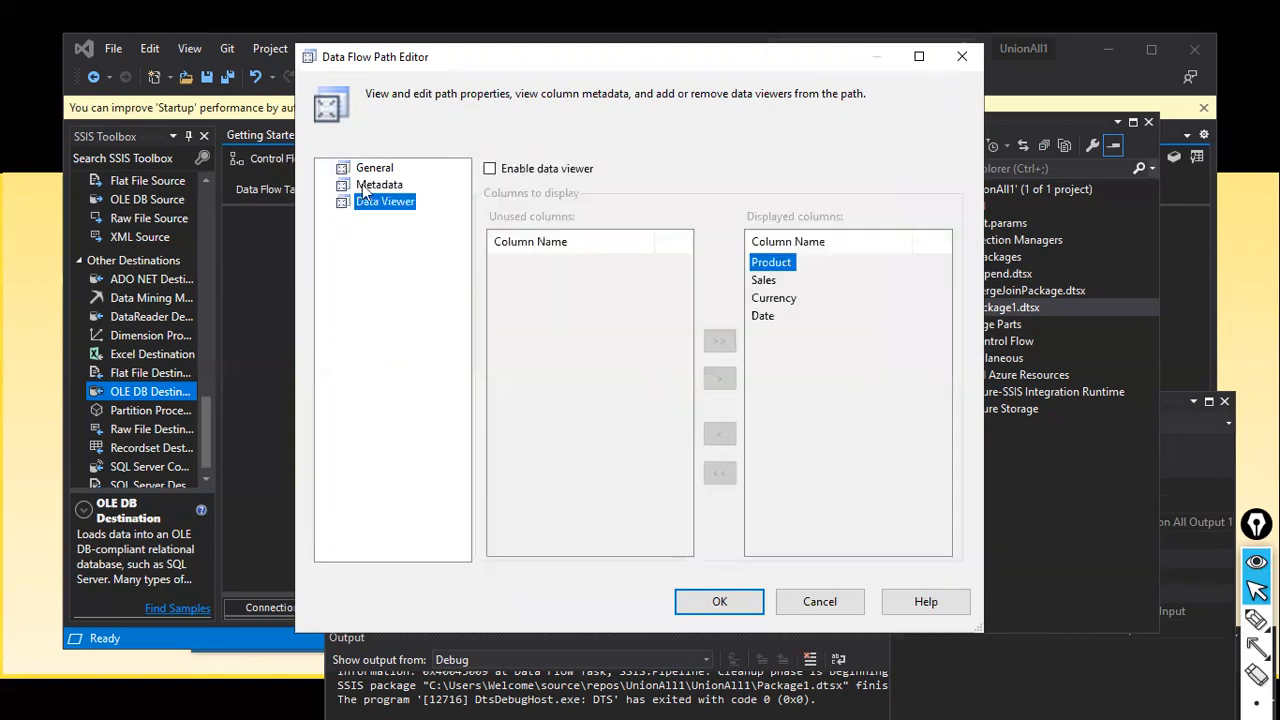
{"action": "left_click", "coordinate": [378, 187]}
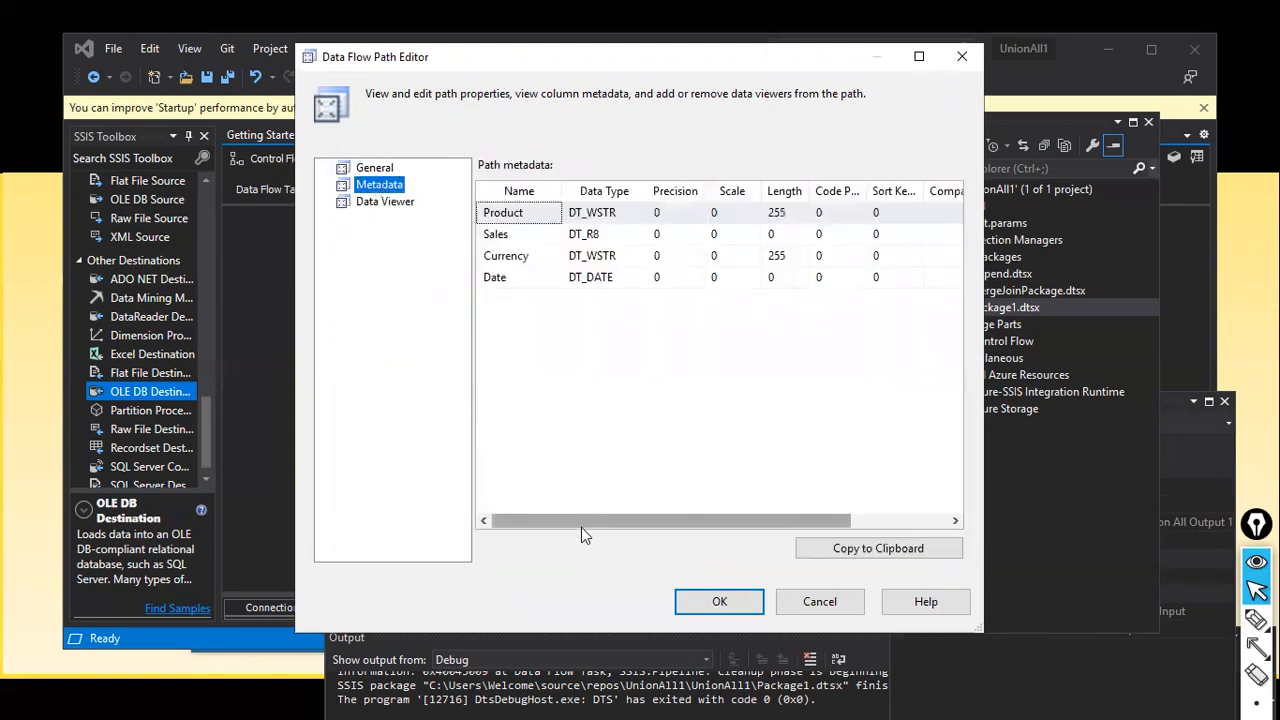
{"action": "left_click_drag", "start_coordinate": [640, 518], "coordinate": [615, 572]}
{"action": "left_click", "coordinate": [714, 601]}
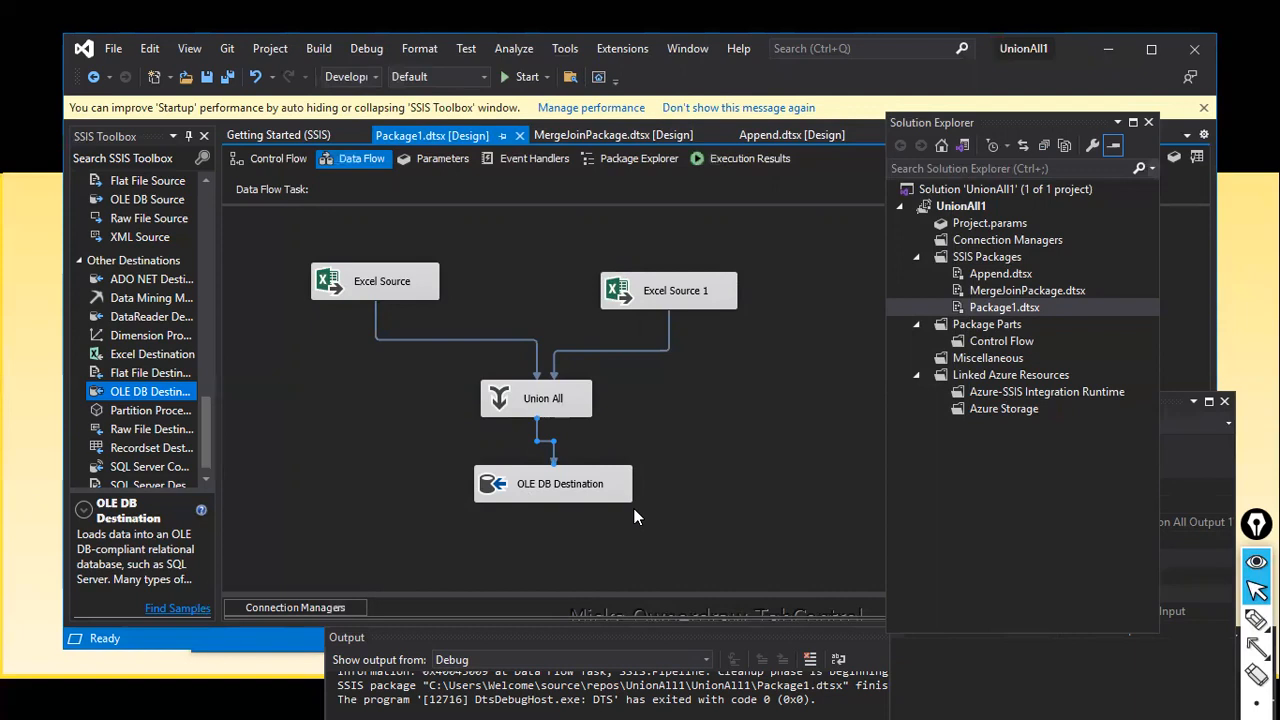
{"action": "left_click", "coordinate": [701, 456]}
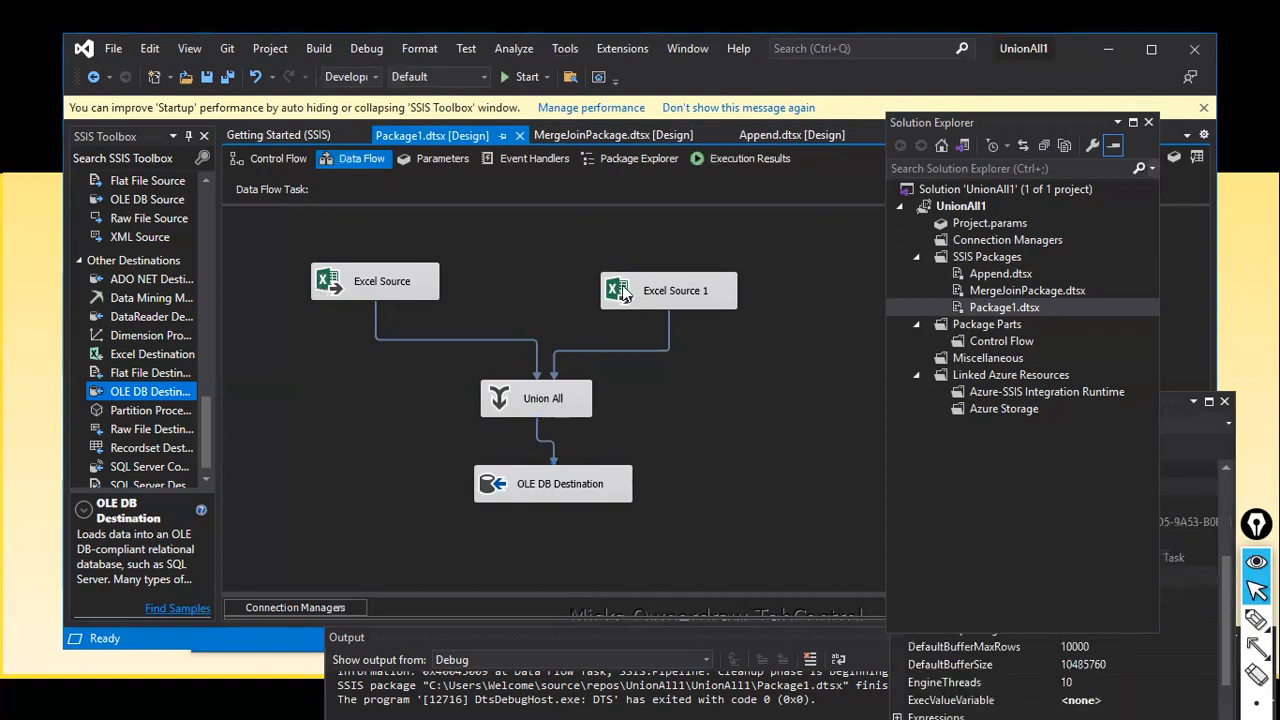